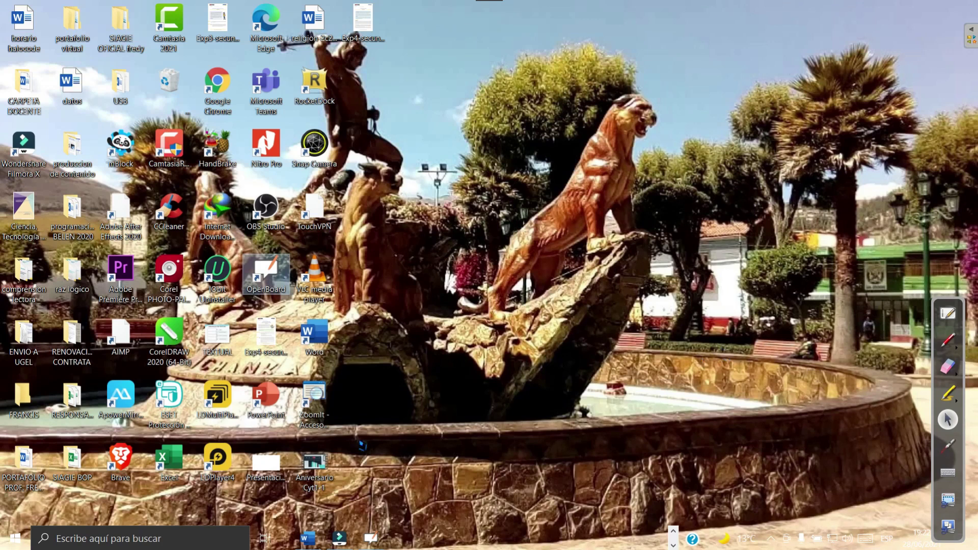
Launch PowerPoint from its desktop shortcut
{"action": "double_click", "coordinate": [266, 395]}
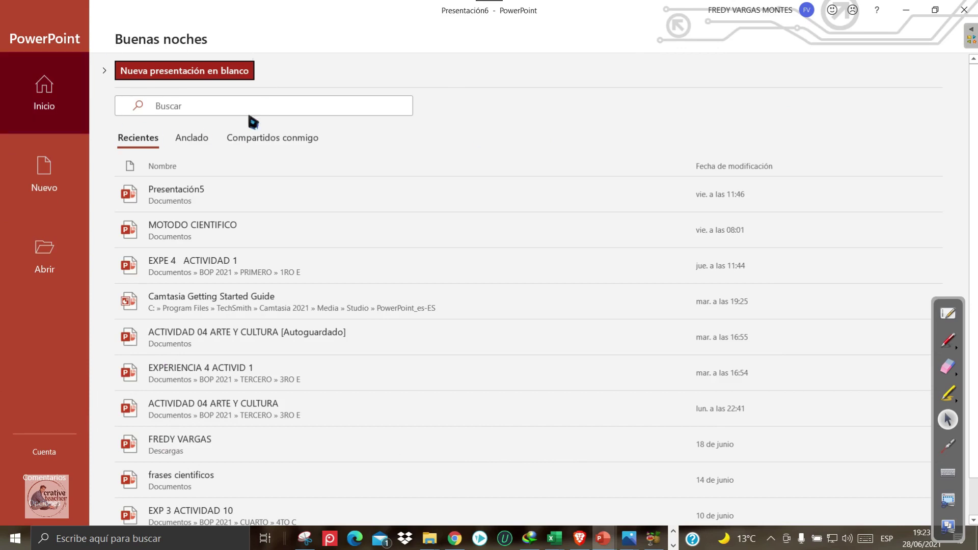
Review the Microsoft 365 account page, then go to the New presentation page
{"action": "left_click", "coordinate": [948, 340]}
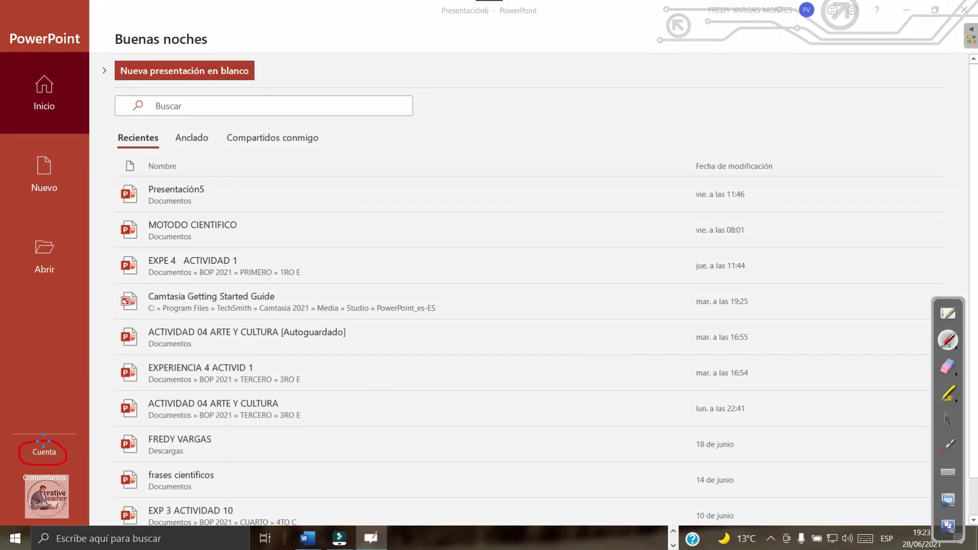
{"action": "left_click", "coordinate": [947, 419]}
{"action": "left_click", "coordinate": [47, 456]}
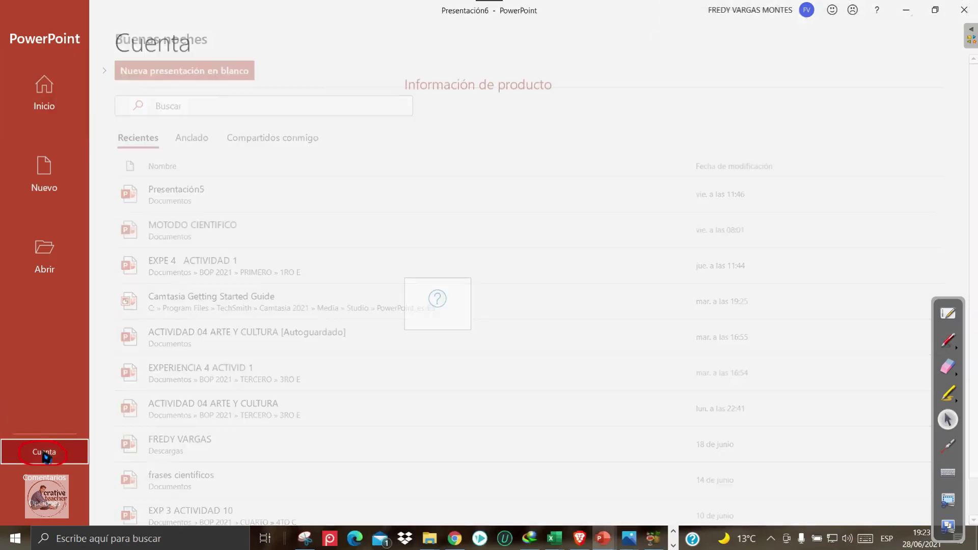
{"action": "left_click", "coordinate": [947, 340]}
{"action": "left_click_drag", "start_coordinate": [437, 166], "coordinate": [531, 164]}
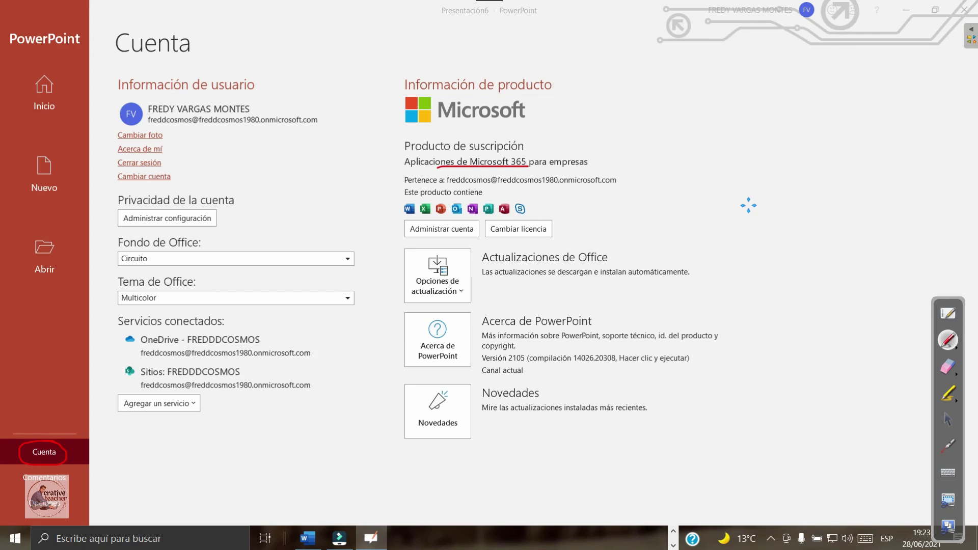
{"action": "left_click", "coordinate": [44, 176]}
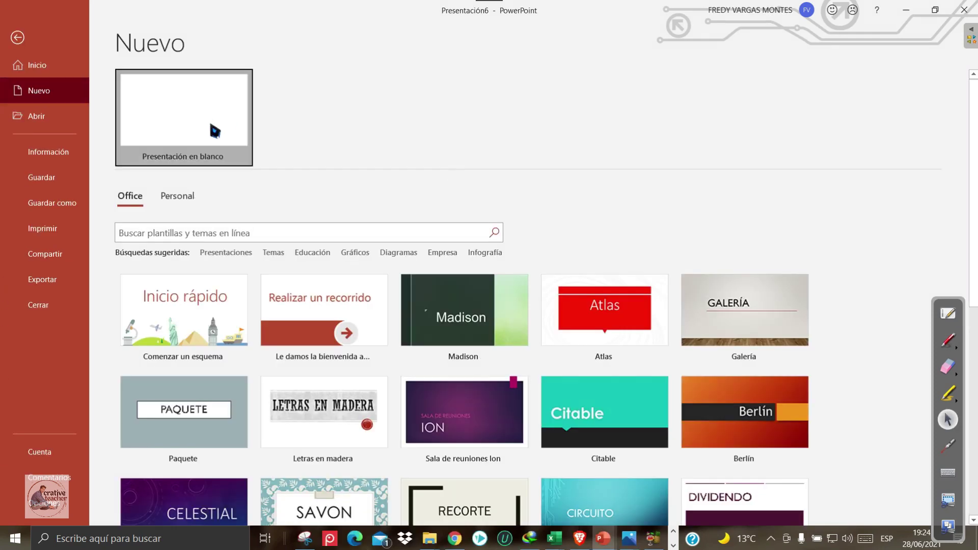
Create a blank presentation and delete its title and subtitle placeholders
{"action": "left_click", "coordinate": [213, 129]}
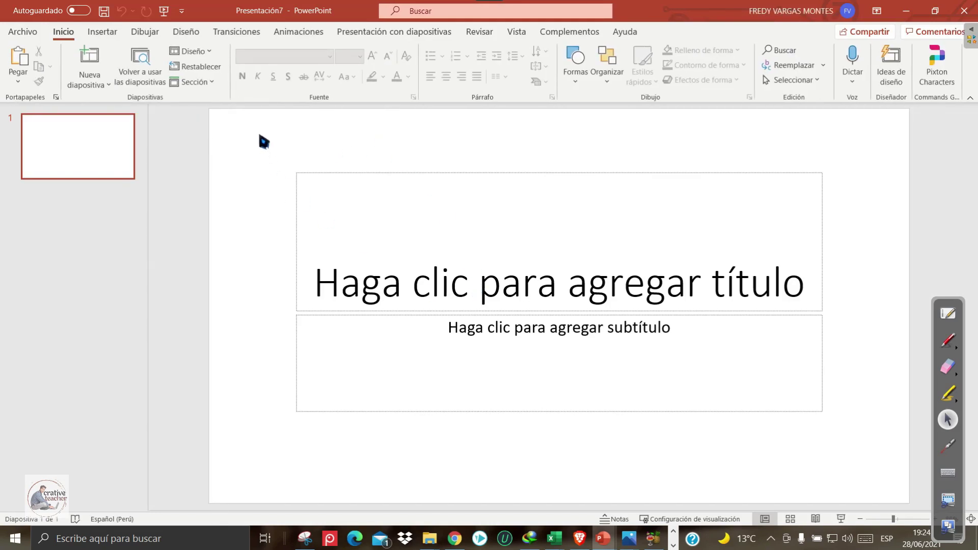
{"action": "left_click_drag", "start_coordinate": [256, 122], "coordinate": [888, 475]}
{"action": "key", "text": "Delete"}
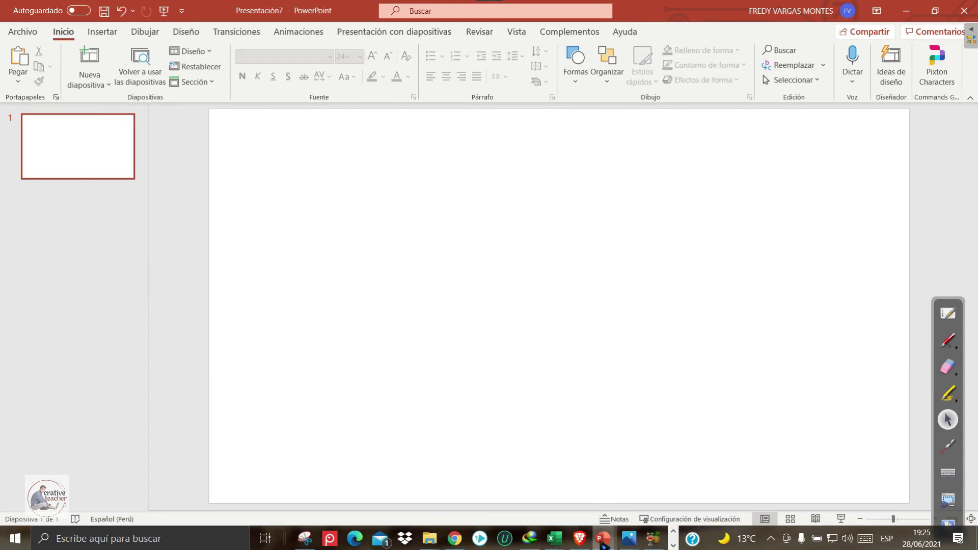
Check slides 1–3 of the Solar System deck, then switch to Chrome
{"action": "mouse_move", "coordinate": [603, 538]}
{"action": "left_click", "coordinate": [544, 481]}
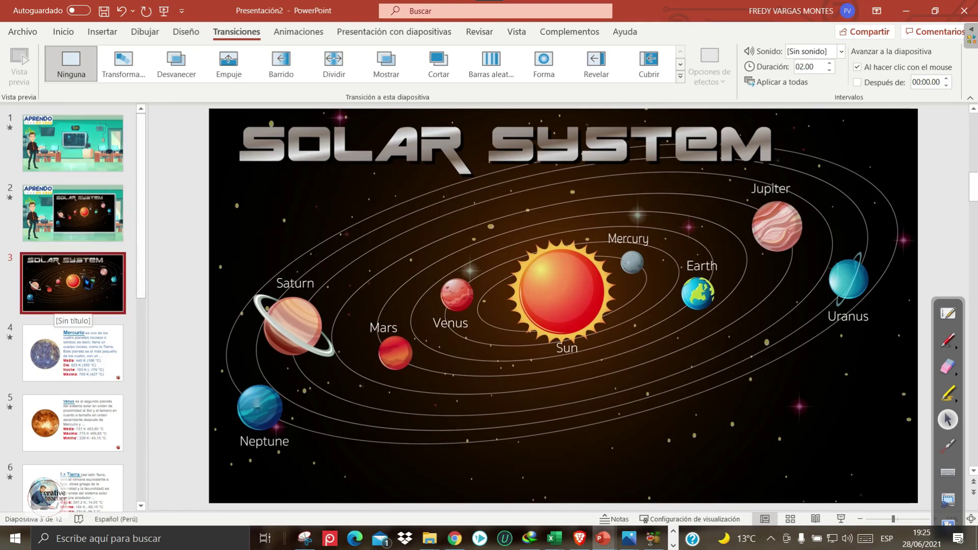
{"action": "left_click", "coordinate": [72, 143]}
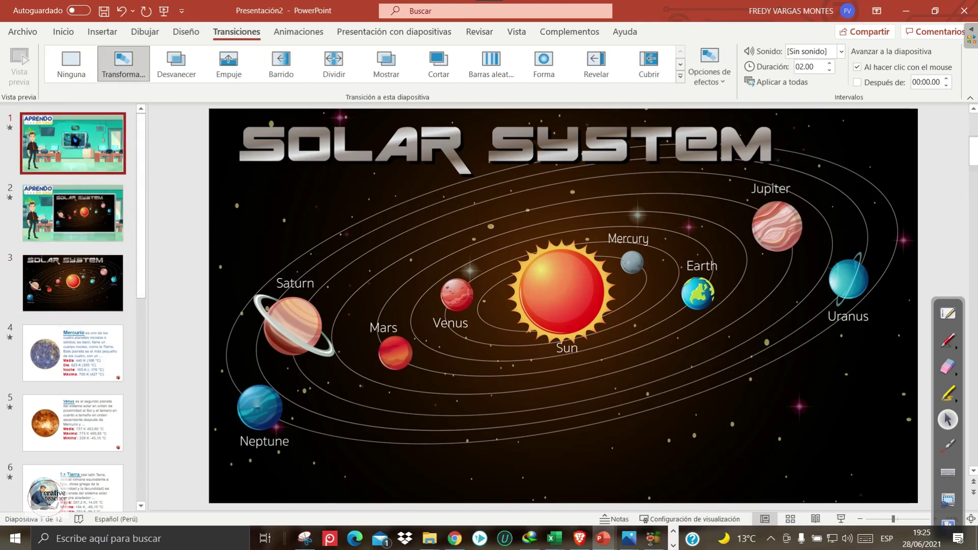
{"action": "left_click", "coordinate": [72, 213]}
{"action": "left_click", "coordinate": [72, 283]}
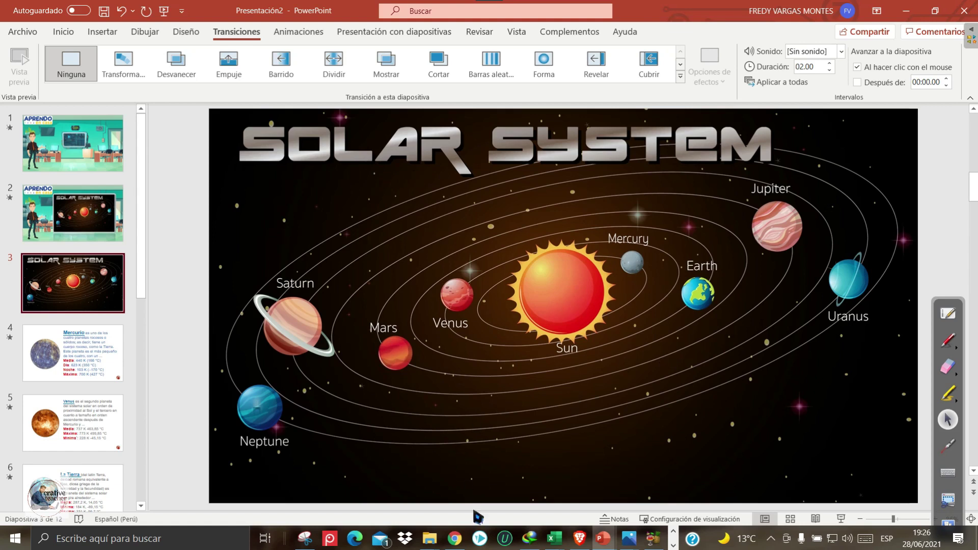
{"action": "left_click", "coordinate": [454, 538]}
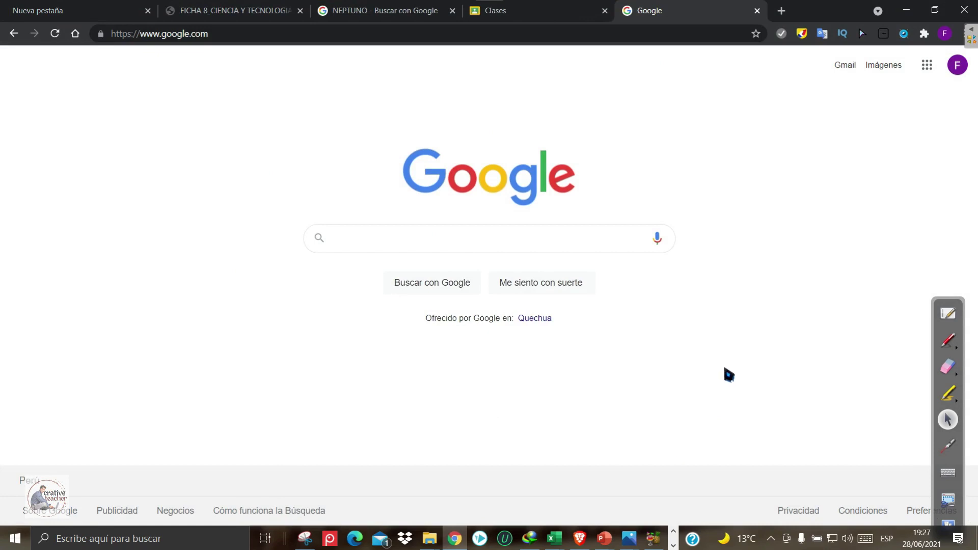
Search Google for 'SISTEMA PLANETARIO SOLAR FREEPIK' and open the first freepik.es result
{"action": "left_click", "coordinate": [343, 240]}
{"action": "left_click", "coordinate": [358, 162]}
{"action": "left_click", "coordinate": [338, 243]}
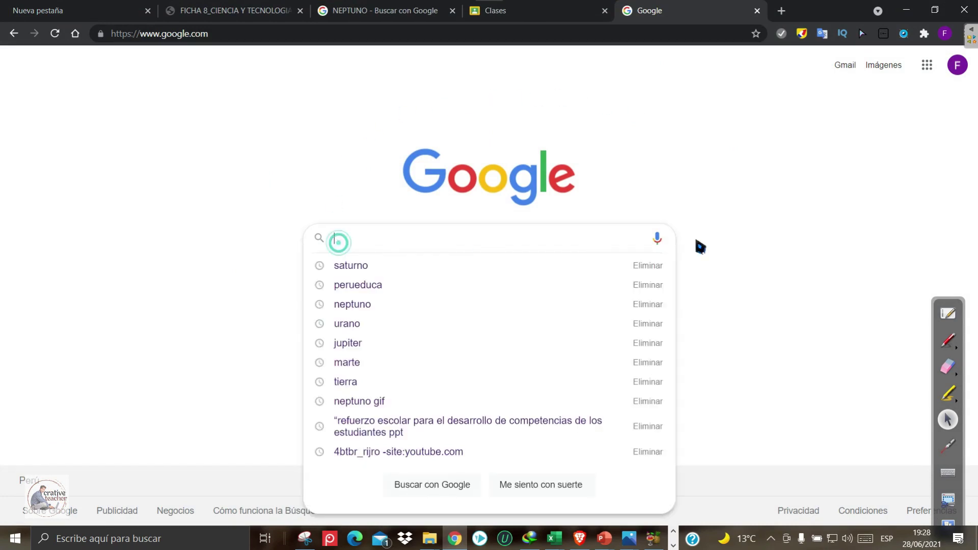
{"action": "type", "text": "SISTEMA"}
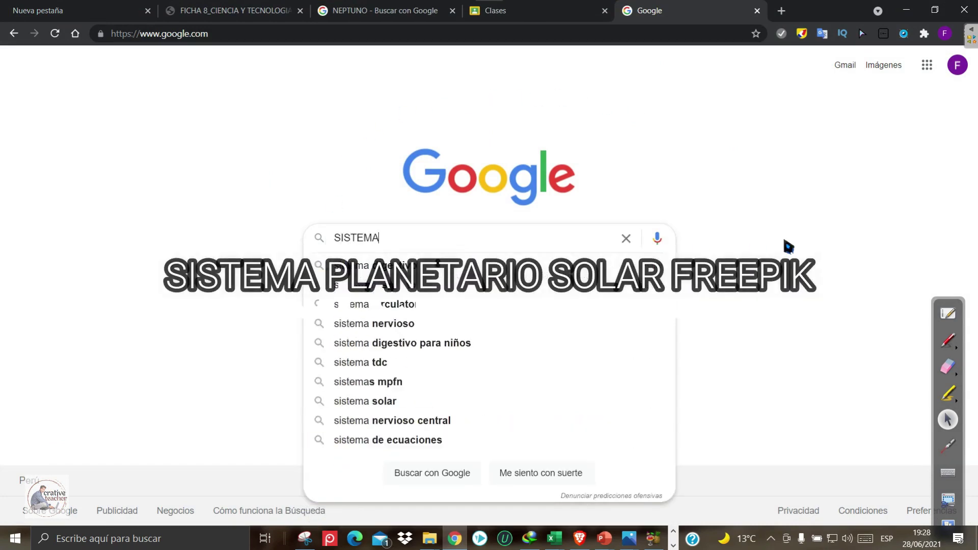
{"action": "type", "text": " PLANETARIO SOLAR"}
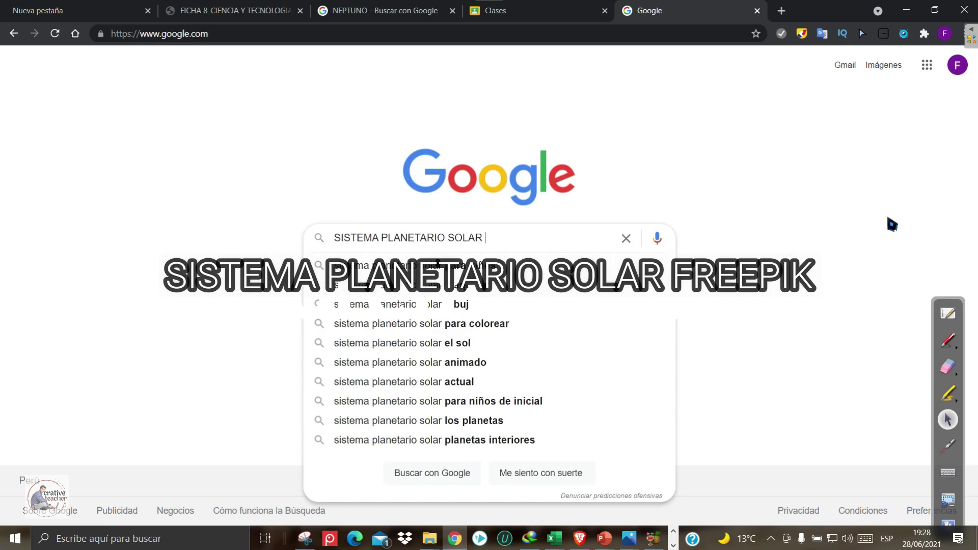
{"action": "type", "text": " FREEPIK"}
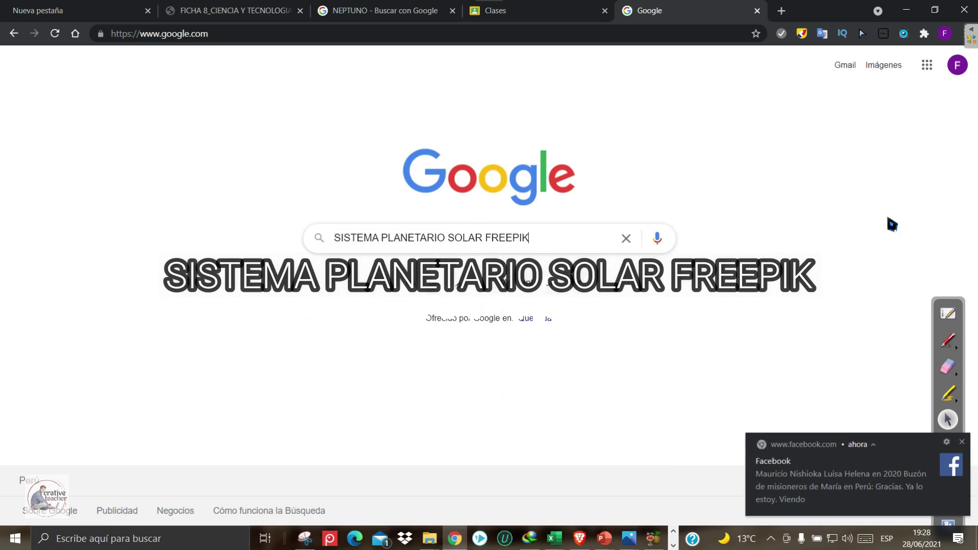
{"action": "key", "text": "Return"}
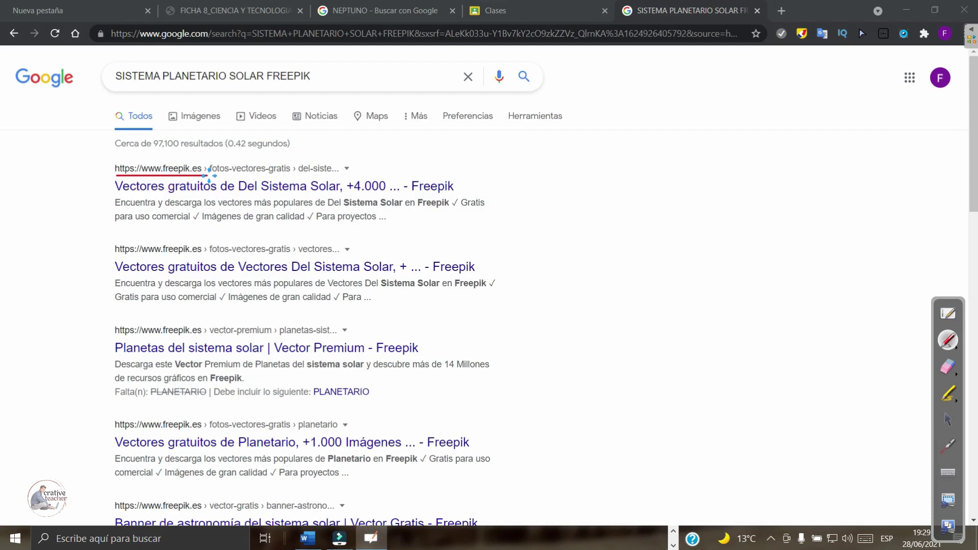
{"action": "left_click_drag", "start_coordinate": [123, 193], "coordinate": [301, 194]}
{"action": "left_click", "coordinate": [945, 420]}
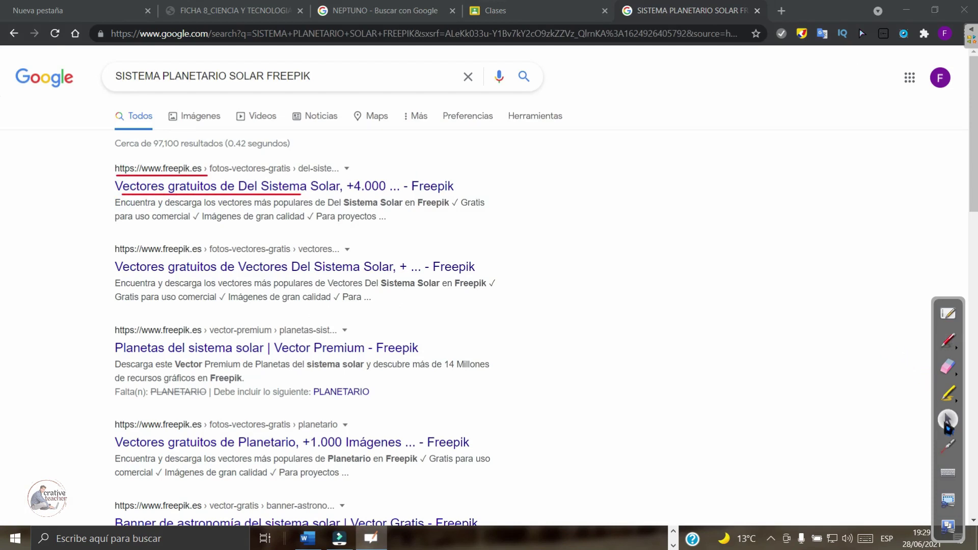
{"action": "left_click", "coordinate": [303, 188]}
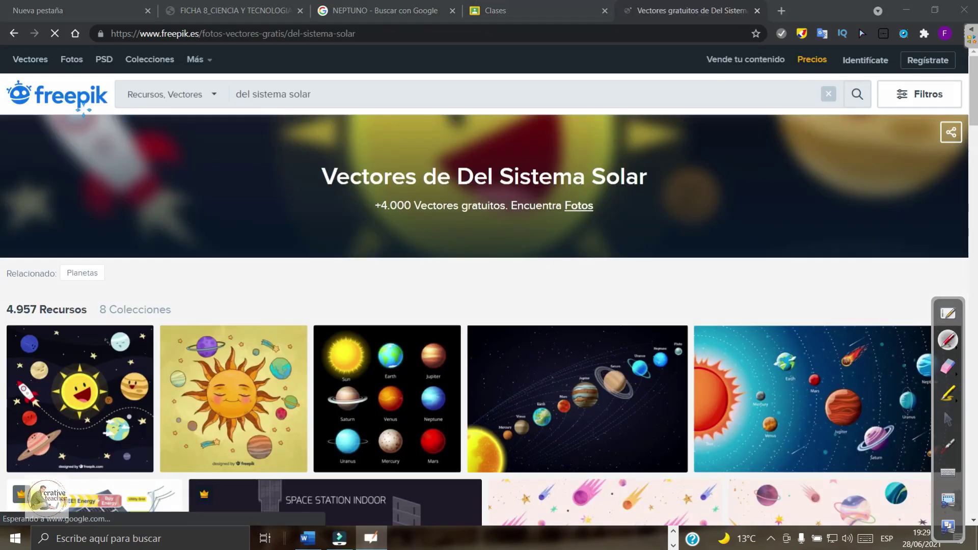
Scroll through the Freepik vectors, then go back to the earlier solar-system results
{"action": "left_click_drag", "start_coordinate": [12, 102], "coordinate": [107, 108]}
{"action": "left_click_drag", "start_coordinate": [244, 105], "coordinate": [309, 106]}
{"action": "left_click", "coordinate": [947, 420]}
{"action": "scroll", "coordinate": [448, 235], "scroll_direction": "down", "scroll_amount": 7}
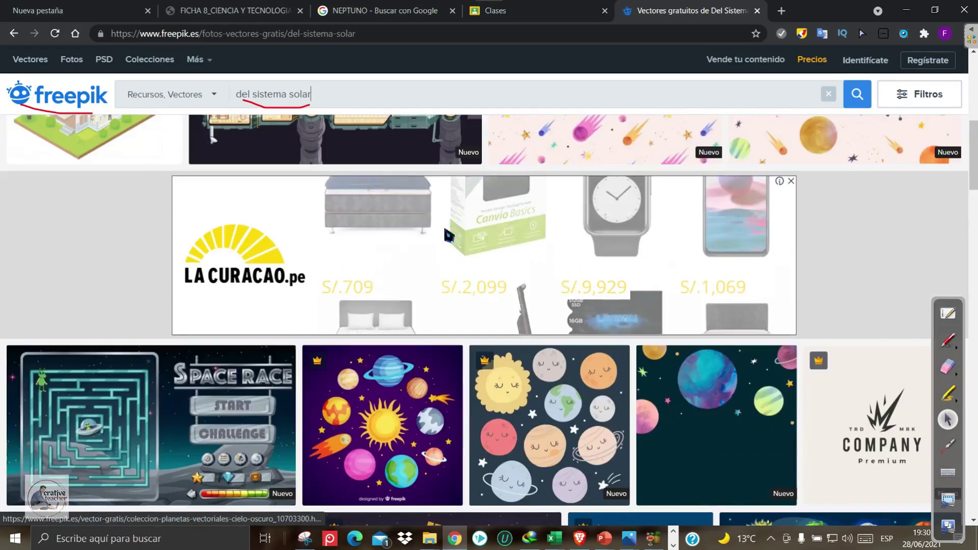
{"action": "scroll", "coordinate": [448, 236], "scroll_direction": "down", "scroll_amount": 5}
{"action": "scroll", "coordinate": [448, 235], "scroll_direction": "down", "scroll_amount": 5}
{"action": "scroll", "coordinate": [448, 235], "scroll_direction": "down", "scroll_amount": 4}
{"action": "scroll", "coordinate": [448, 235], "scroll_direction": "up", "scroll_amount": 4}
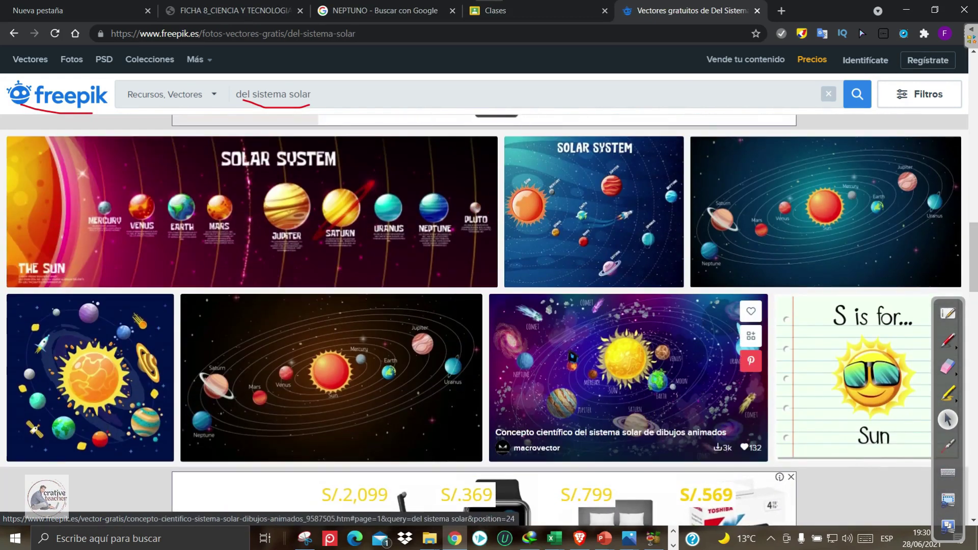
{"action": "scroll", "coordinate": [489, 321], "scroll_direction": "up", "scroll_amount": 4}
{"action": "scroll", "coordinate": [489, 321], "scroll_direction": "up", "scroll_amount": 4}
{"action": "key", "text": "alt+Left"}
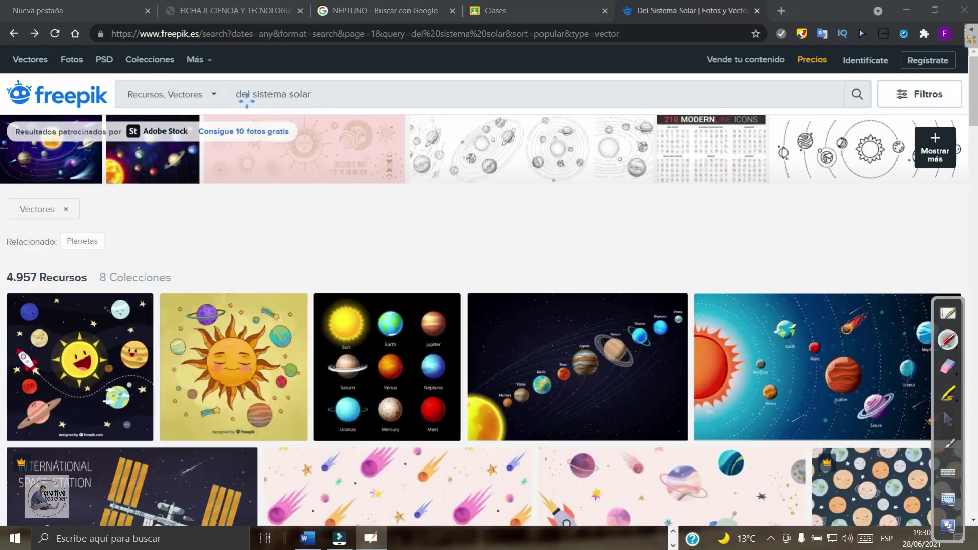
{"action": "left_click_drag", "start_coordinate": [232, 101], "coordinate": [304, 104]}
{"action": "left_click", "coordinate": [948, 420]}
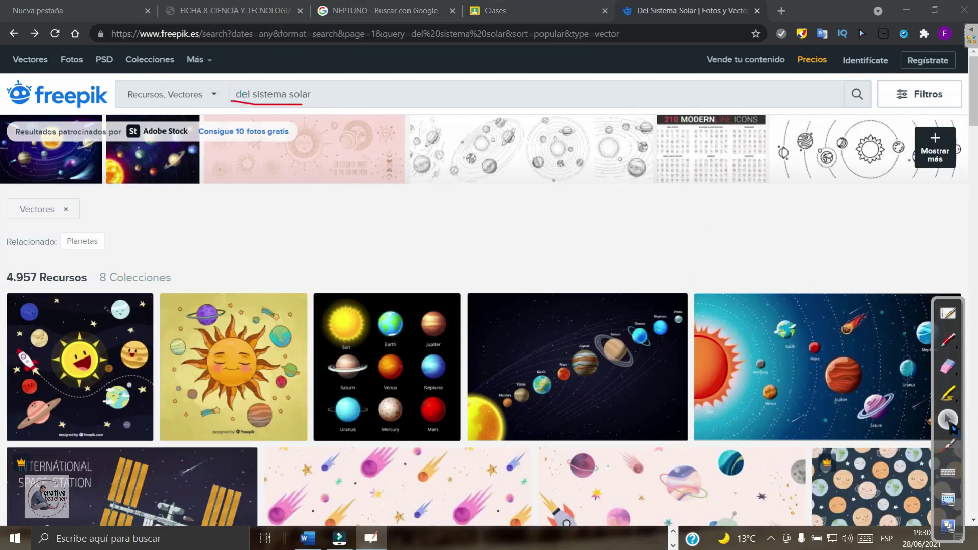
Search Freepik for 'SISTEMA PLANETARIO SOLAR' and open the 'Sistema solar en la galaxia' vector
{"action": "left_click", "coordinate": [315, 97]}
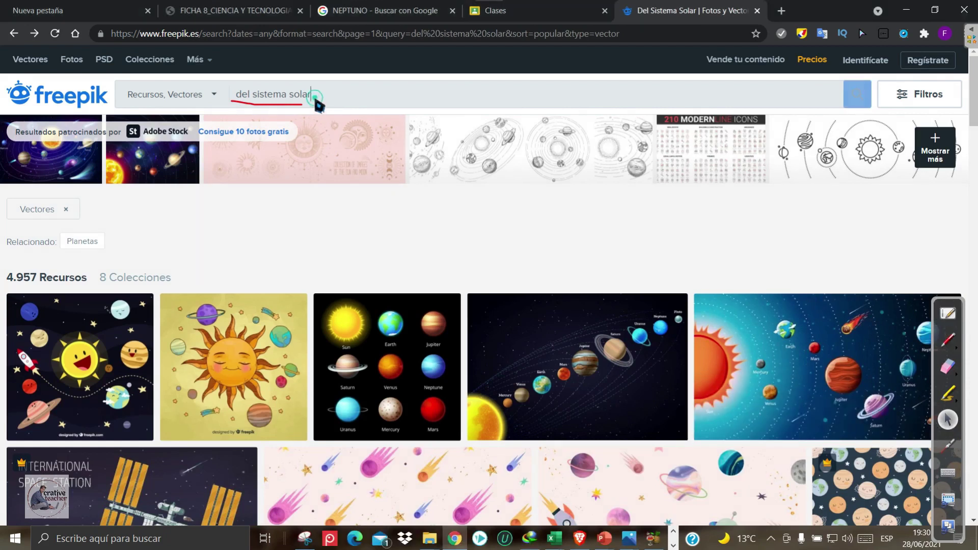
{"action": "left_click_drag", "start_coordinate": [309, 96], "coordinate": [229, 94]}
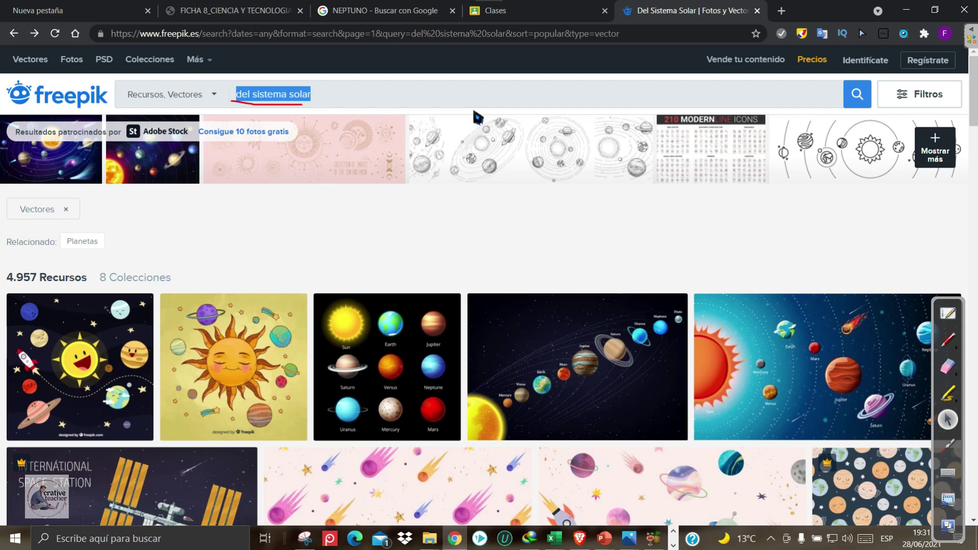
{"action": "type", "text": "SISTEMA PLANETARIO SOLAR"}
{"action": "scroll", "coordinate": [484, 188], "scroll_direction": "down", "scroll_amount": 5}
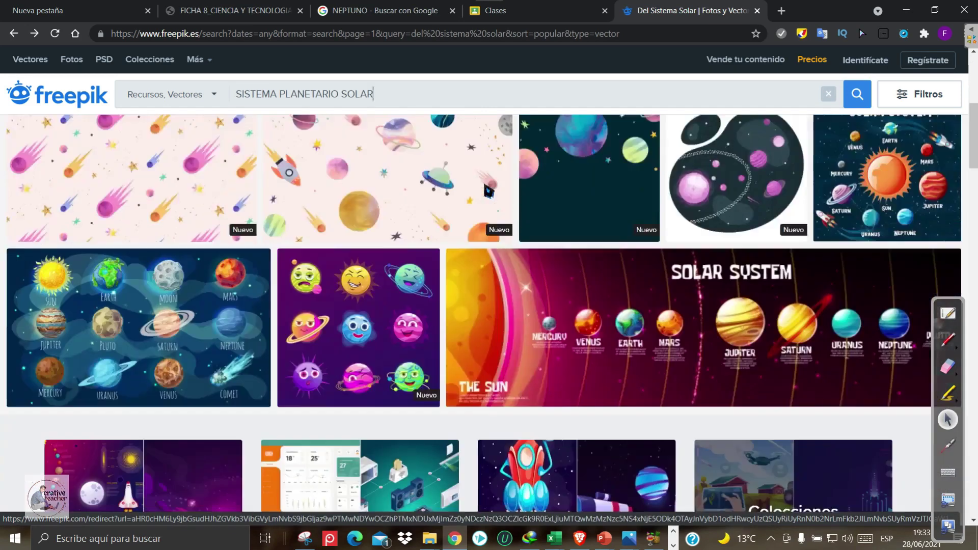
{"action": "scroll", "coordinate": [488, 191], "scroll_direction": "down", "scroll_amount": 2}
{"action": "scroll", "coordinate": [488, 191], "scroll_direction": "down", "scroll_amount": 4}
{"action": "scroll", "coordinate": [488, 191], "scroll_direction": "down", "scroll_amount": 2}
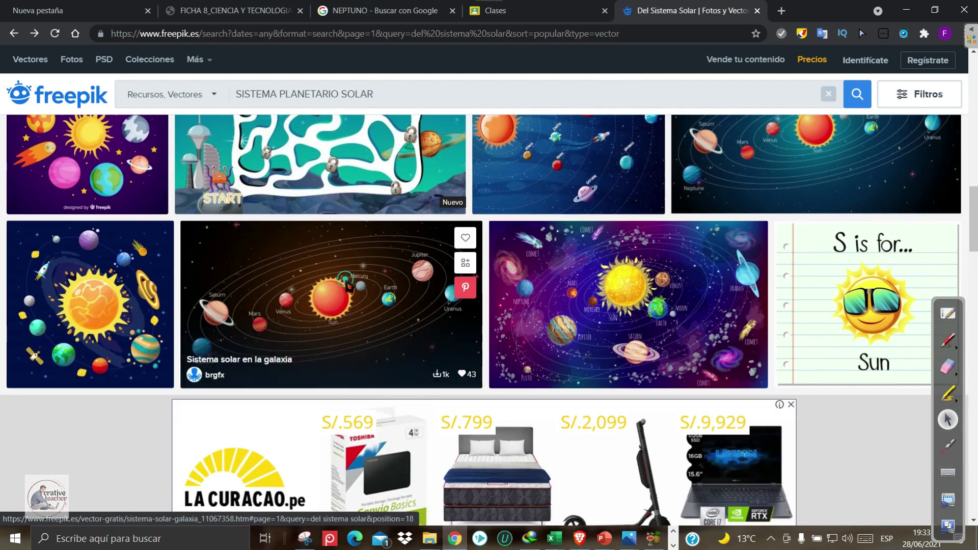
{"action": "left_click", "coordinate": [342, 283]}
{"action": "mouse_move", "coordinate": [794, 263]}
{"action": "left_mouse_down"}
{"action": "mouse_move", "coordinate": [886, 256]}
{"action": "mouse_move", "coordinate": [794, 263]}
{"action": "left_mouse_up"}
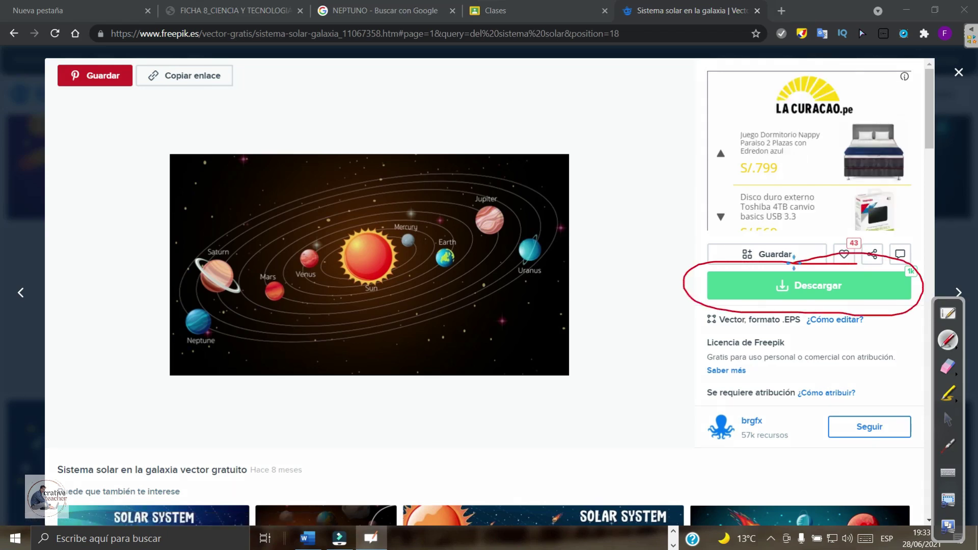
Download the free 'Sistema solar en la galaxia' vector from Freepik
{"action": "left_click", "coordinate": [947, 419]}
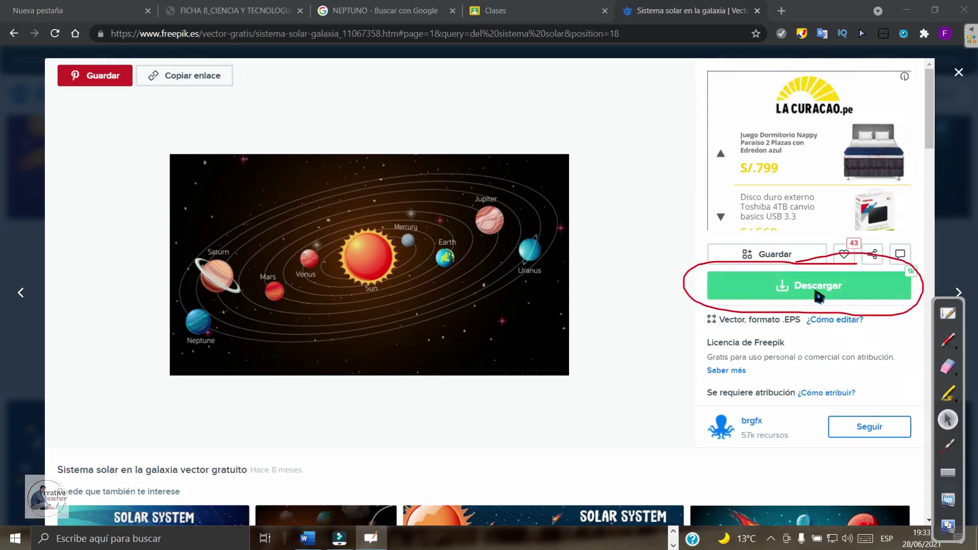
{"action": "left_click", "coordinate": [815, 290]}
{"action": "left_click", "coordinate": [948, 340]}
{"action": "left_click_drag", "start_coordinate": [849, 326], "coordinate": [721, 322]}
{"action": "left_click_drag", "start_coordinate": [730, 365], "coordinate": [881, 367]}
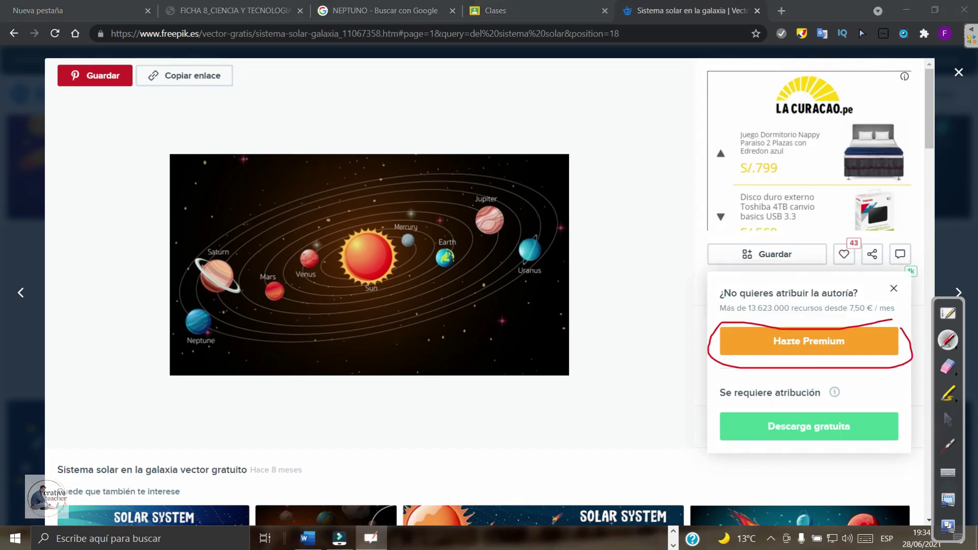
{"action": "left_click_drag", "start_coordinate": [888, 408], "coordinate": [745, 406]}
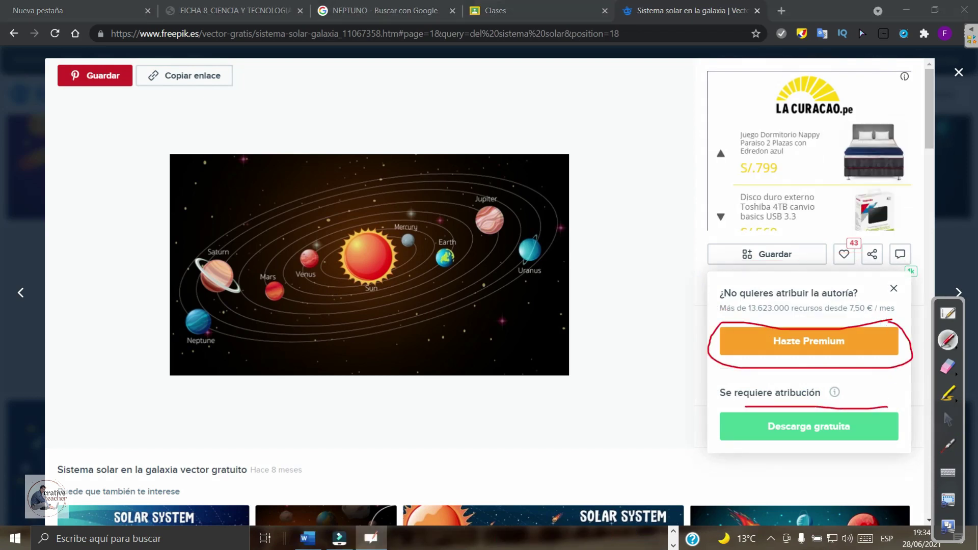
{"action": "left_click_drag", "start_coordinate": [720, 450], "coordinate": [903, 452]}
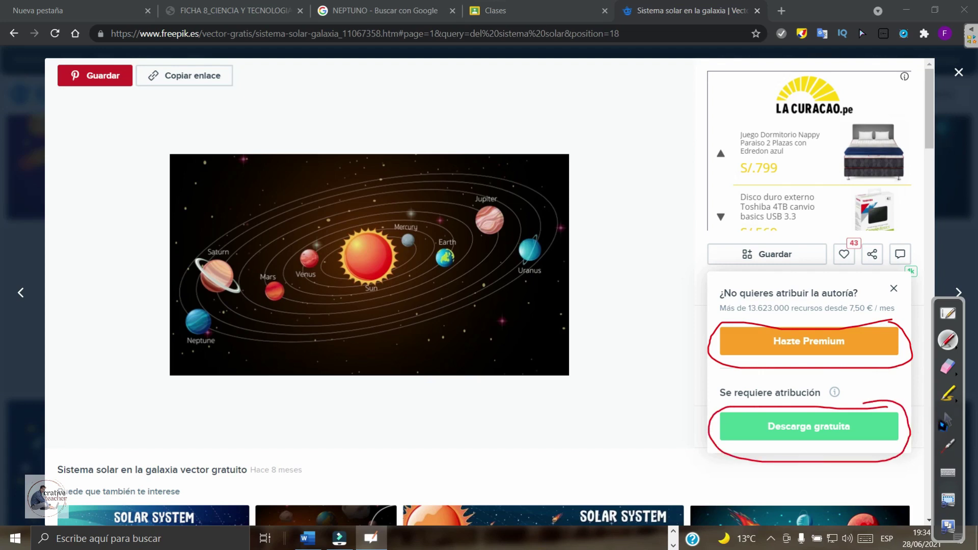
{"action": "left_click", "coordinate": [947, 420]}
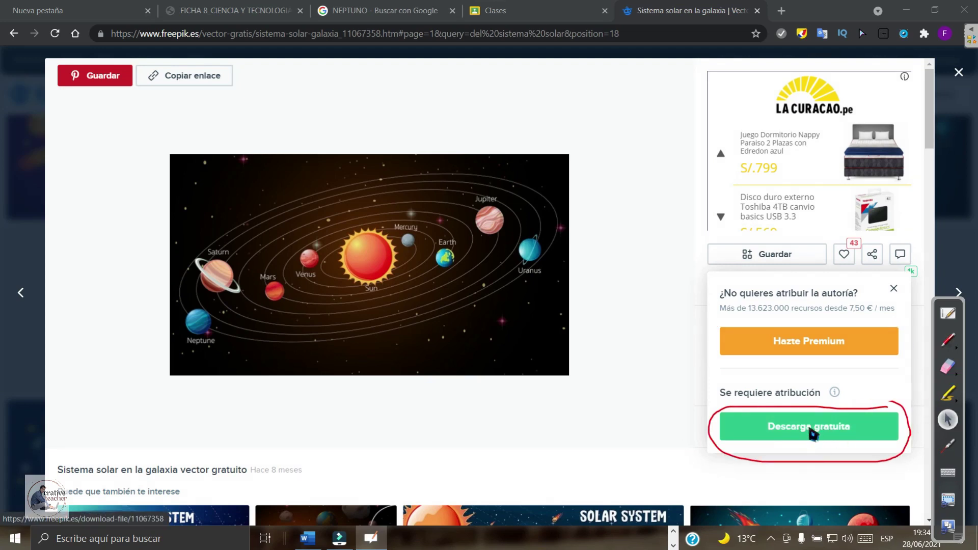
{"action": "left_click", "coordinate": [811, 431]}
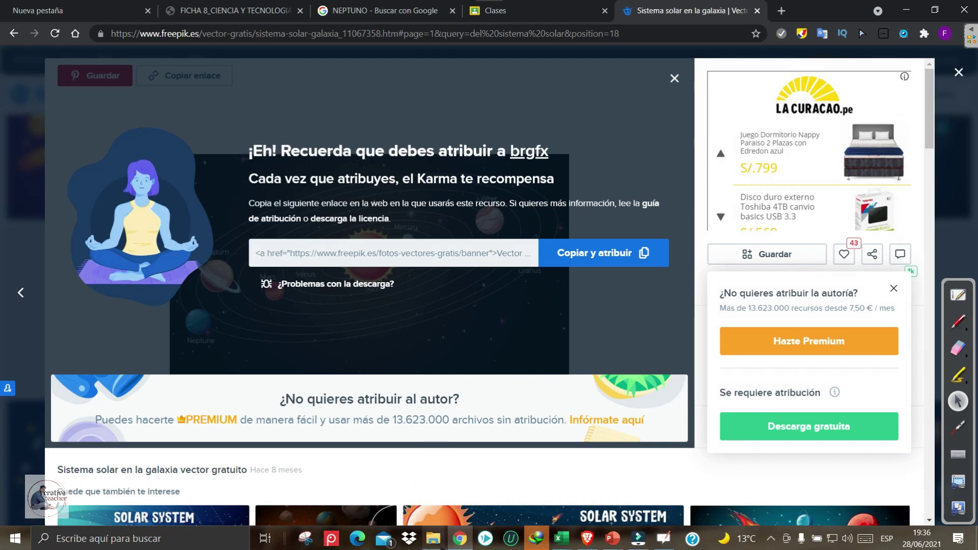
Confirm the 3.30 MB ZIP is in the Downloads folder, then return to Chrome
{"action": "left_click", "coordinate": [437, 542]}
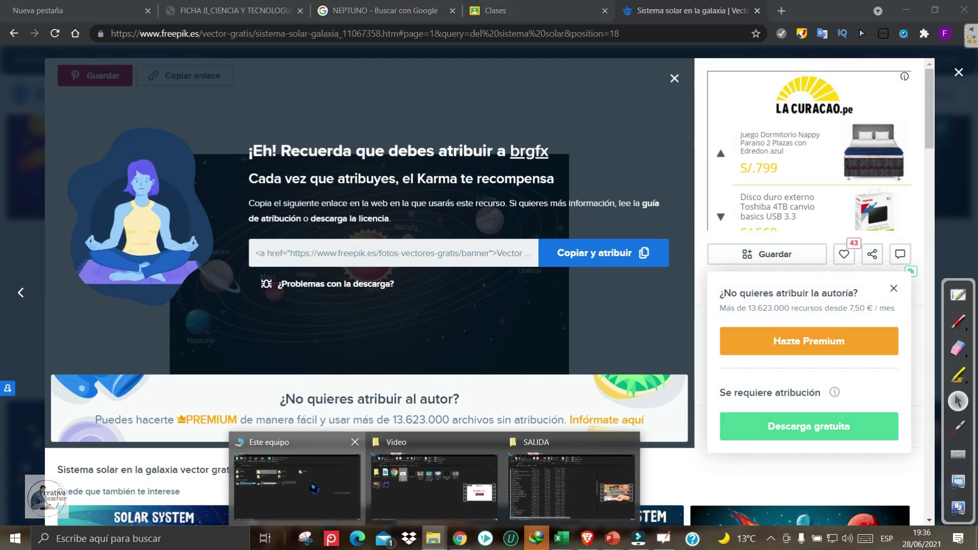
{"action": "left_click", "coordinate": [333, 479]}
{"action": "double_click", "coordinate": [69, 155]}
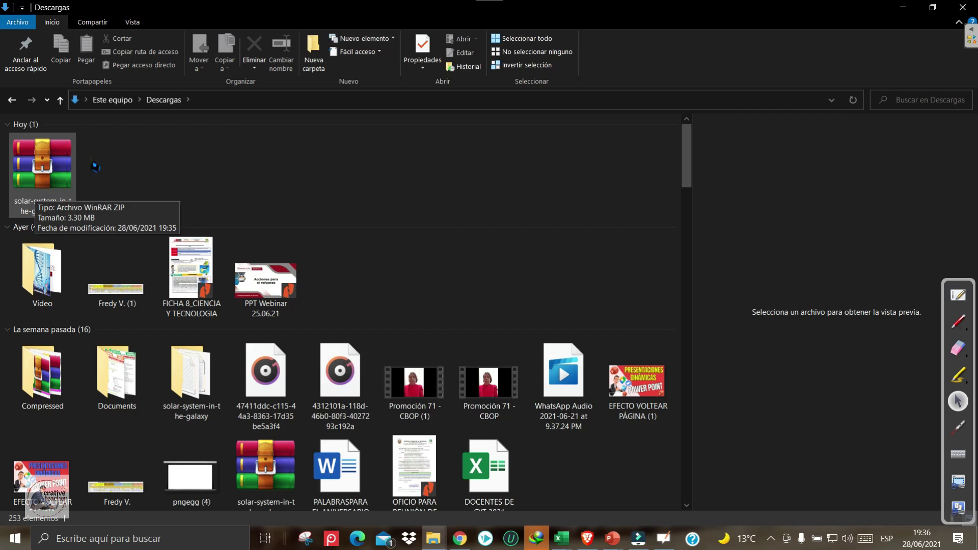
{"action": "left_click", "coordinate": [460, 538]}
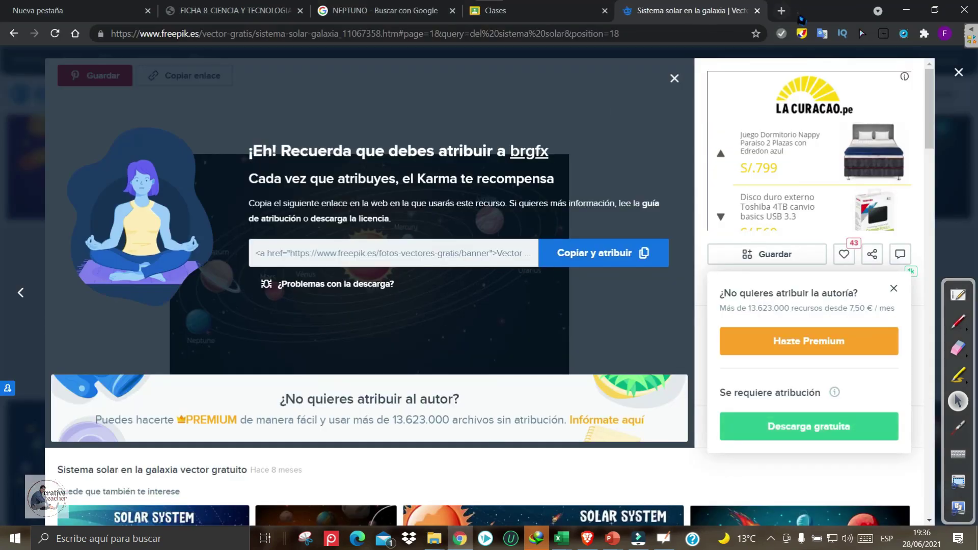
Search Google in a new tab for 'DESCARGAR WINRAR 6', then return to the Downloads folder
{"action": "left_click", "coordinate": [781, 11]}
{"action": "left_click", "coordinate": [379, 249]}
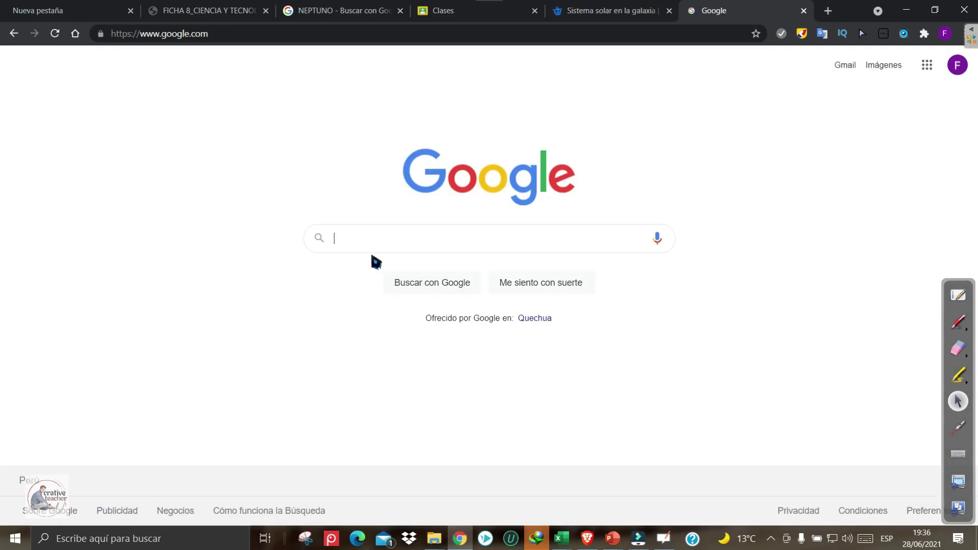
{"action": "type", "text": "DESCARGAR WINRAR"}
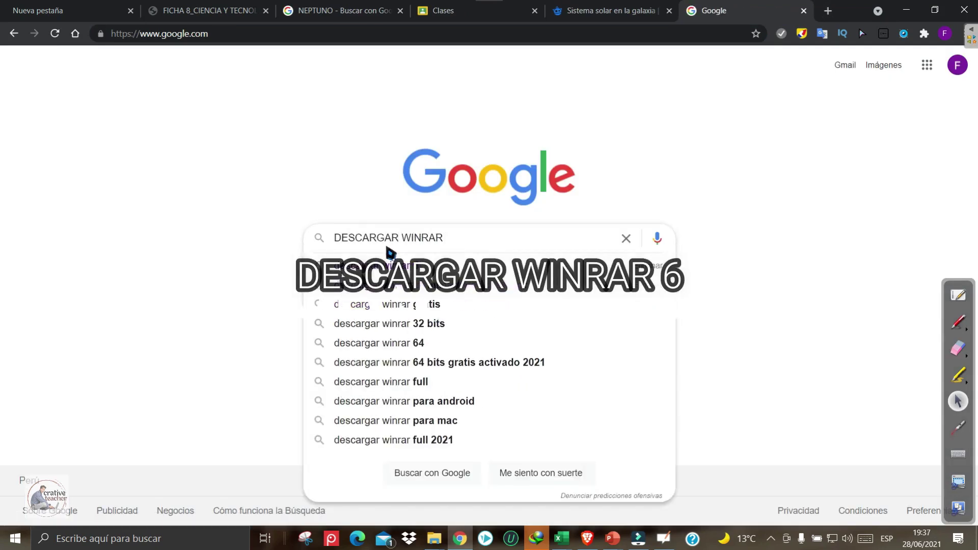
{"action": "type", "text": " 6"}
{"action": "key", "text": "Return"}
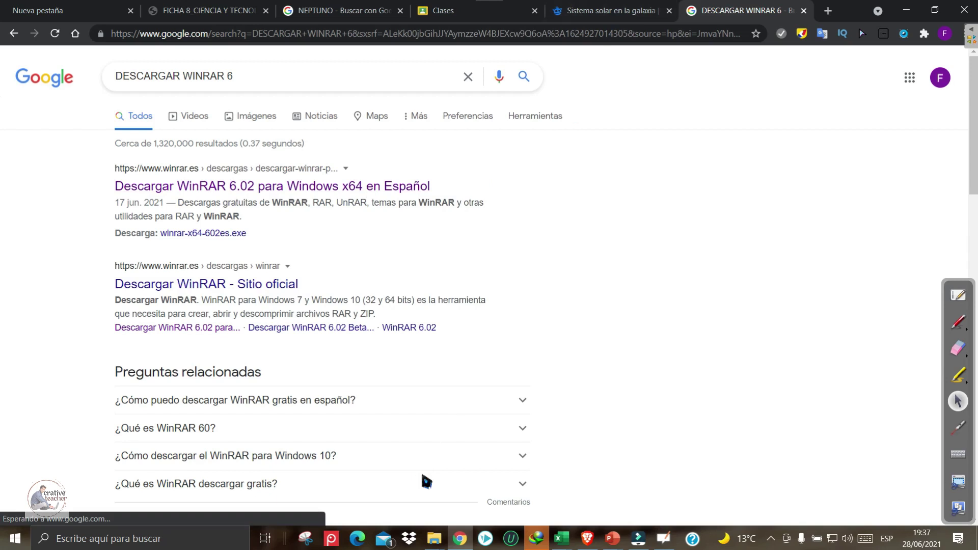
{"action": "left_click", "coordinate": [308, 479]}
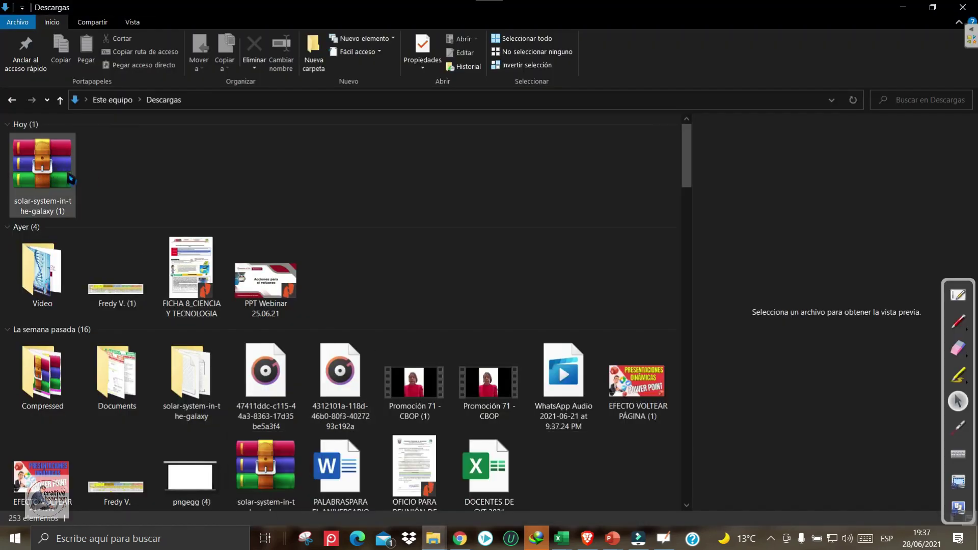
Extract the zip into 'solar-system-in-the-galaxy (1)' and select the 19598192 JPG inside
{"action": "right_click", "coordinate": [42, 168]}
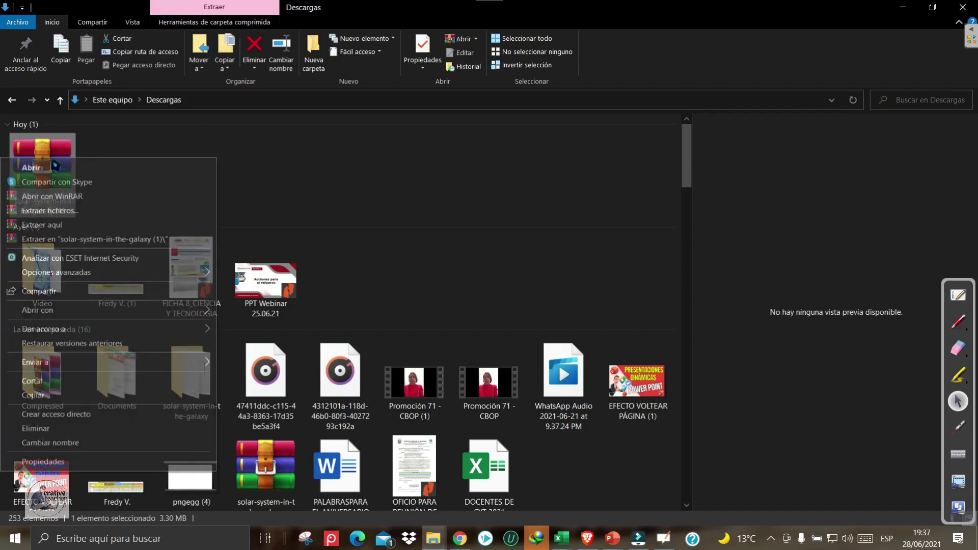
{"action": "left_click", "coordinate": [99, 243]}
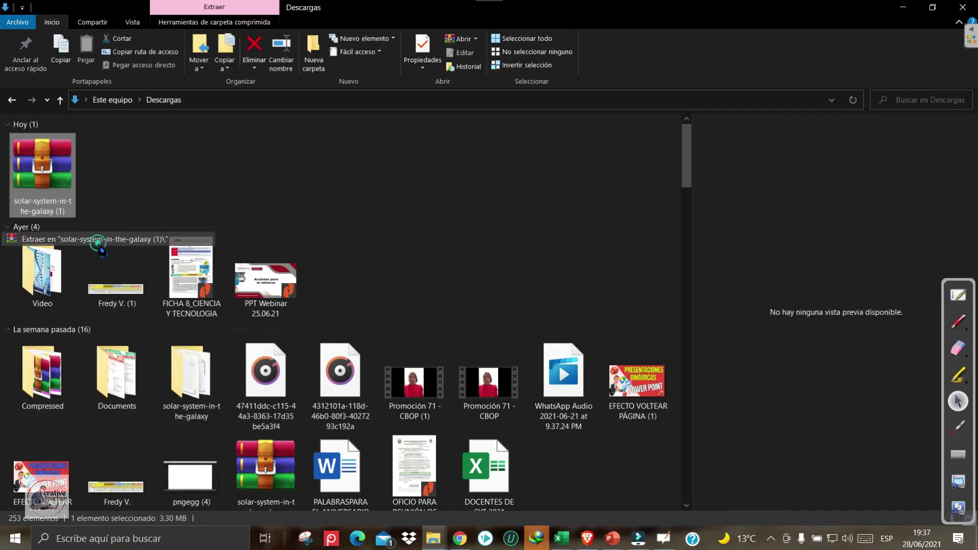
{"action": "mouse_move", "coordinate": [117, 166]}
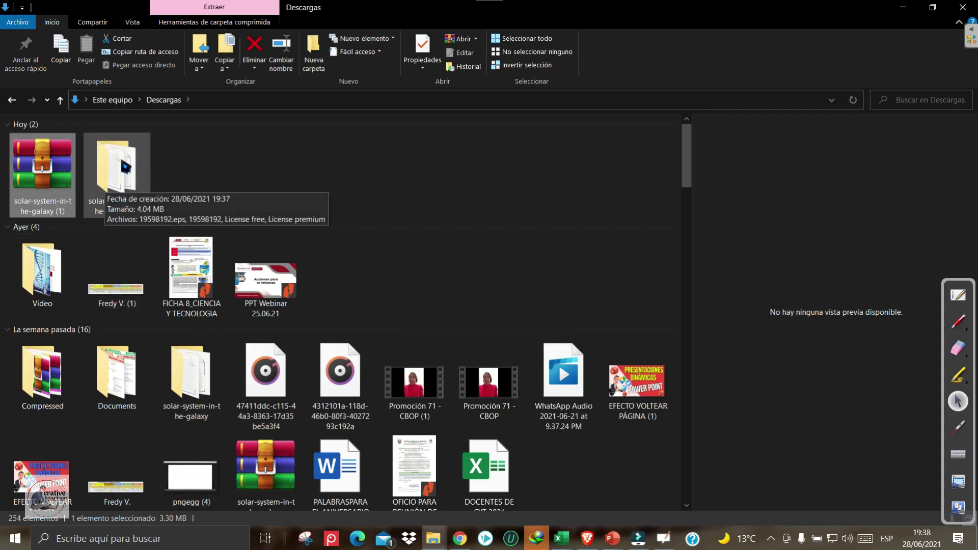
{"action": "double_click", "coordinate": [124, 164]}
{"action": "left_click", "coordinate": [65, 157]}
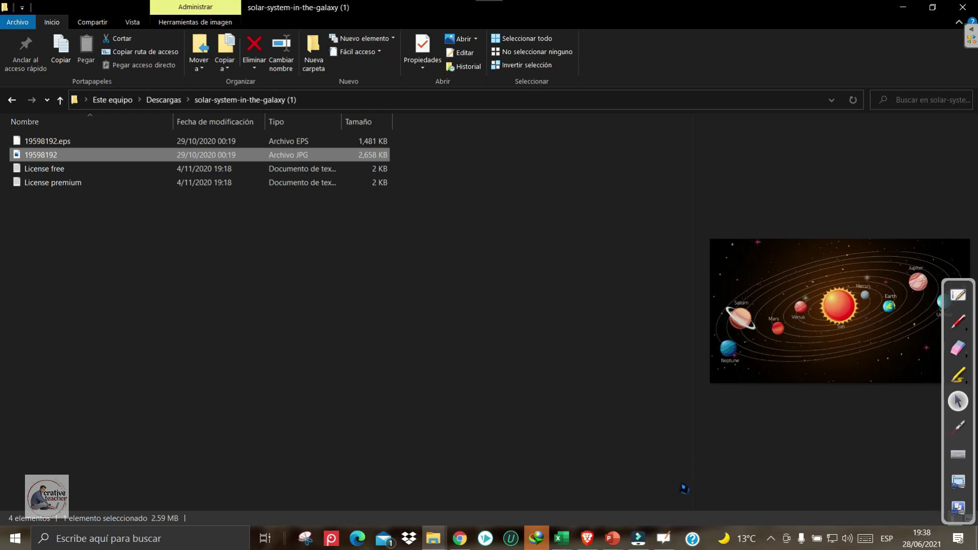
Copy 19598192.jpg and switch to the blank Presentación7 presentation
{"action": "mouse_move", "coordinate": [42, 154]}
{"action": "right_click", "coordinate": [55, 162]}
{"action": "left_click", "coordinate": [611, 538]}
{"action": "left_click", "coordinate": [603, 453]}
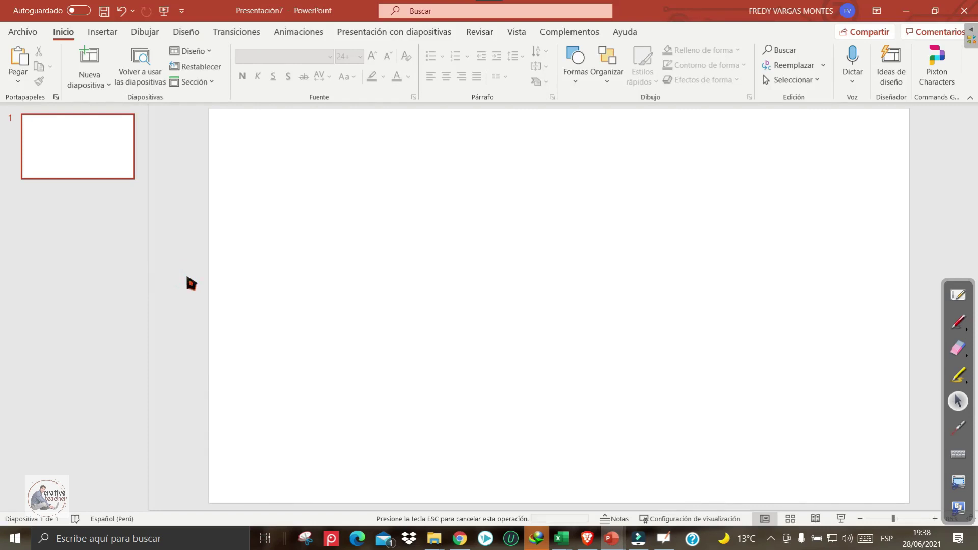
Paste the solar-system image onto slide 1 and stretch it to fill the slide at 18.93 × 33.87 cm
{"action": "key", "text": "ctrl+v"}
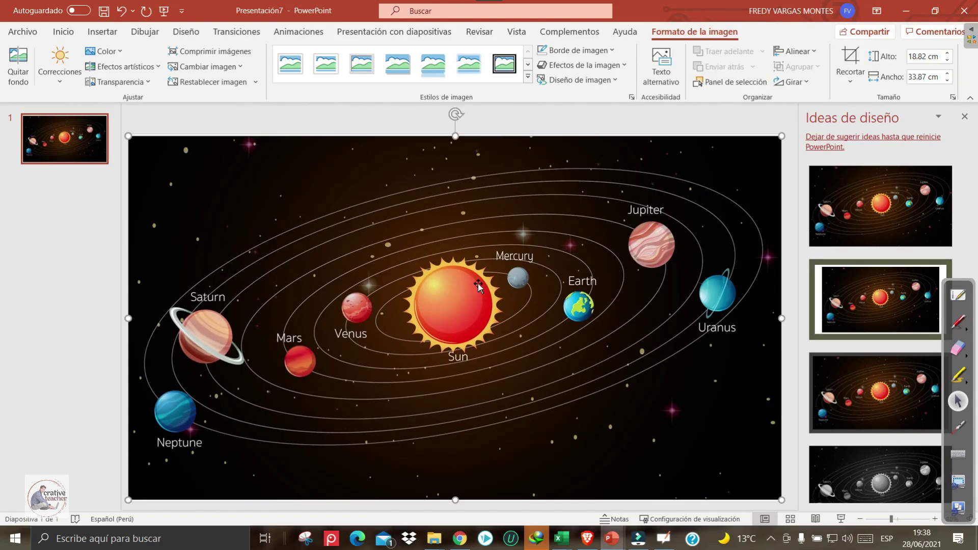
{"action": "left_click", "coordinate": [964, 116]}
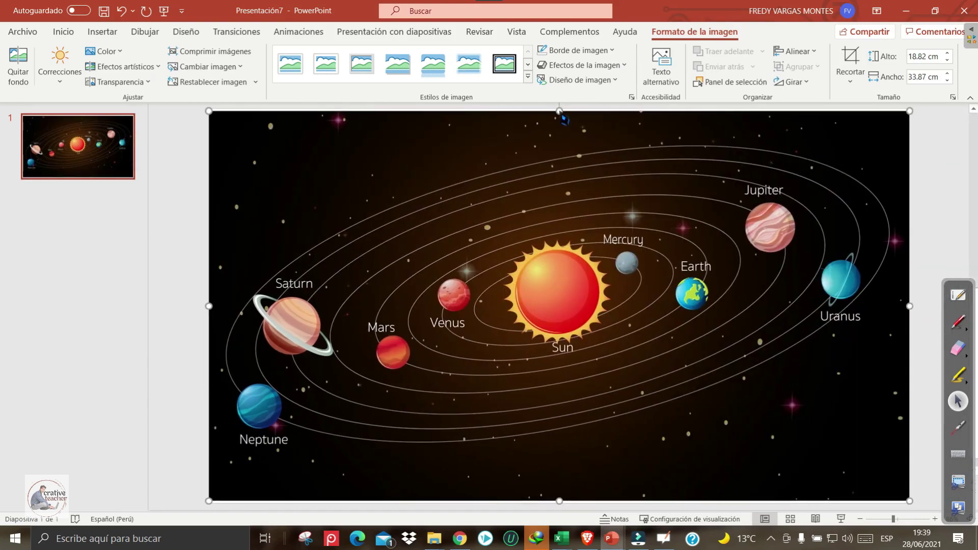
{"action": "left_click_drag", "start_coordinate": [563, 120], "coordinate": [560, 108]}
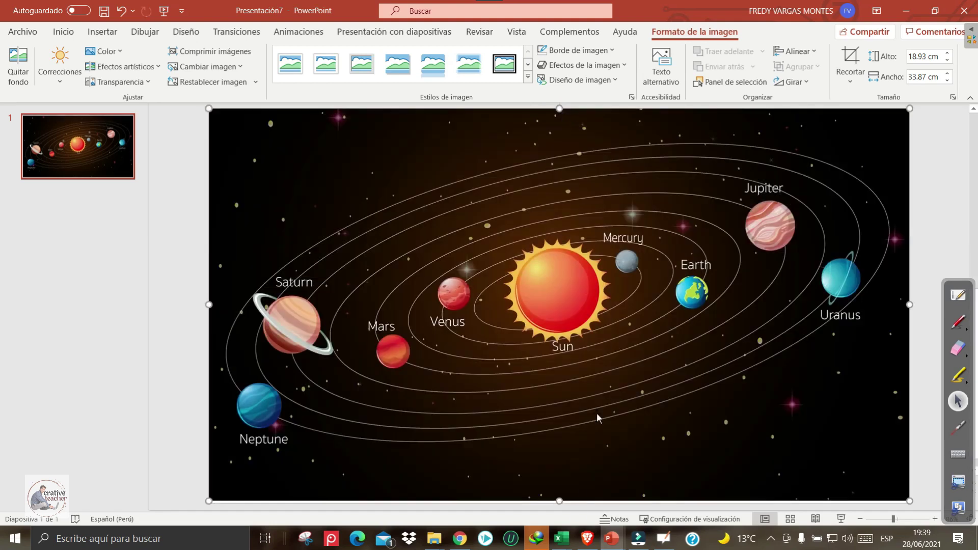
{"action": "left_click_drag", "start_coordinate": [559, 500], "coordinate": [559, 503]}
{"action": "left_click", "coordinate": [954, 199]}
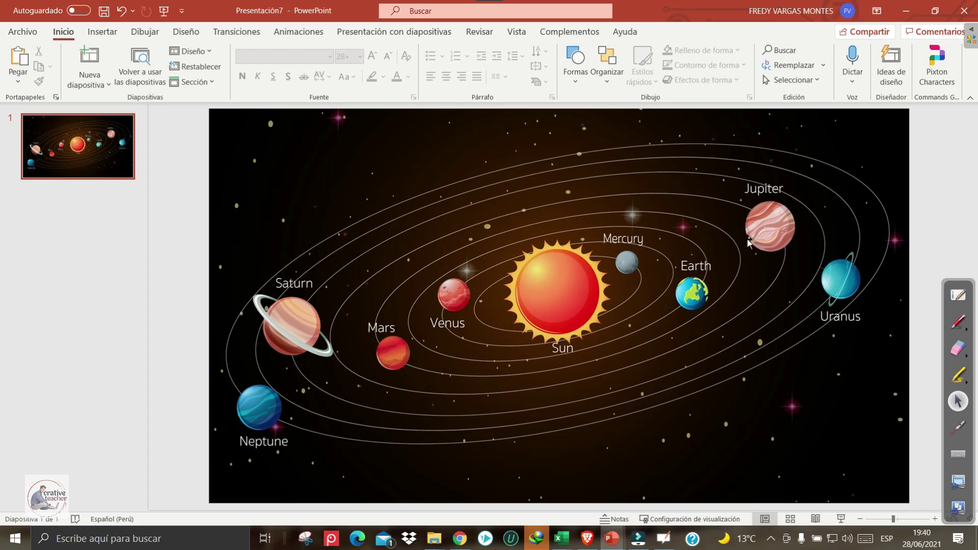
Insert a new slide after the solar-system cover and delete both its title and text placeholders
{"action": "left_click", "coordinate": [404, 232]}
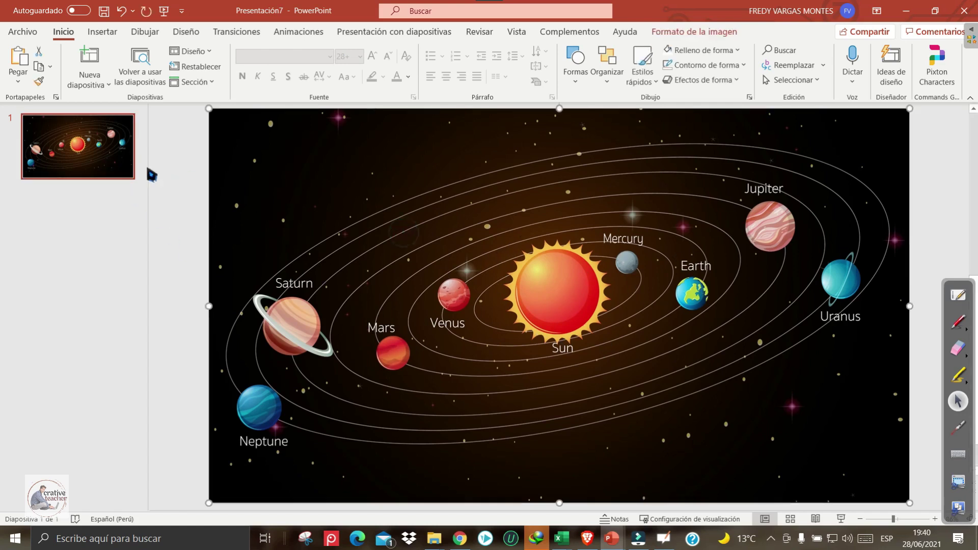
{"action": "key", "text": "Escape"}
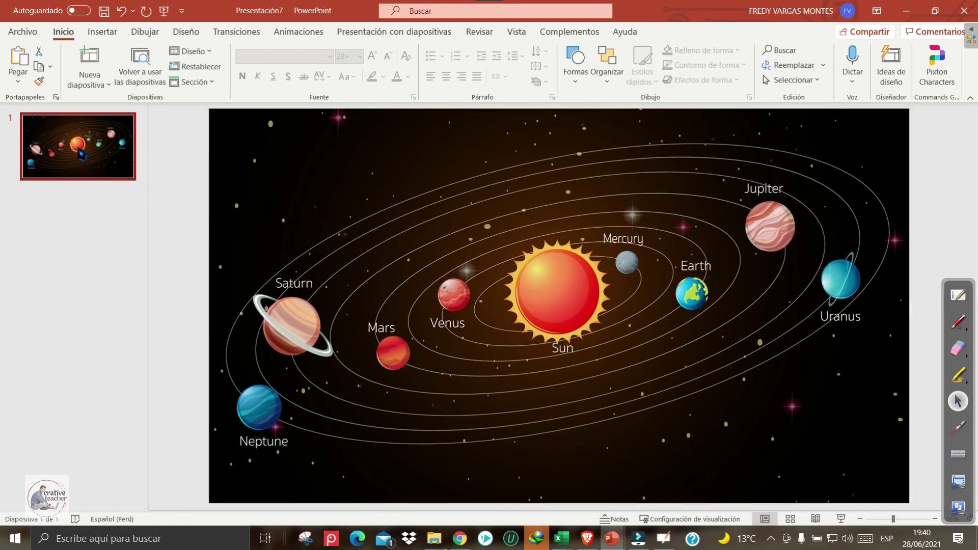
{"action": "key", "text": "Return"}
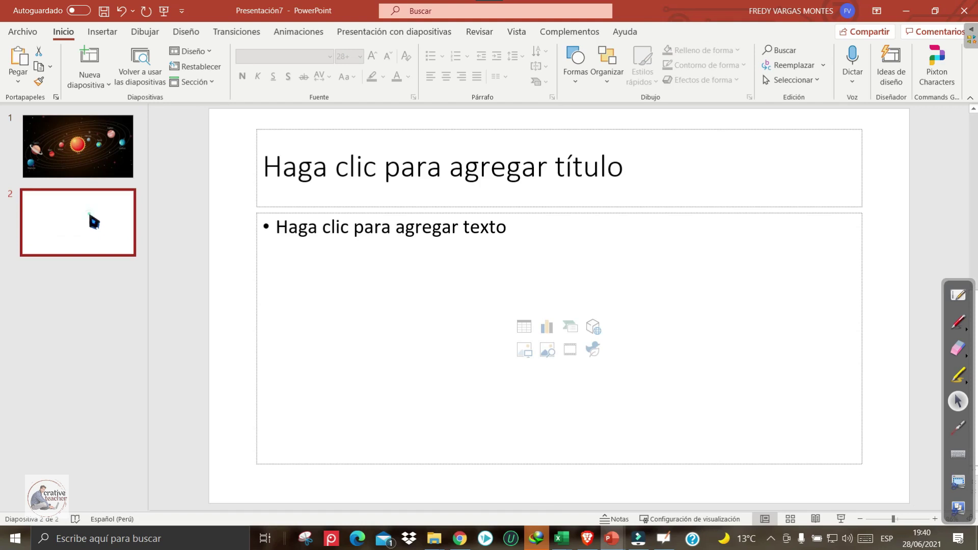
{"action": "left_click", "coordinate": [229, 135]}
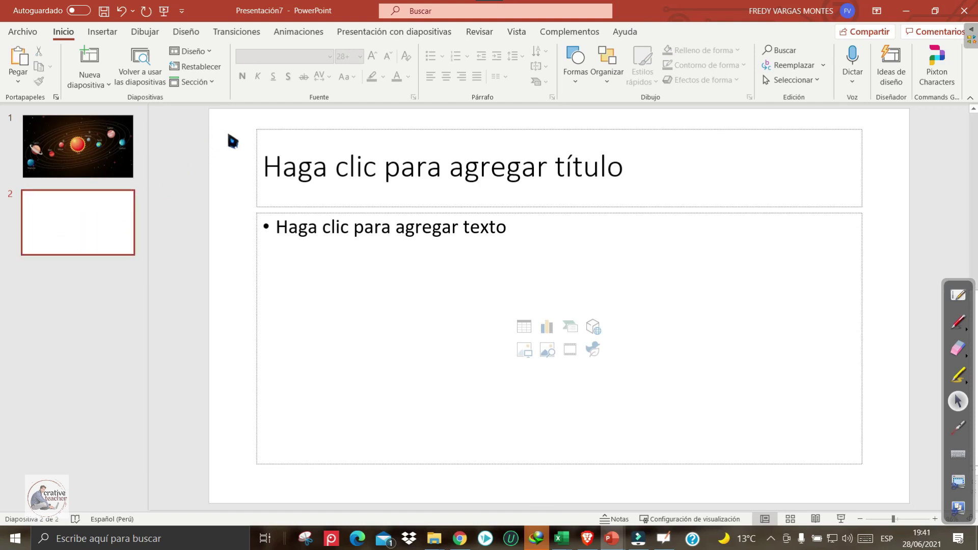
{"action": "left_click_drag", "start_coordinate": [235, 117], "coordinate": [887, 492]}
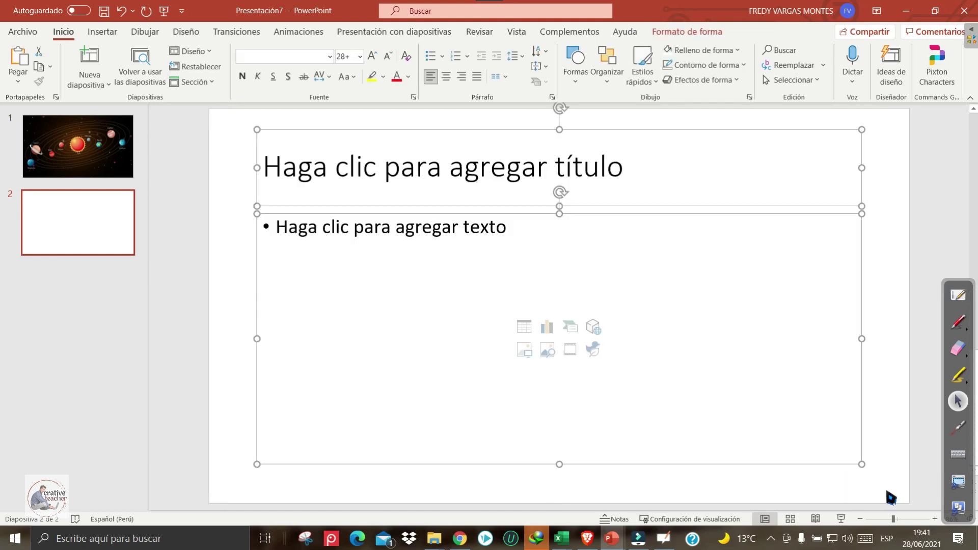
{"action": "key", "text": "Delete"}
{"action": "scroll", "coordinate": [644, 324], "scroll_direction": "up", "scroll_amount": 1}
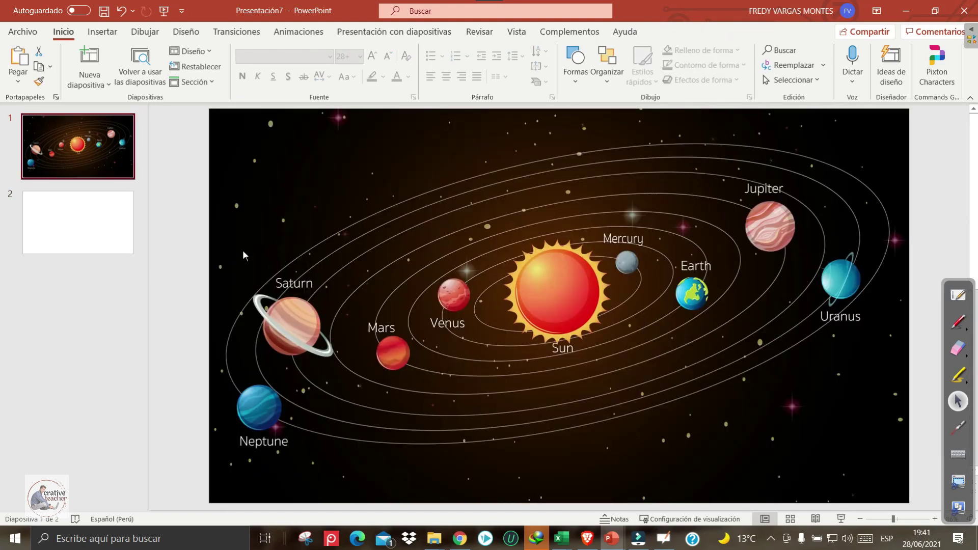
{"action": "left_click", "coordinate": [628, 262]}
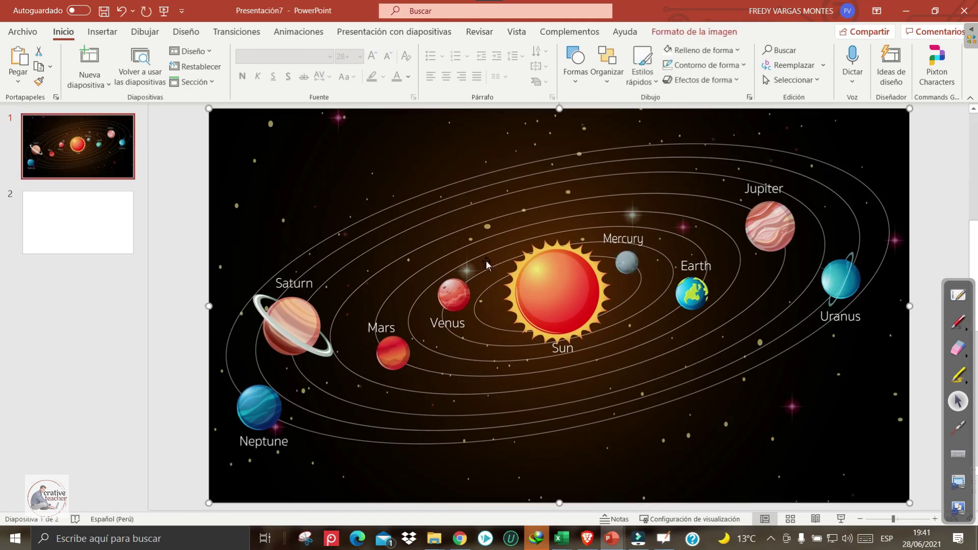
{"action": "left_click", "coordinate": [102, 228]}
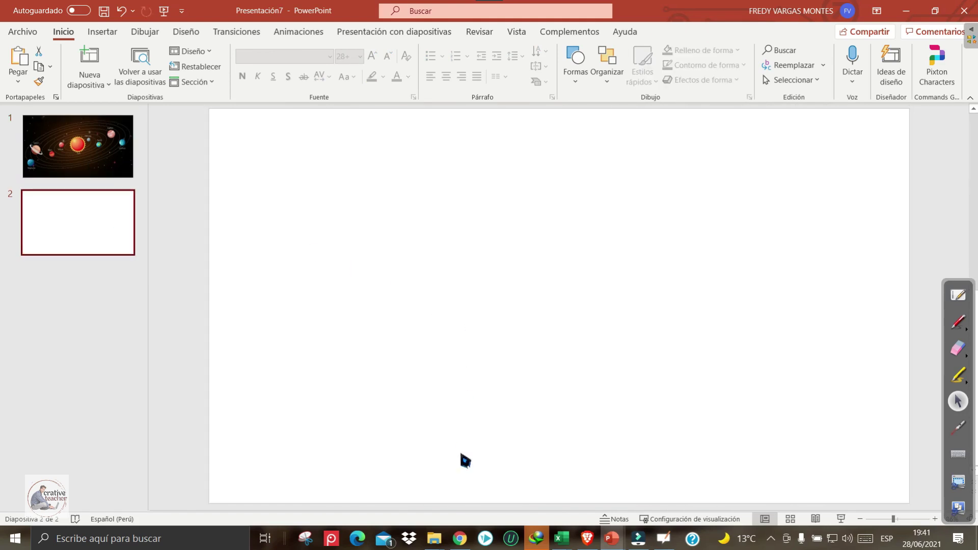
Search Google for 'MERCURIO GIF' and view the animated Mercury image results
{"action": "left_click", "coordinate": [459, 542]}
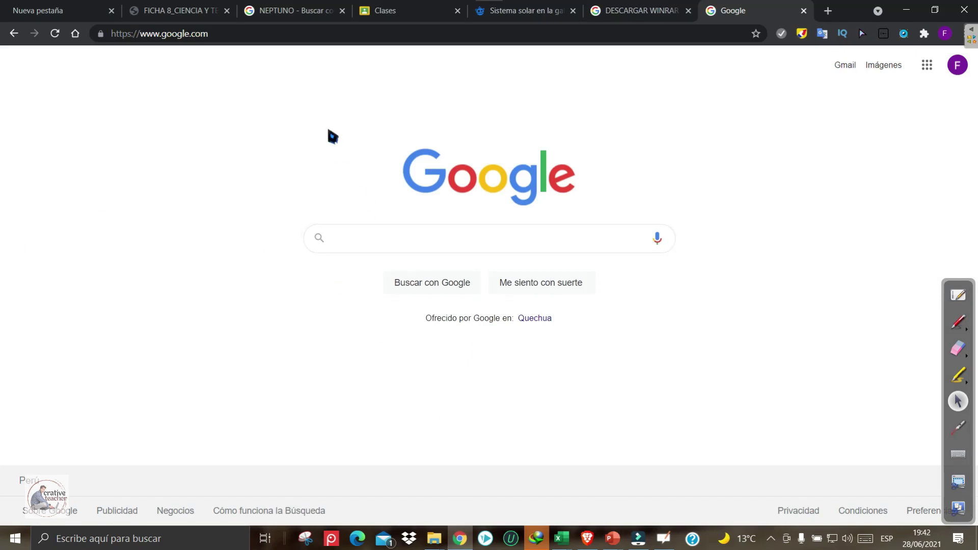
{"action": "type", "text": "MERCURIO "}
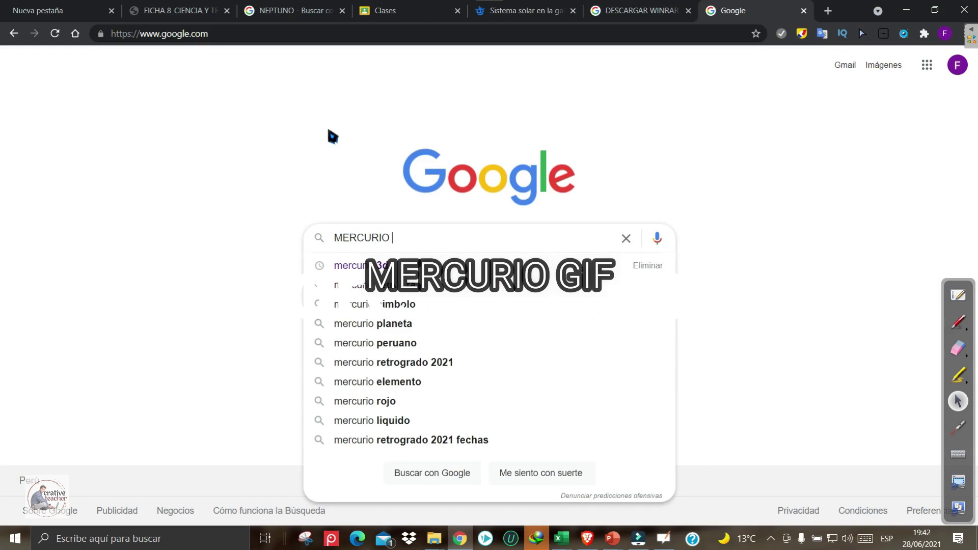
{"action": "type", "text": "GIF"}
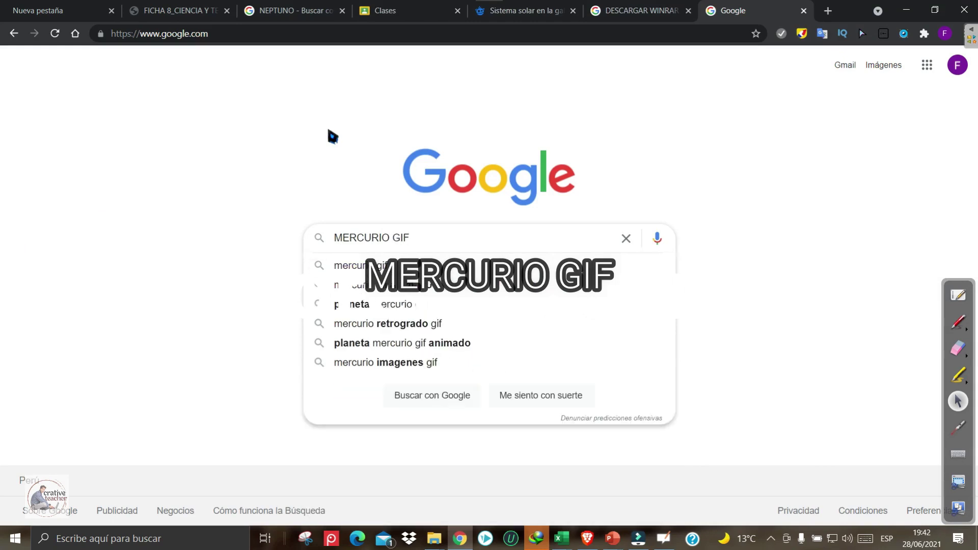
{"action": "key", "text": "Return"}
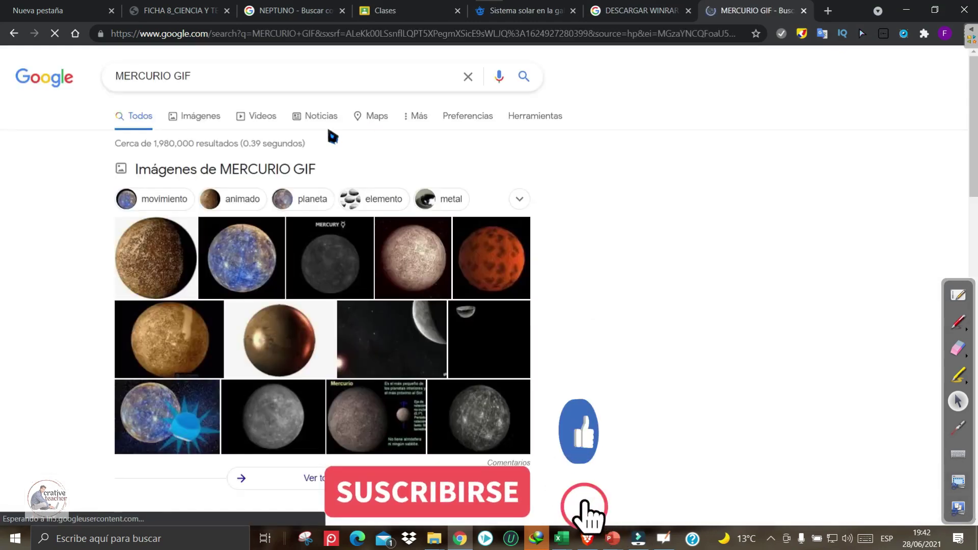
{"action": "left_click", "coordinate": [958, 321]}
{"action": "mouse_move", "coordinate": [197, 104]}
{"action": "left_mouse_down"}
{"action": "mouse_move", "coordinate": [222, 109]}
{"action": "mouse_move", "coordinate": [187, 130]}
{"action": "left_mouse_up"}
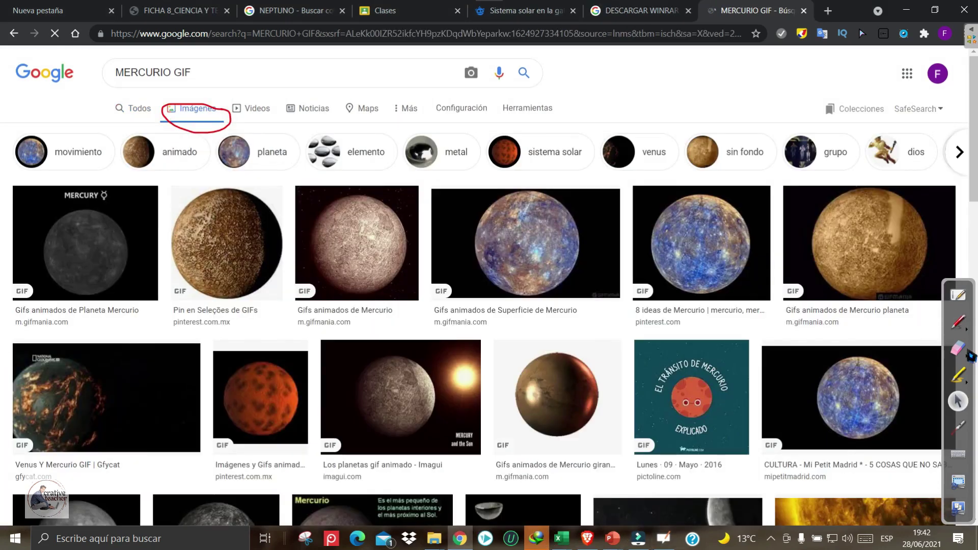
{"action": "left_click_drag", "start_coordinate": [169, 75], "coordinate": [190, 78]}
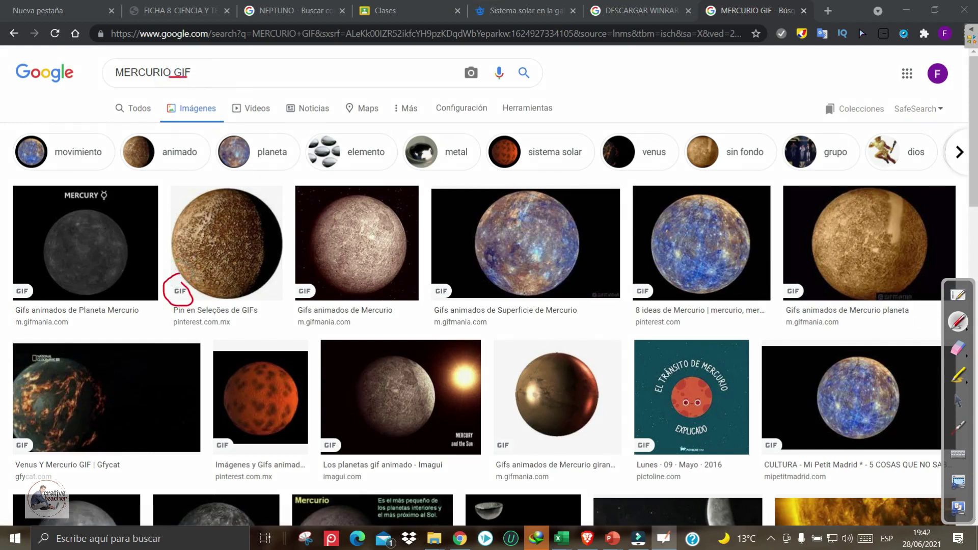
{"action": "left_click_drag", "start_coordinate": [319, 295], "coordinate": [324, 301]}
{"action": "left_click_drag", "start_coordinate": [439, 277], "coordinate": [457, 291]}
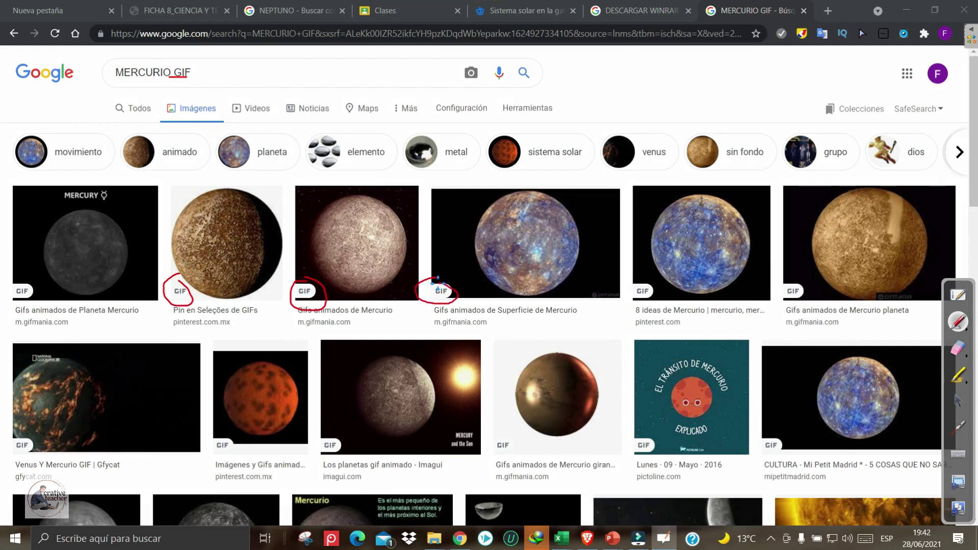
{"action": "left_click", "coordinate": [958, 401]}
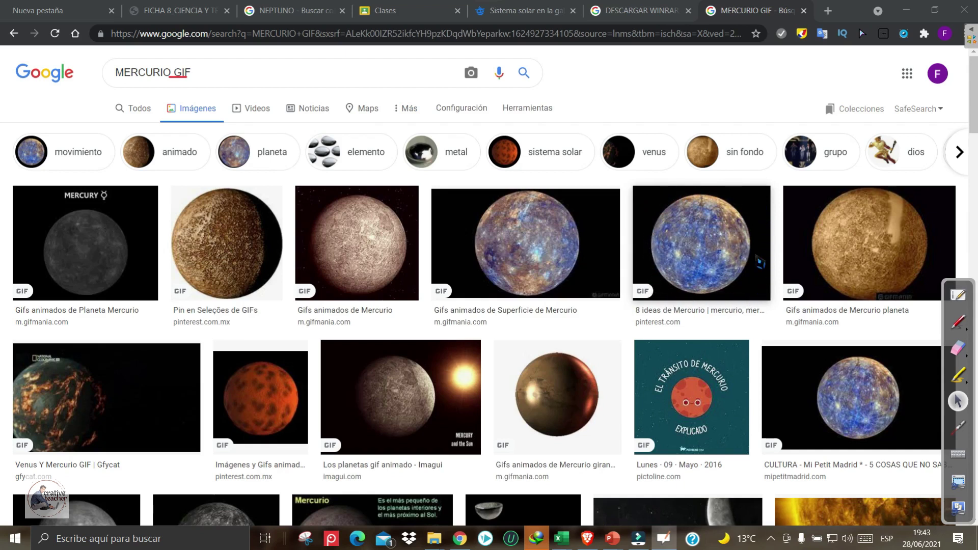
Copy a larger Mercury GIF from the Google Images preview and return to the presentation
{"action": "left_click", "coordinate": [764, 221]}
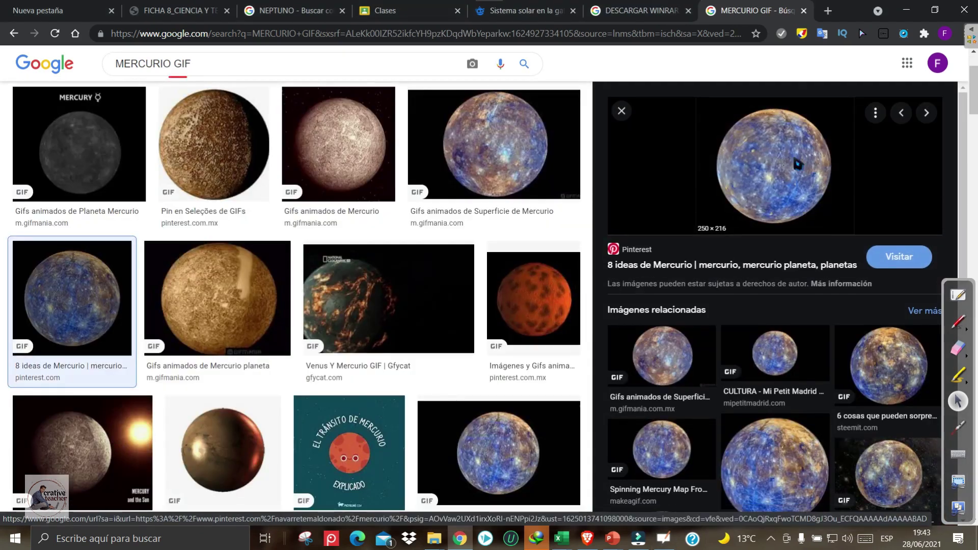
{"action": "scroll", "coordinate": [774, 300], "scroll_direction": "down", "scroll_amount": 4}
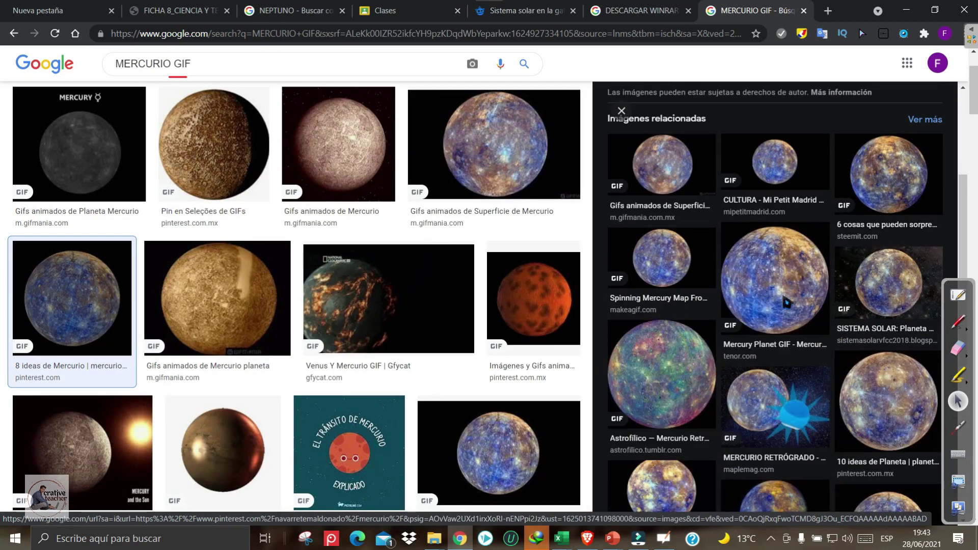
{"action": "scroll", "coordinate": [784, 255], "scroll_direction": "up", "scroll_amount": 4}
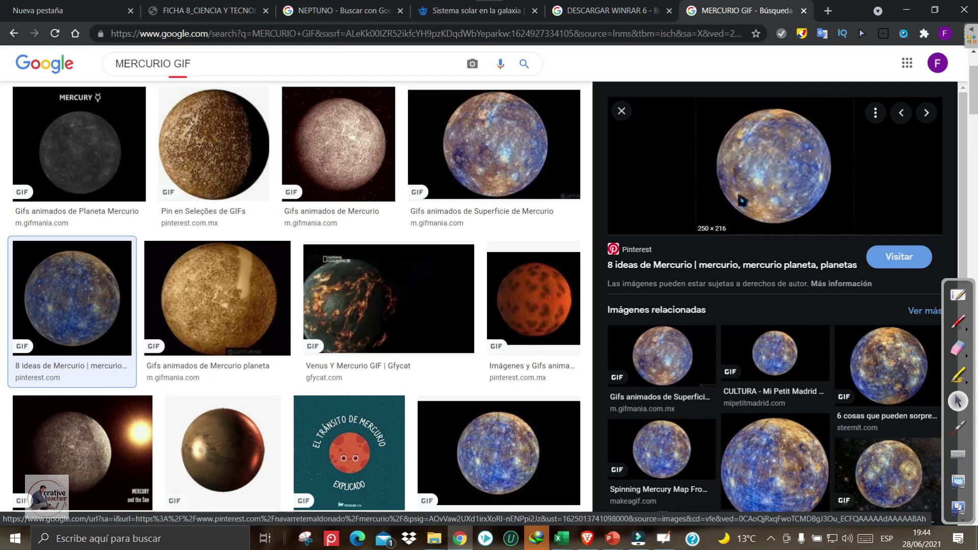
{"action": "scroll", "coordinate": [779, 349], "scroll_direction": "down", "scroll_amount": 2}
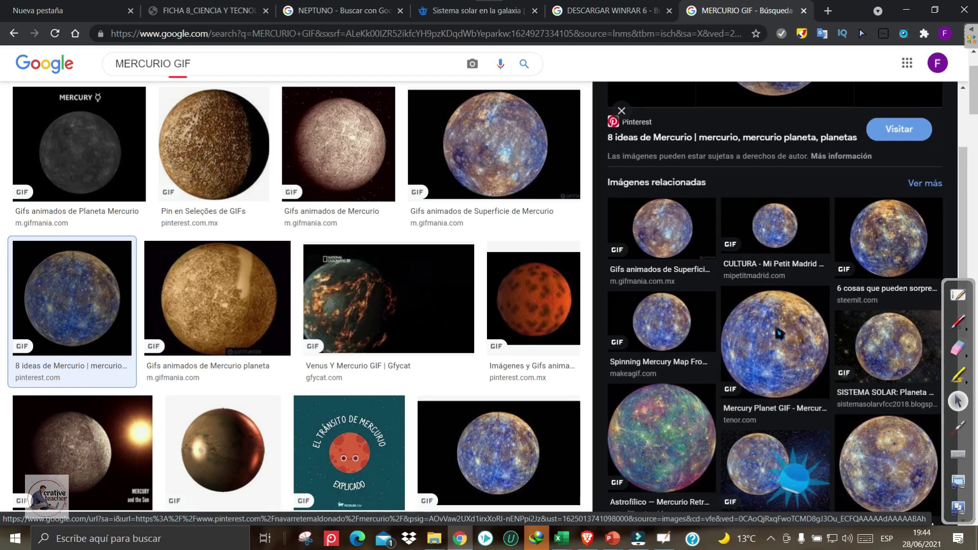
{"action": "left_click", "coordinate": [733, 385]}
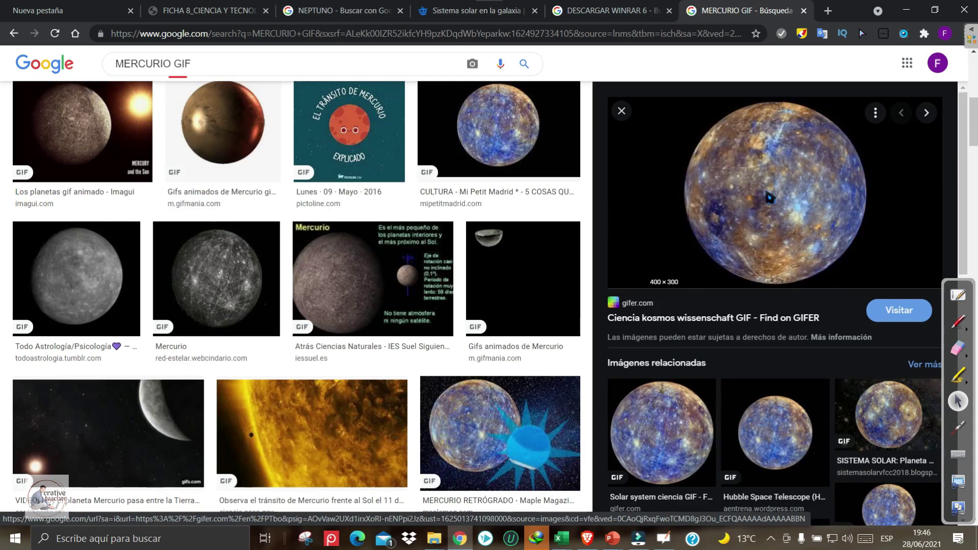
{"action": "right_click", "coordinate": [770, 174]}
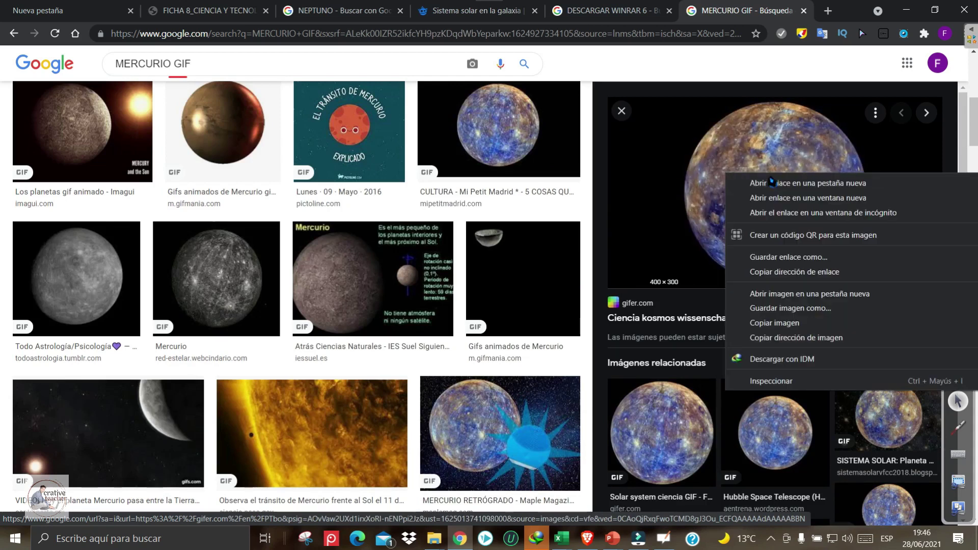
{"action": "left_click", "coordinate": [774, 323]}
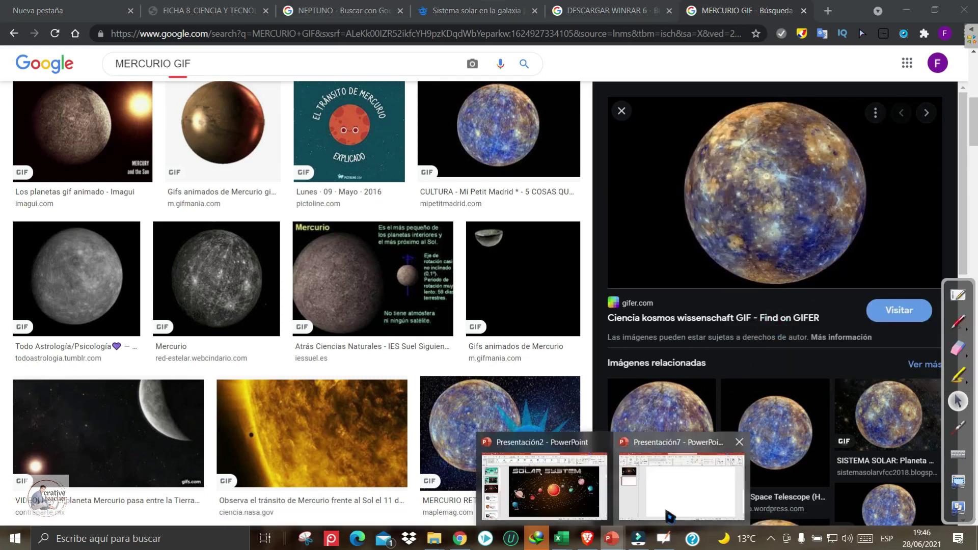
{"action": "mouse_move", "coordinate": [611, 537]}
{"action": "left_click", "coordinate": [668, 517]}
{"action": "left_click", "coordinate": [76, 147]}
Paste the Mercury GIF onto slide 2, moved to the left and enlarged
{"action": "left_click", "coordinate": [89, 212]}
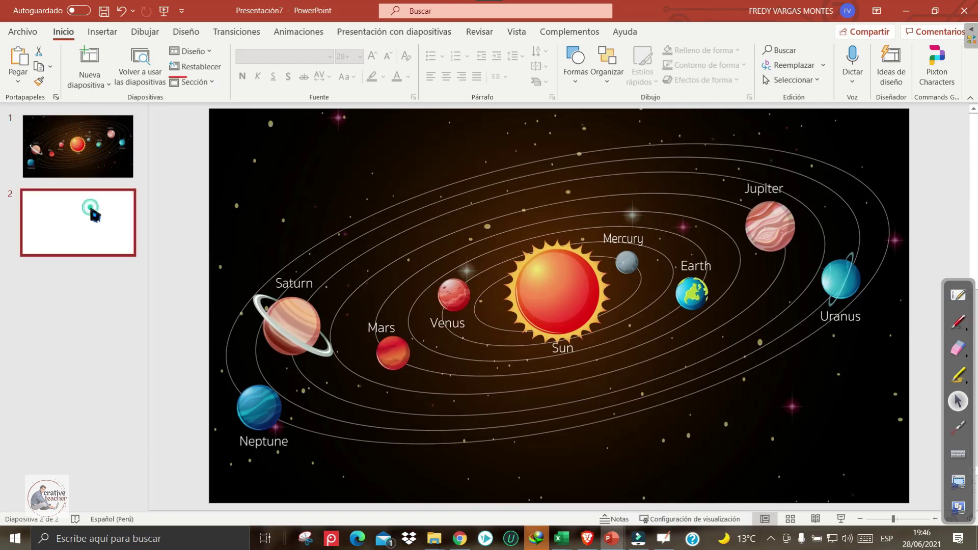
{"action": "key", "text": "ctrl+v"}
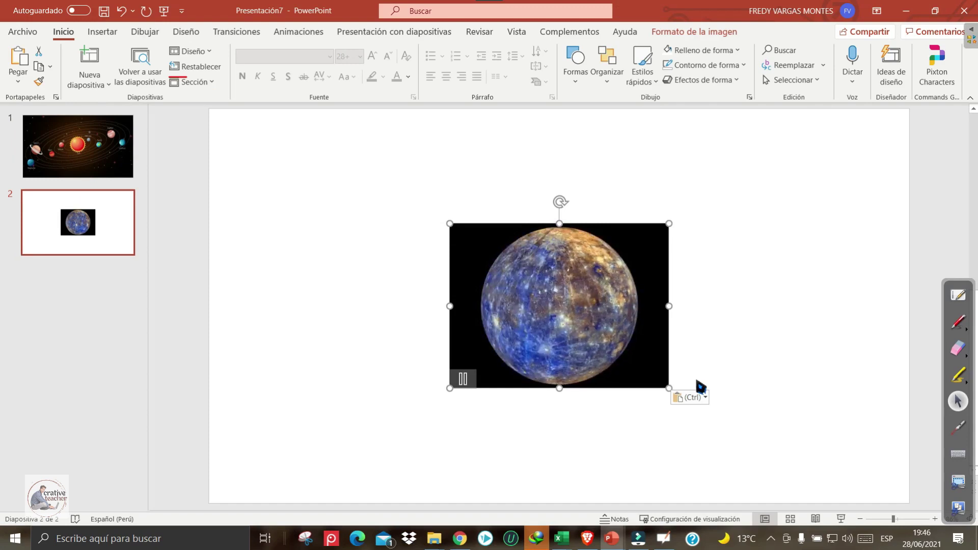
{"action": "left_click_drag", "start_coordinate": [592, 310], "coordinate": [383, 324]}
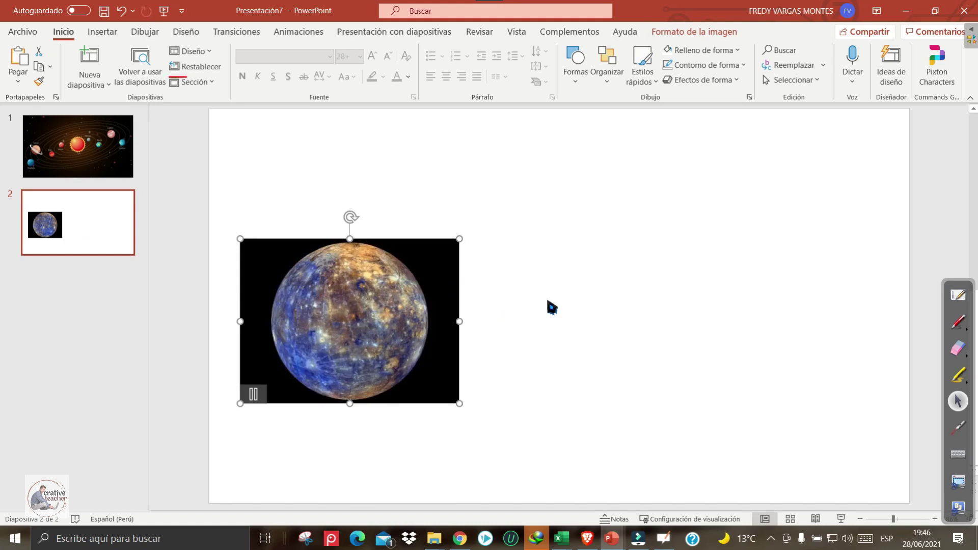
{"action": "left_click_drag", "start_coordinate": [459, 239], "coordinate": [492, 214]}
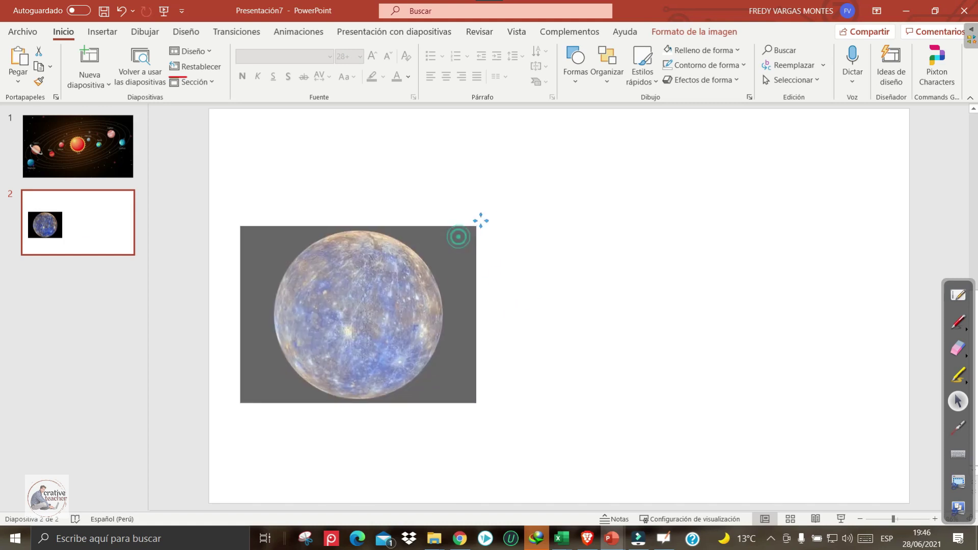
{"action": "left_click", "coordinate": [565, 239]}
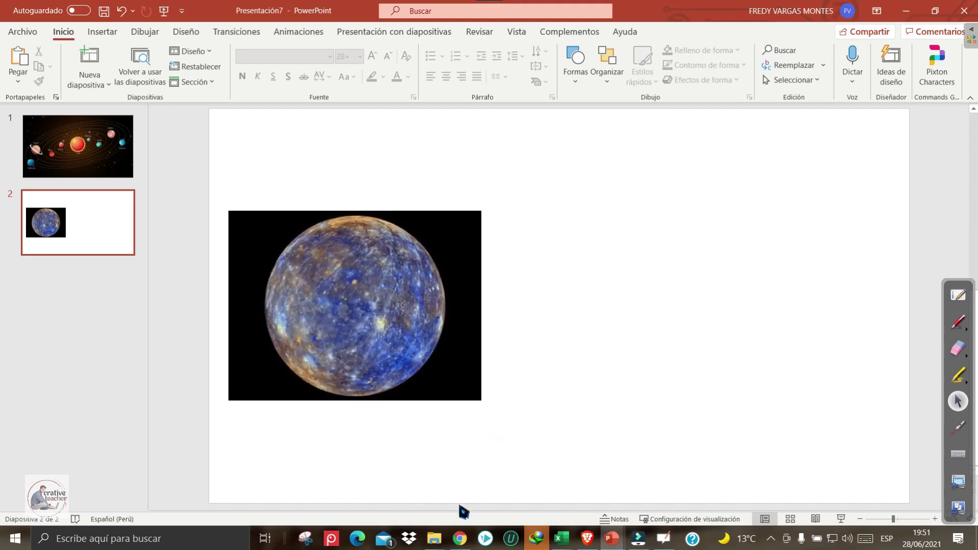
Copy Mercury's Wikipedia summary and temperature figures from the MERCURIO search results
{"action": "left_click", "coordinate": [463, 540]}
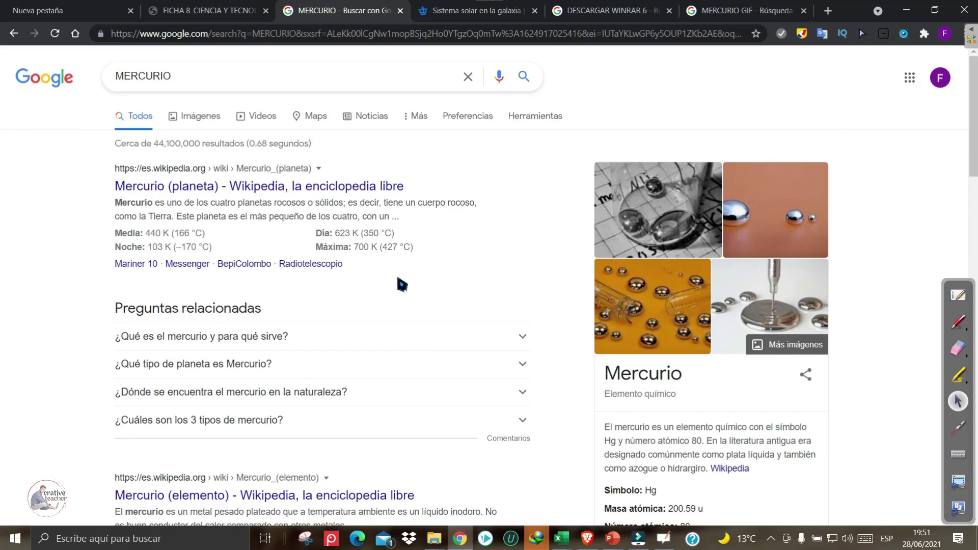
{"action": "left_click_drag", "start_coordinate": [422, 262], "coordinate": [113, 204]}
{"action": "key", "text": "ctrl+c"}
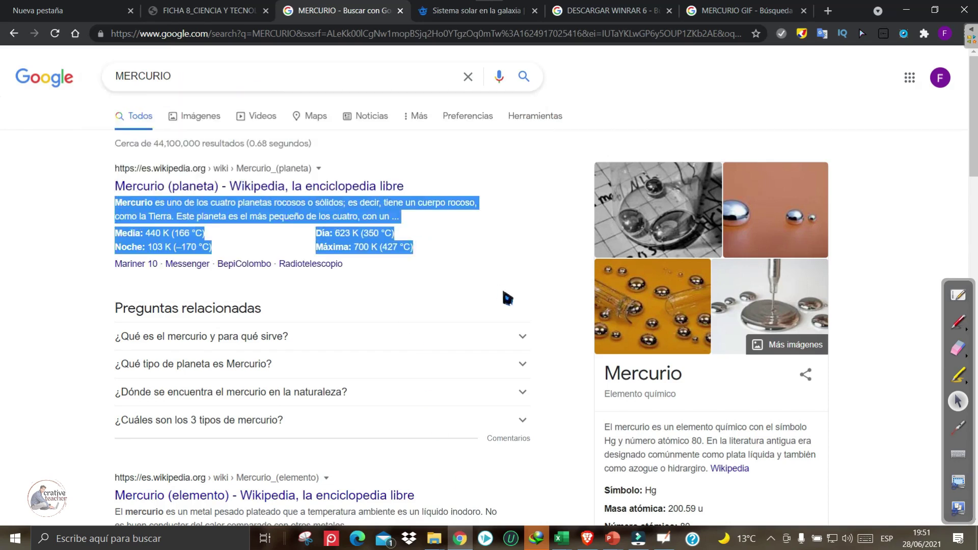
{"action": "key", "text": "alt+Tab"}
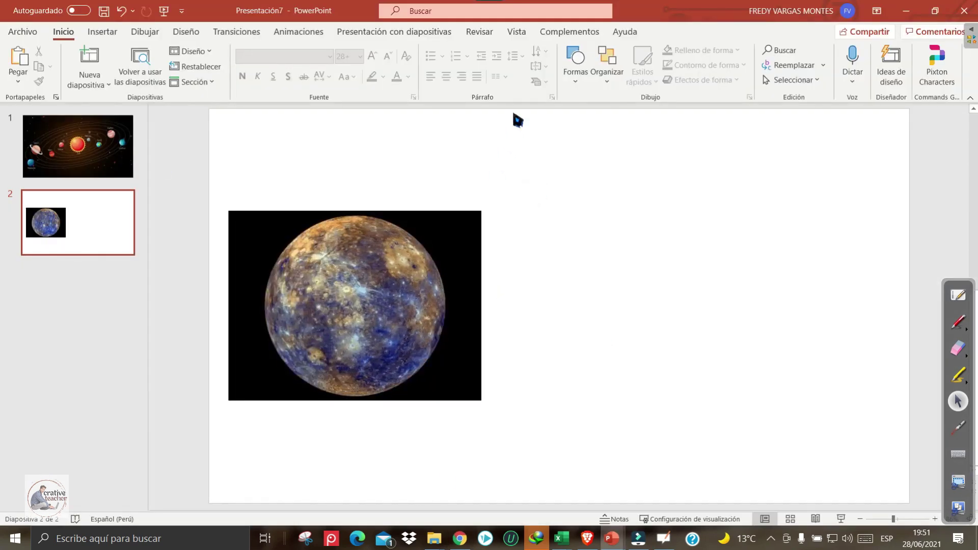
Add a text box right of the image holding the pasted Mercury summary at 32 pt
{"action": "left_click", "coordinate": [102, 32]}
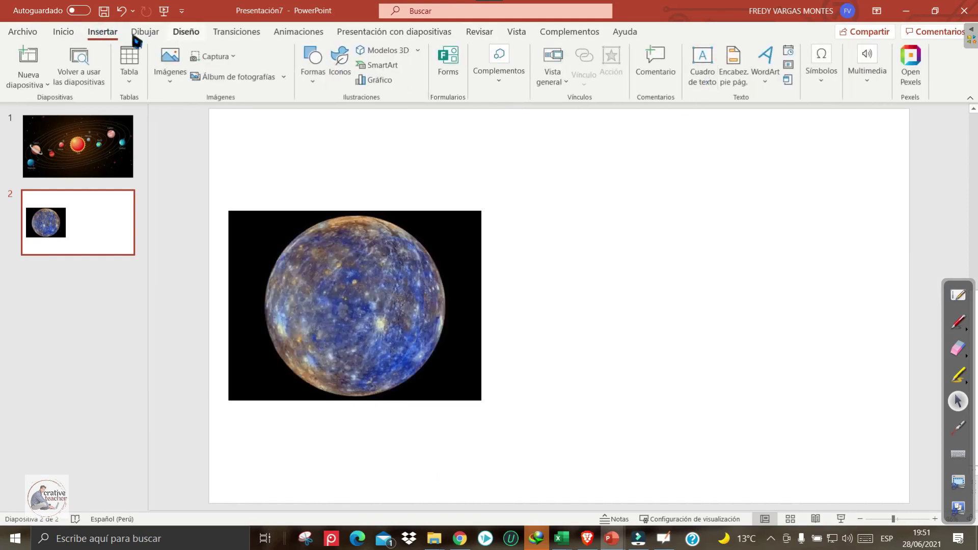
{"action": "left_click", "coordinate": [700, 82]}
{"action": "left_click_drag", "start_coordinate": [526, 167], "coordinate": [840, 447]}
{"action": "key", "text": "ctrl+v"}
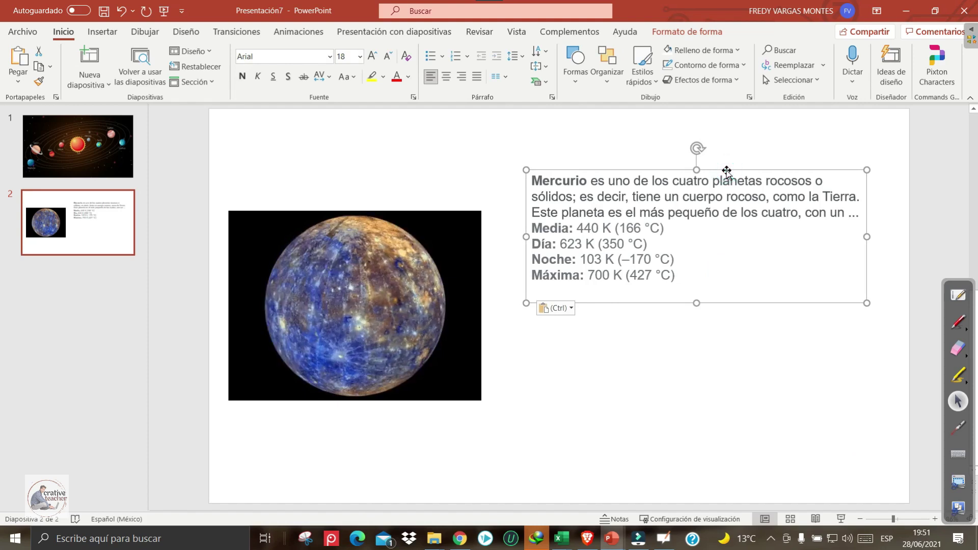
{"action": "left_click", "coordinate": [374, 57]}
{"action": "left_click", "coordinate": [373, 58]}
{"action": "left_click", "coordinate": [373, 58]}
{"action": "left_click", "coordinate": [374, 57]}
{"action": "key", "text": "Escape"}
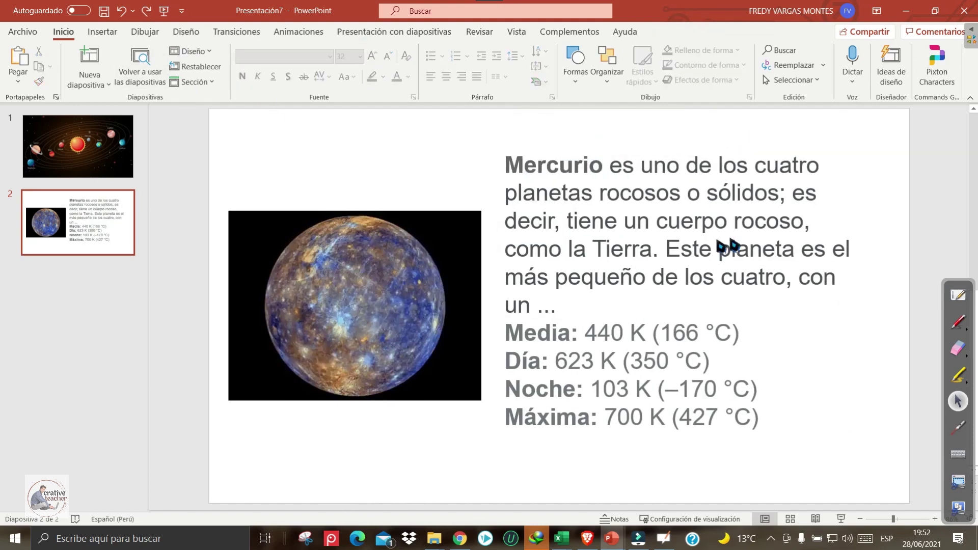
Make 'Mercurio' and the description bold blue and the temperature labels red
{"action": "left_click_drag", "start_coordinate": [603, 176], "coordinate": [503, 174]}
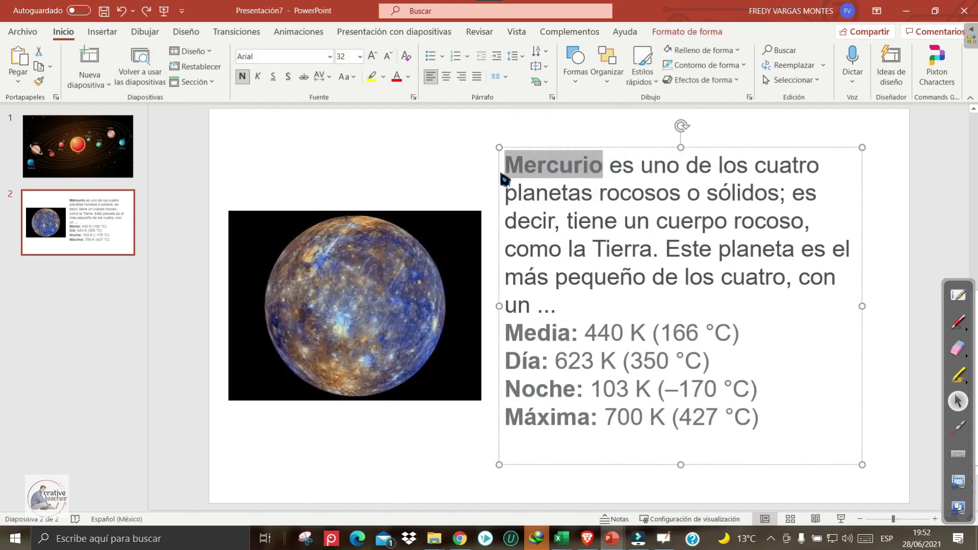
{"action": "left_click", "coordinate": [408, 77]}
{"action": "left_click", "coordinate": [461, 197]}
{"action": "key", "text": "ctrl+n"}
{"action": "left_click_drag", "start_coordinate": [505, 344], "coordinate": [570, 344]}
{"action": "left_click", "coordinate": [396, 77]}
{"action": "left_click_drag", "start_coordinate": [505, 372], "coordinate": [541, 372]}
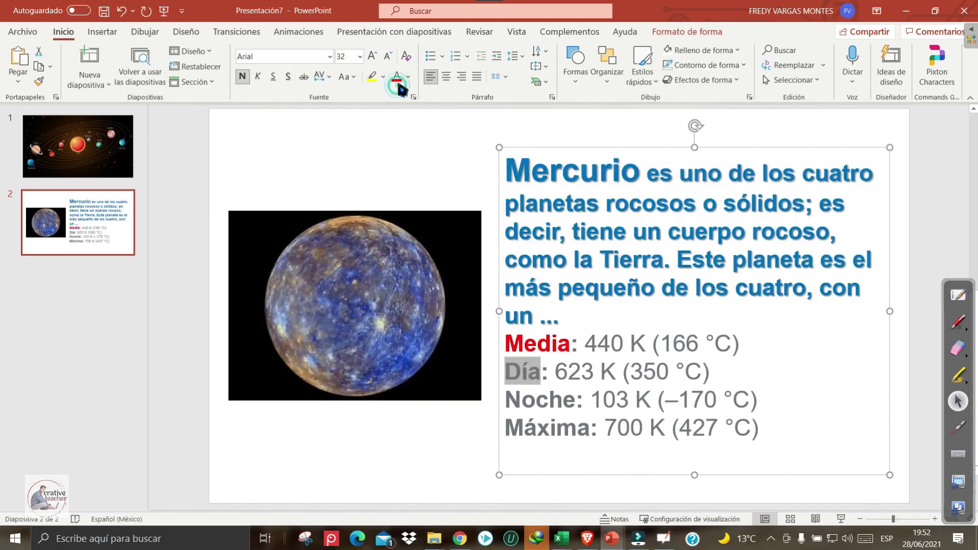
{"action": "left_click_drag", "start_coordinate": [589, 428], "coordinate": [504, 427]}
{"action": "left_click", "coordinate": [396, 77]}
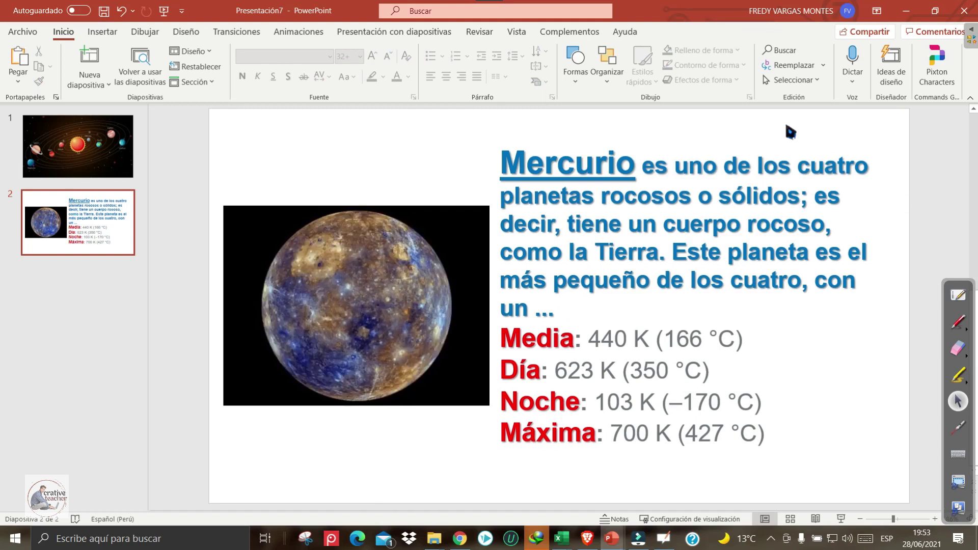
{"action": "left_click", "coordinate": [91, 230]}
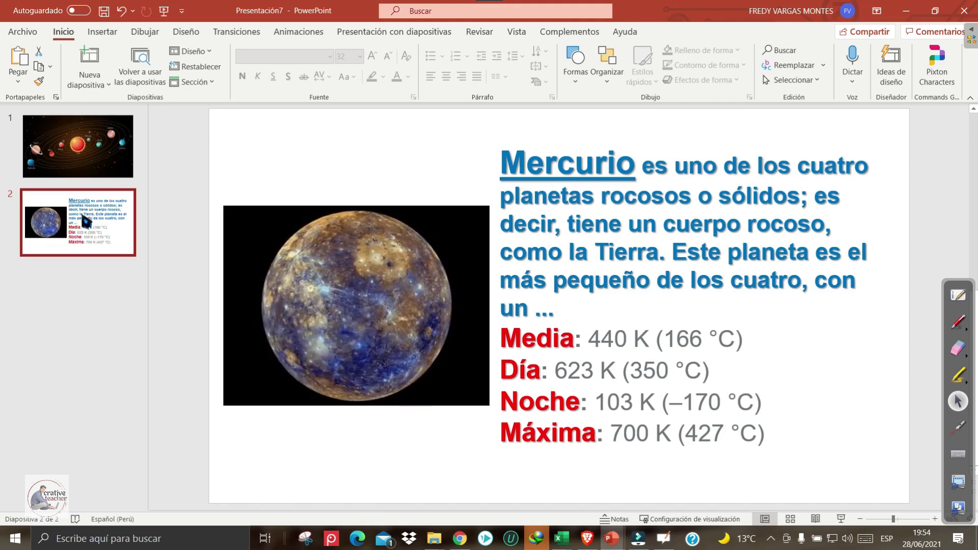
Duplicate the Mercury slide as slide 3, then return to the cover slide
{"action": "right_click", "coordinate": [83, 216]}
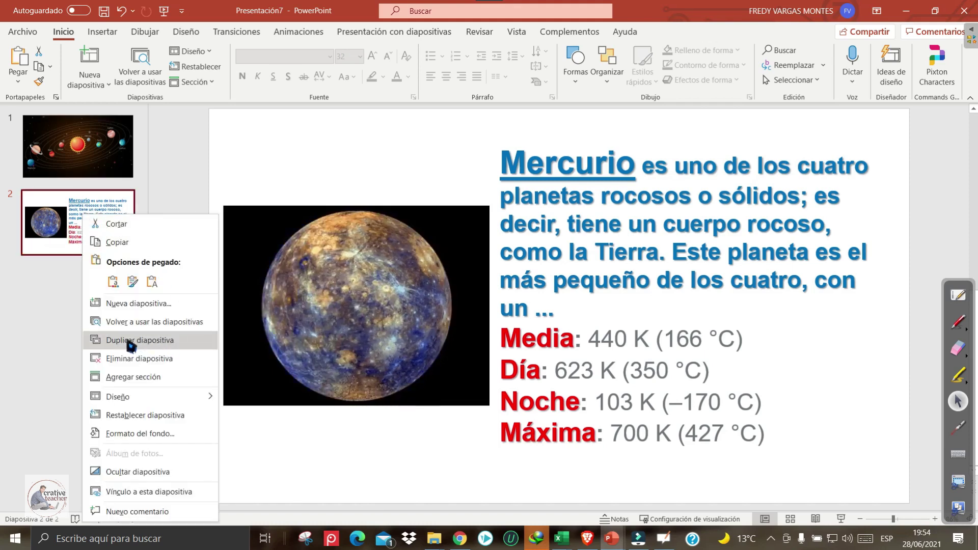
{"action": "left_click", "coordinate": [139, 342]}
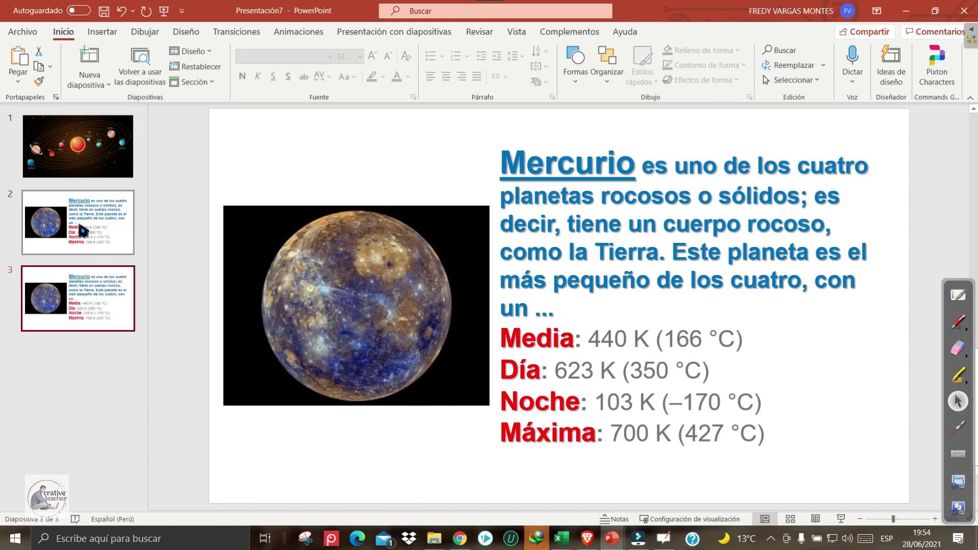
{"action": "left_click", "coordinate": [83, 229]}
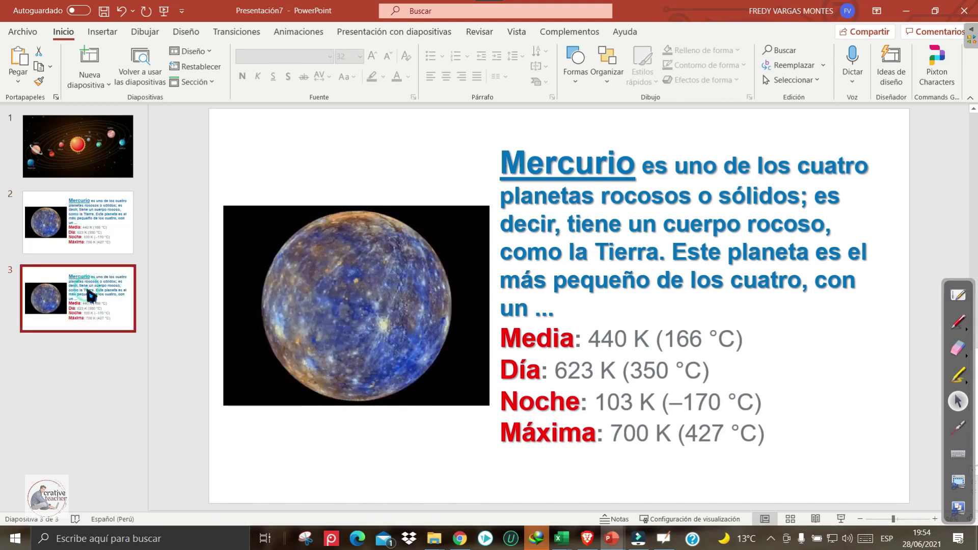
{"action": "key", "text": "Up"}
{"action": "key", "text": "Up"}
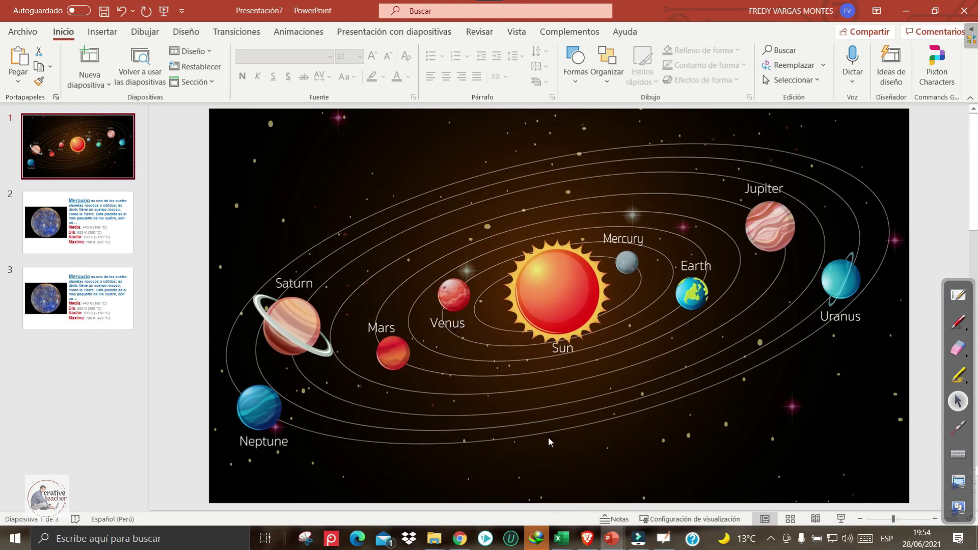
Change the Google Images search from MERCURIO GIF to 'VENUS GIF'
{"action": "left_click", "coordinate": [461, 539]}
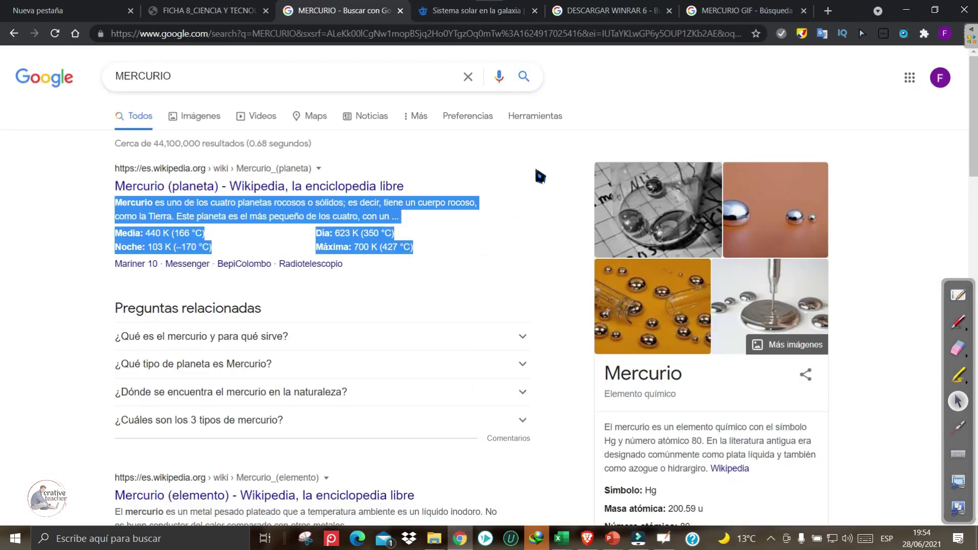
{"action": "key", "text": "ctrl+9"}
{"action": "left_click_drag", "start_coordinate": [175, 80], "coordinate": [190, 81]}
{"action": "key", "text": "Escape"}
{"action": "left_click_drag", "start_coordinate": [164, 73], "coordinate": [116, 73]}
{"action": "type", "text": "VENUS GIF"}
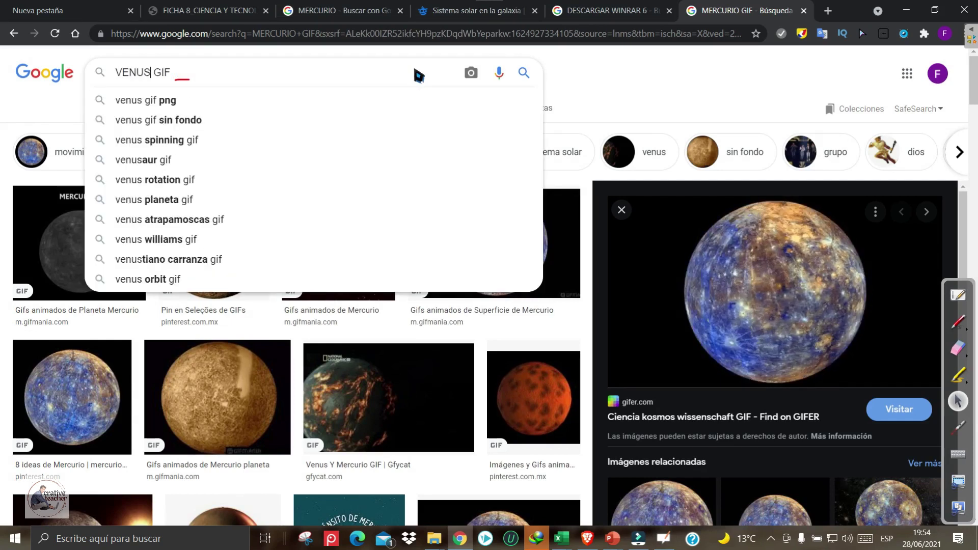
{"action": "key", "text": "Return"}
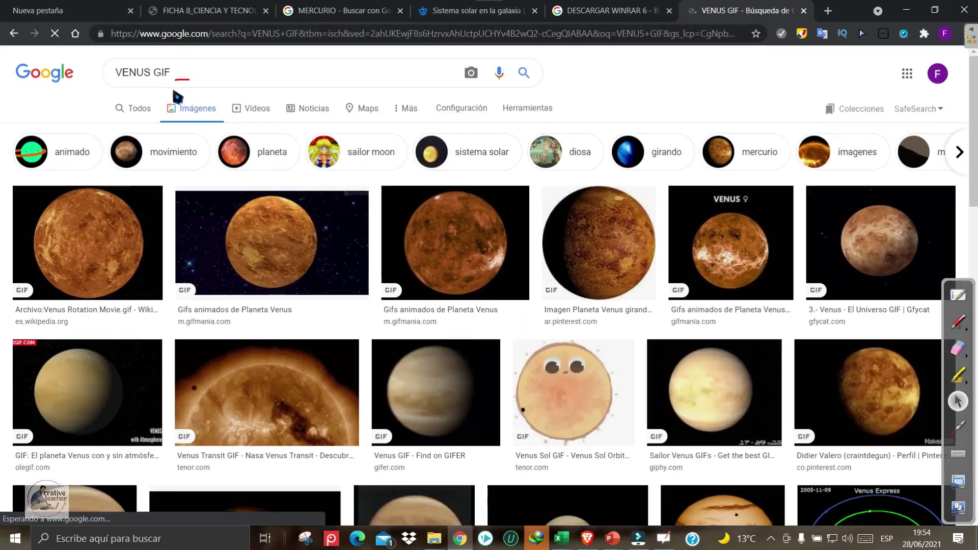
{"action": "left_click", "coordinate": [958, 321]}
{"action": "left_click_drag", "start_coordinate": [532, 277], "coordinate": [552, 274]}
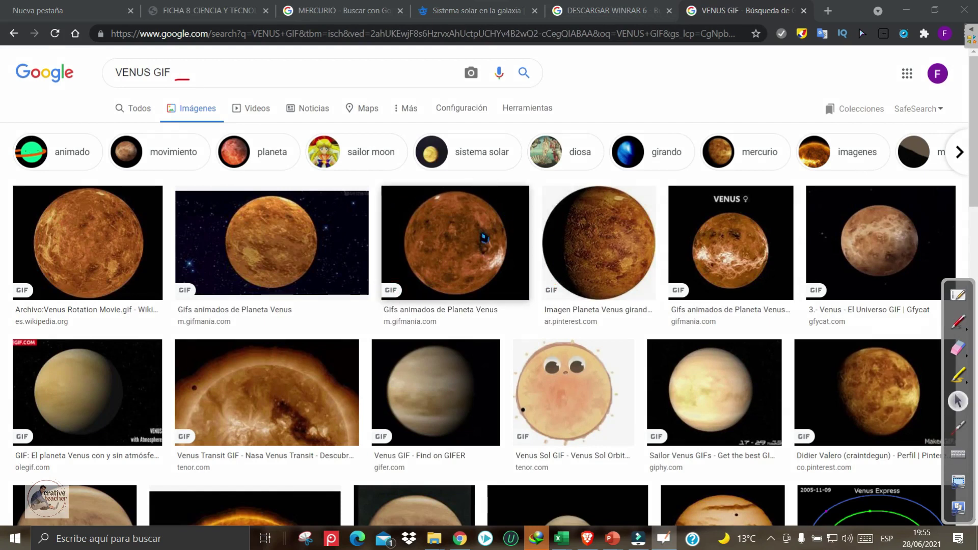
Copy the red Venus GIF from Novocom.top and return to slide 3 of Presentación7
{"action": "left_click", "coordinate": [484, 237]}
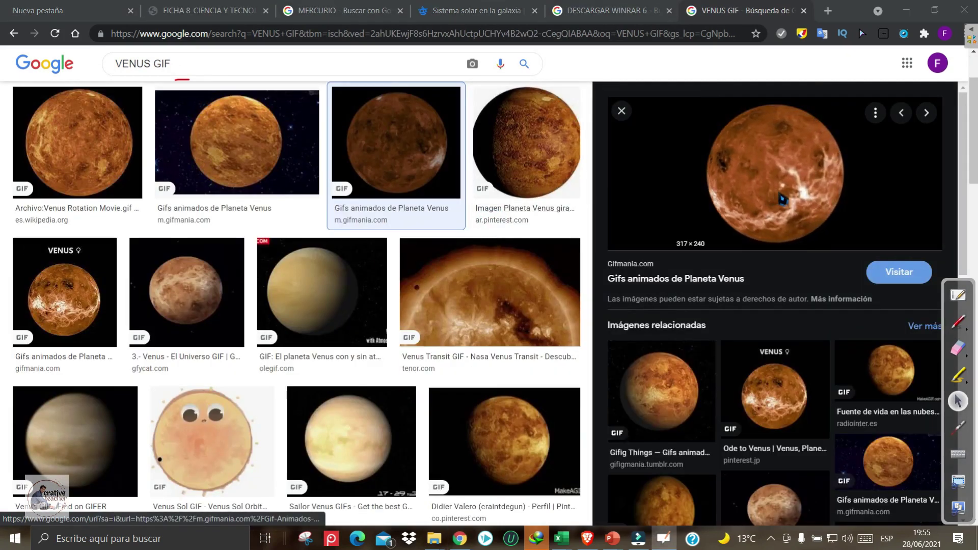
{"action": "scroll", "coordinate": [733, 383], "scroll_direction": "down", "scroll_amount": 3}
{"action": "scroll", "coordinate": [733, 383], "scroll_direction": "down", "scroll_amount": 2}
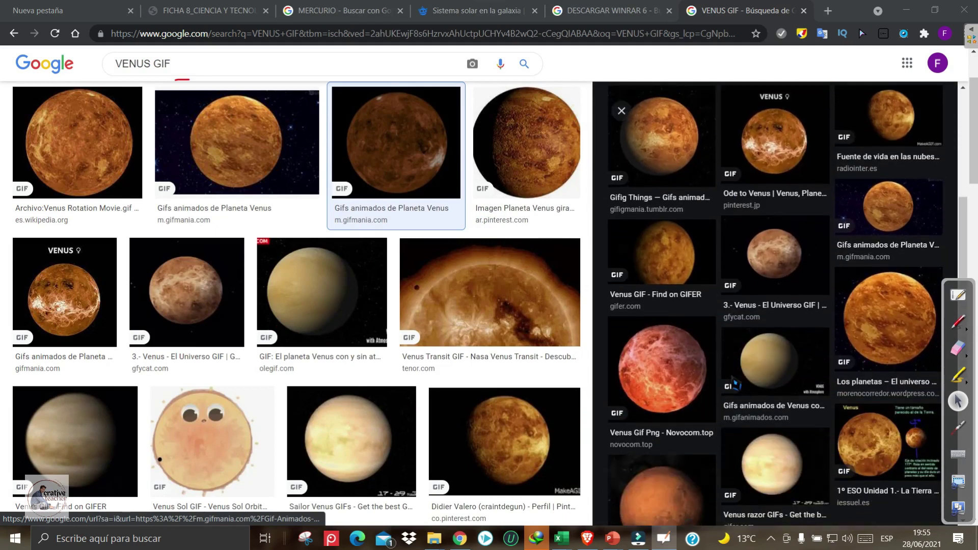
{"action": "left_click", "coordinate": [957, 322]}
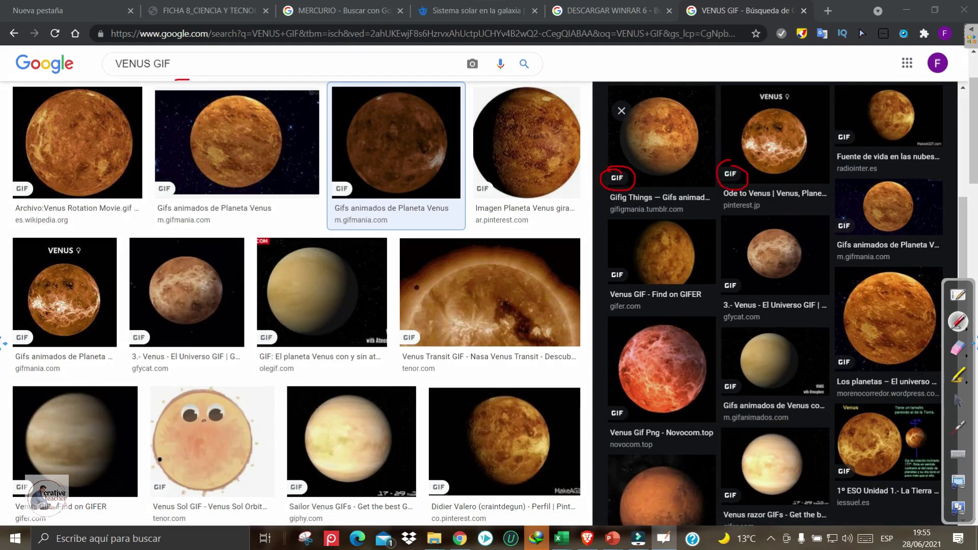
{"action": "left_click", "coordinate": [676, 355]}
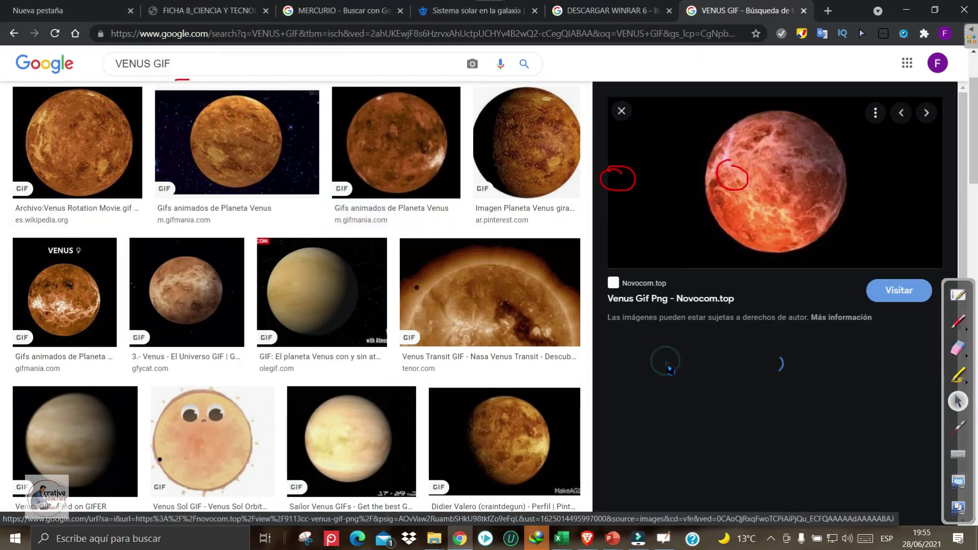
{"action": "right_click", "coordinate": [781, 175]}
{"action": "left_click", "coordinate": [797, 320]}
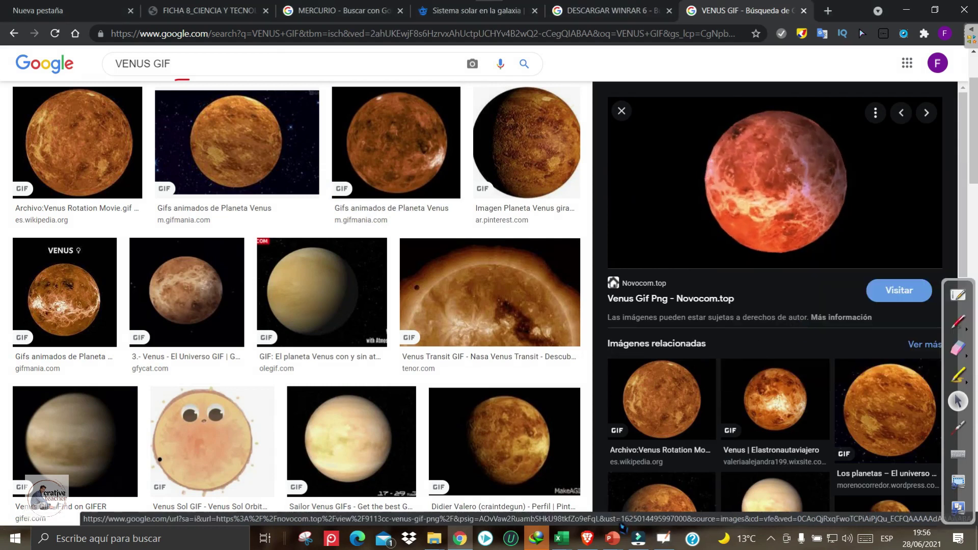
{"action": "left_click", "coordinate": [610, 539]}
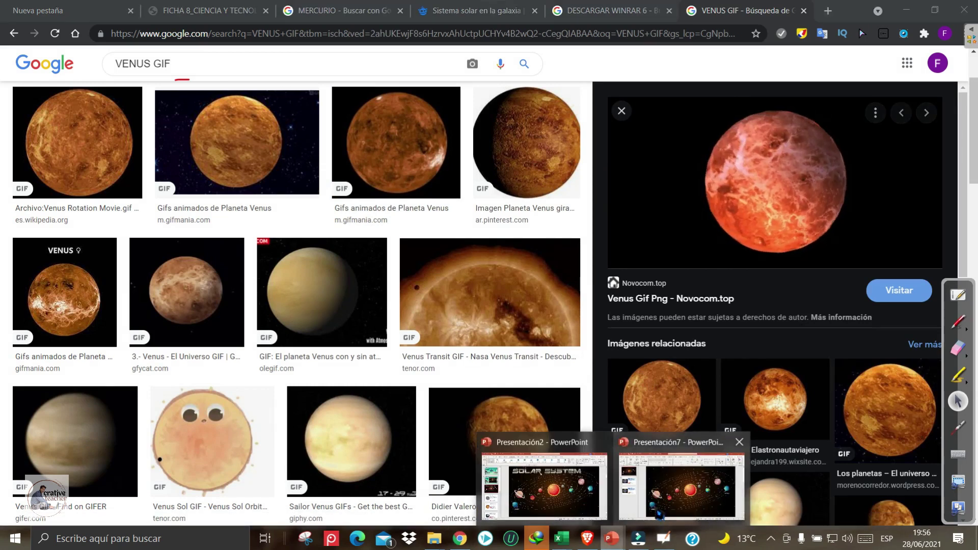
{"action": "left_click", "coordinate": [681, 486]}
{"action": "left_click", "coordinate": [84, 282]}
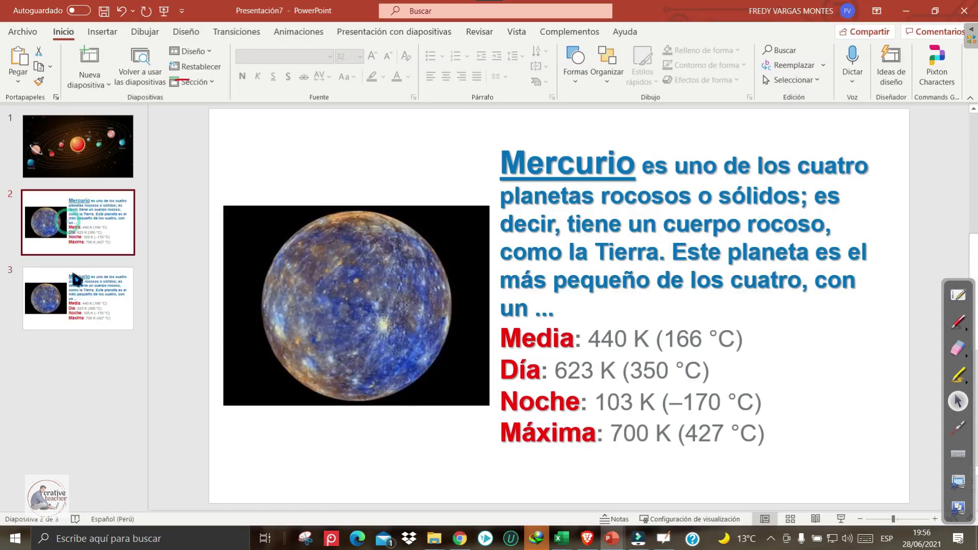
Replace slide 3's Mercury picture with the red Venus GIF, moved left and enlarged
{"action": "left_click", "coordinate": [377, 236]}
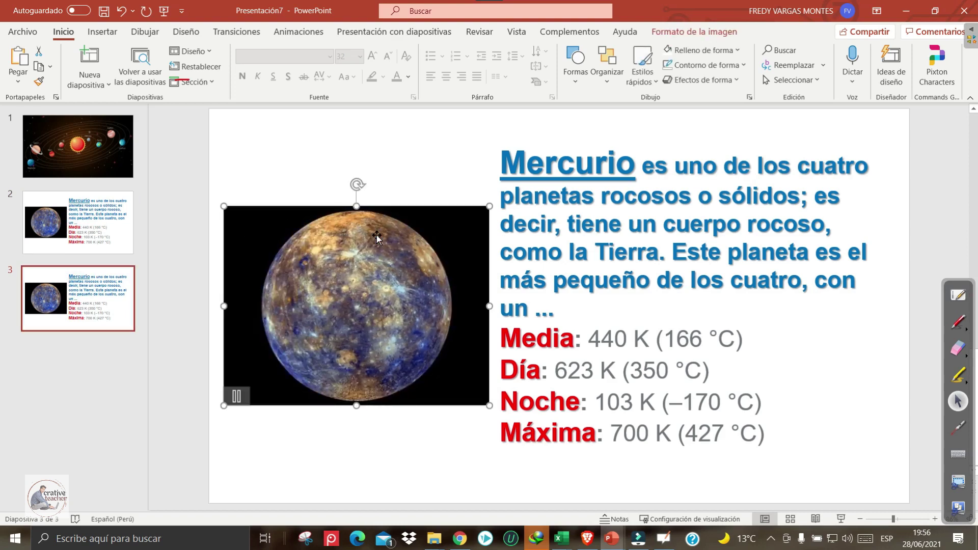
{"action": "key", "text": "Delete"}
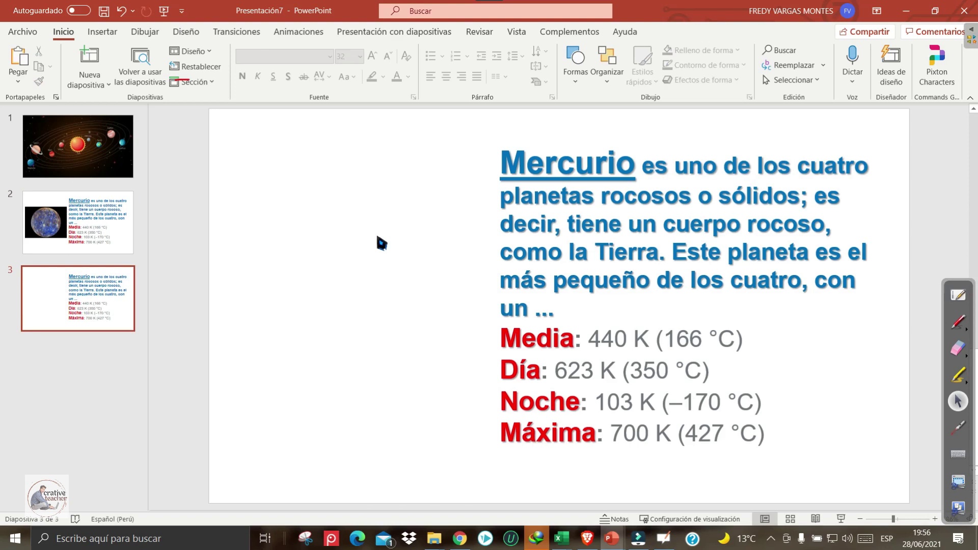
{"action": "key", "text": "ctrl+v"}
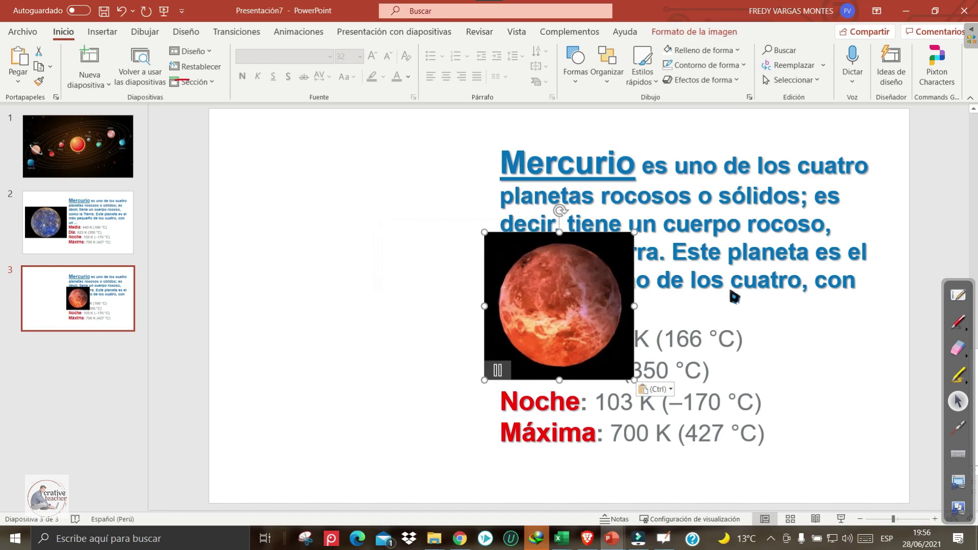
{"action": "left_click_drag", "start_coordinate": [596, 307], "coordinate": [348, 324]}
{"action": "mouse_move", "coordinate": [389, 248]}
{"action": "left_mouse_down"}
{"action": "mouse_move", "coordinate": [445, 191]}
{"action": "mouse_move", "coordinate": [395, 253]}
{"action": "left_mouse_up"}
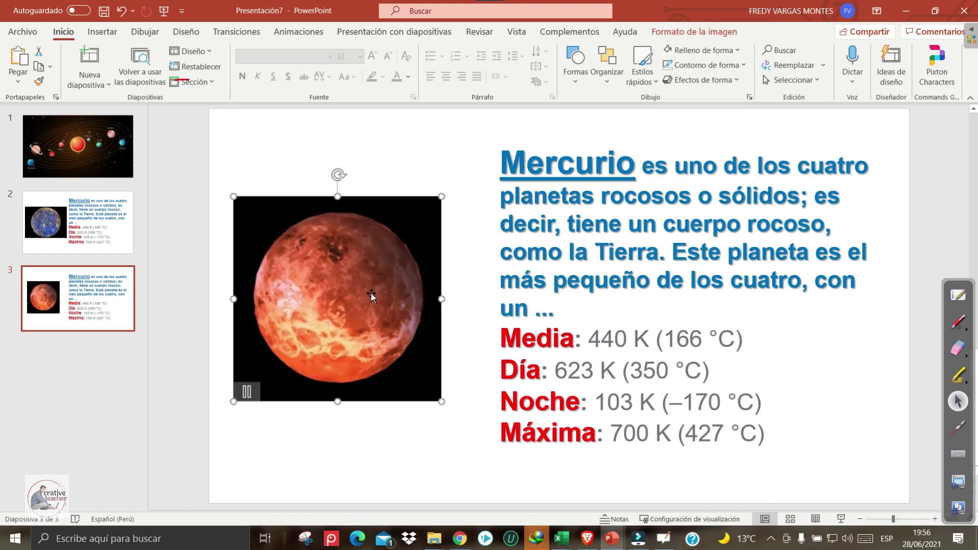
{"action": "left_click", "coordinate": [402, 166]}
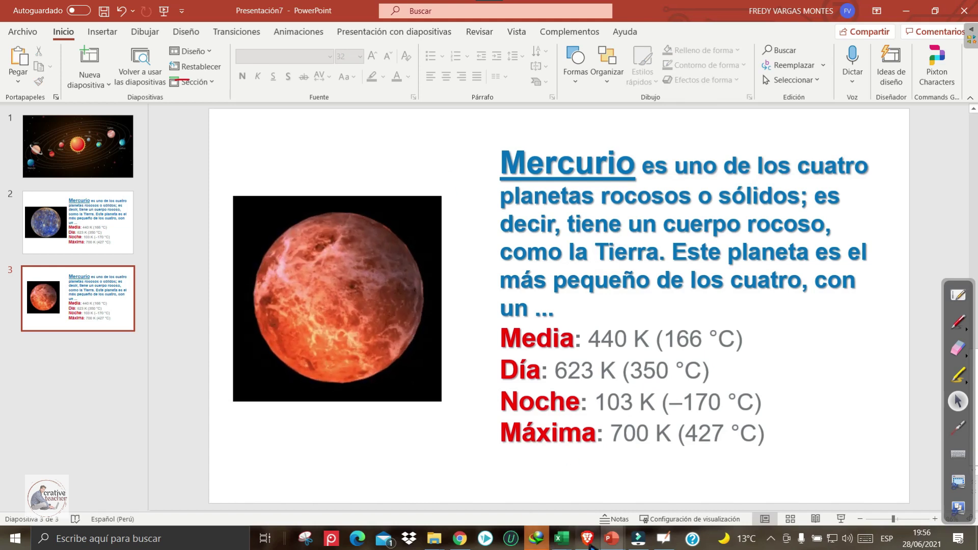
{"action": "left_click", "coordinate": [460, 538]}
{"action": "left_click", "coordinate": [189, 70]}
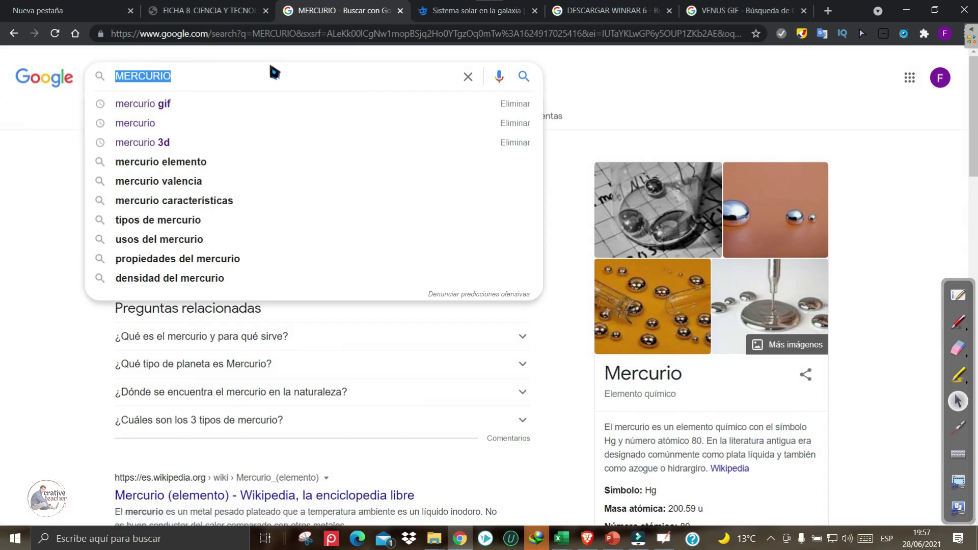
Search Google for 'VENUS' to get its Wikipedia summary, then return to Presentación7
{"action": "type", "text": "VENUS"}
{"action": "key", "text": "Return"}
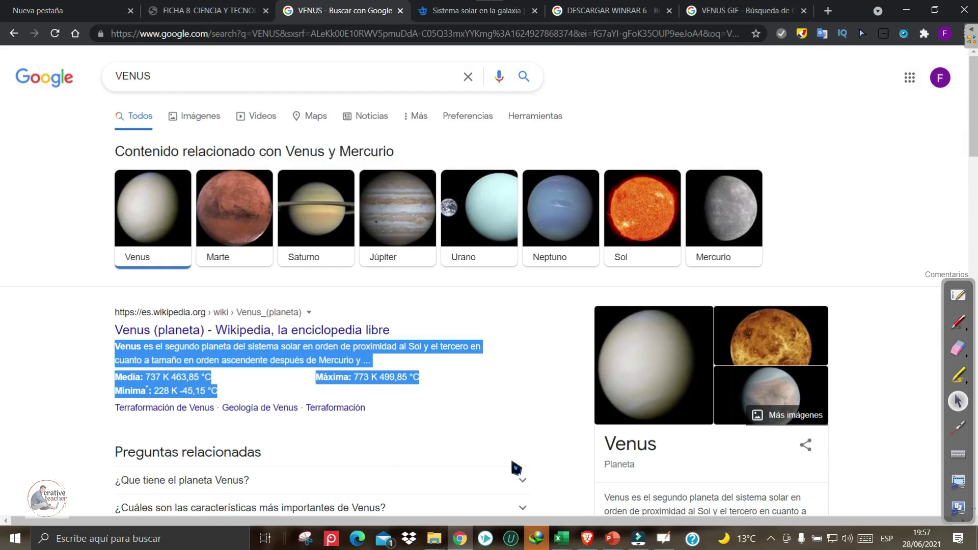
{"action": "left_click", "coordinate": [610, 535]}
{"action": "mouse_move", "coordinate": [680, 481]}
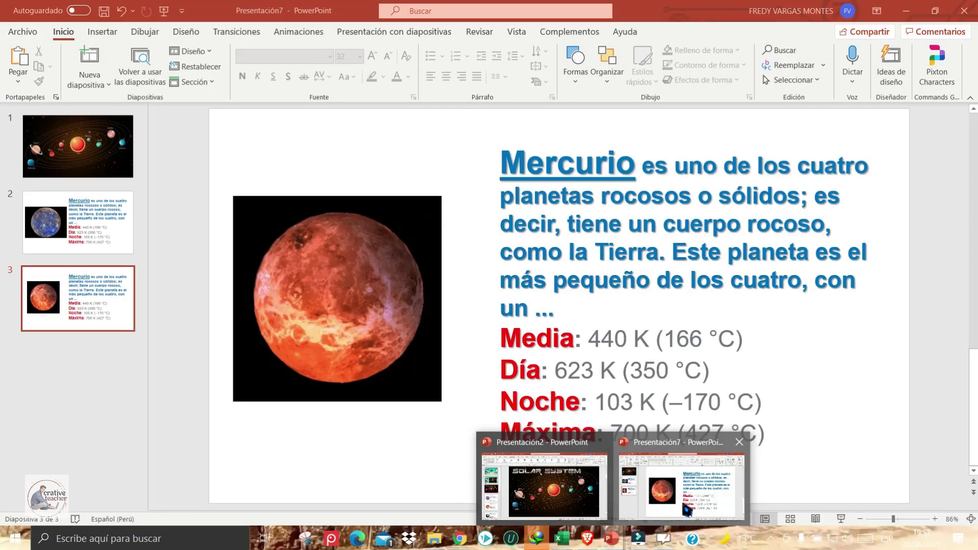
{"action": "left_click", "coordinate": [684, 504]}
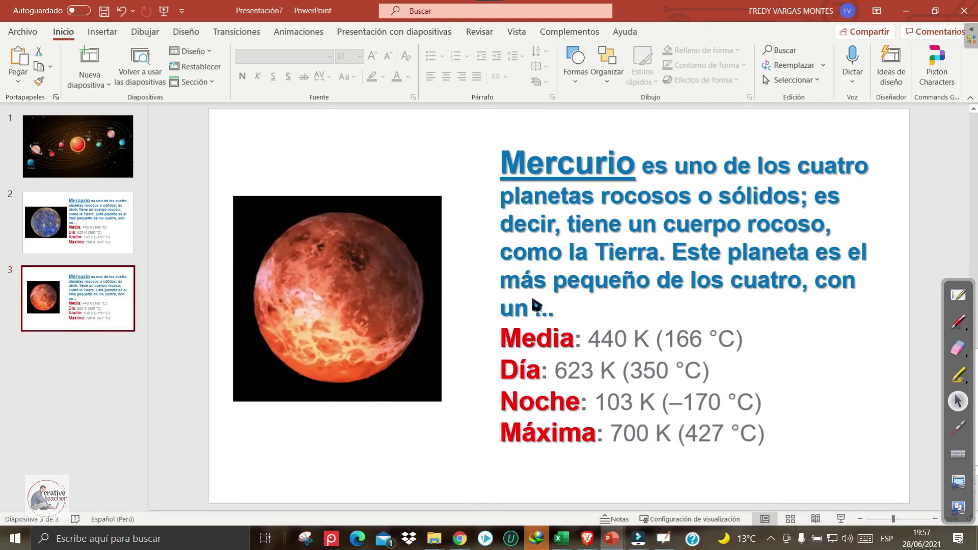
Paste the Venus description over slide 3's Mercurio text, formatted in Arial at 40 pt
{"action": "left_click", "coordinate": [528, 317]}
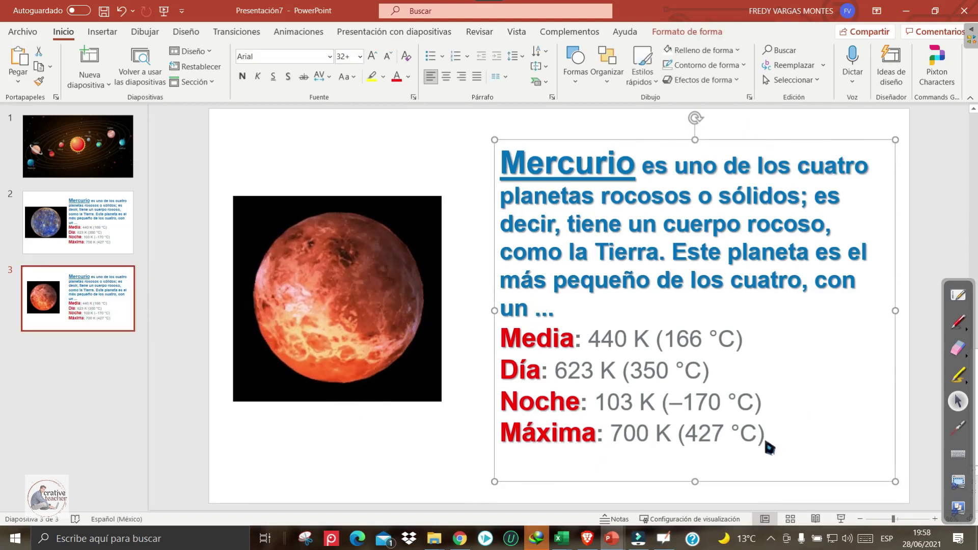
{"action": "left_click_drag", "start_coordinate": [770, 442], "coordinate": [501, 164]}
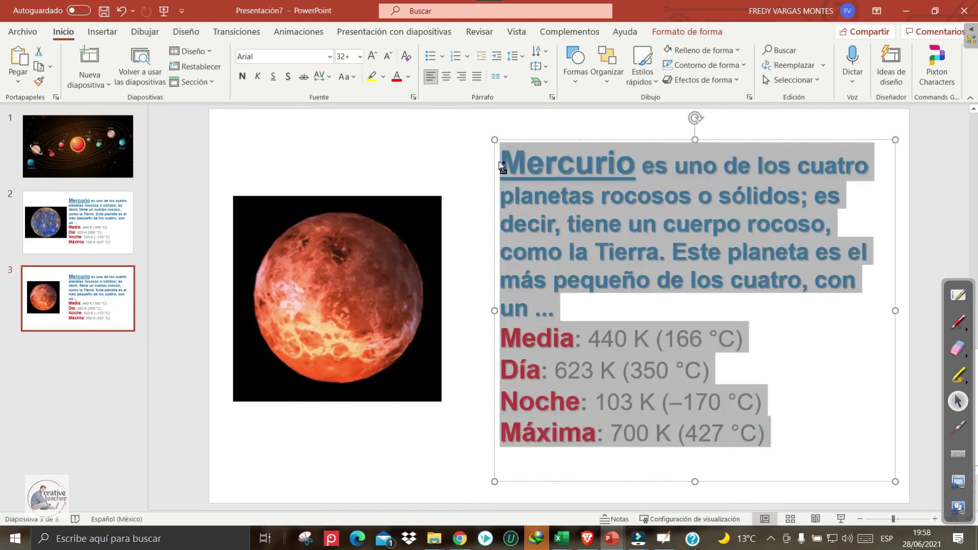
{"action": "key", "text": "ctrl+v"}
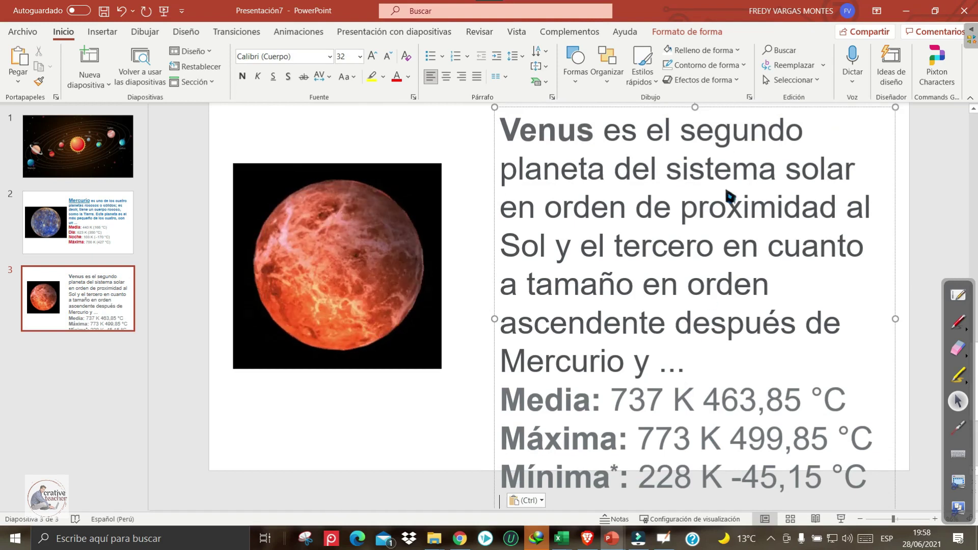
{"action": "left_click", "coordinate": [793, 110]}
{"action": "left_click", "coordinate": [387, 56]}
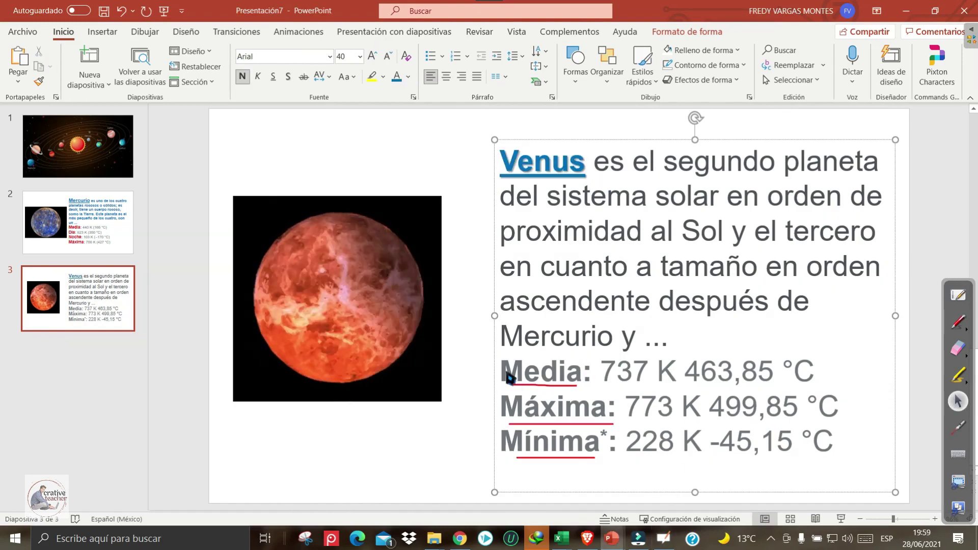
{"action": "left_click_drag", "start_coordinate": [600, 441], "coordinate": [586, 414]}
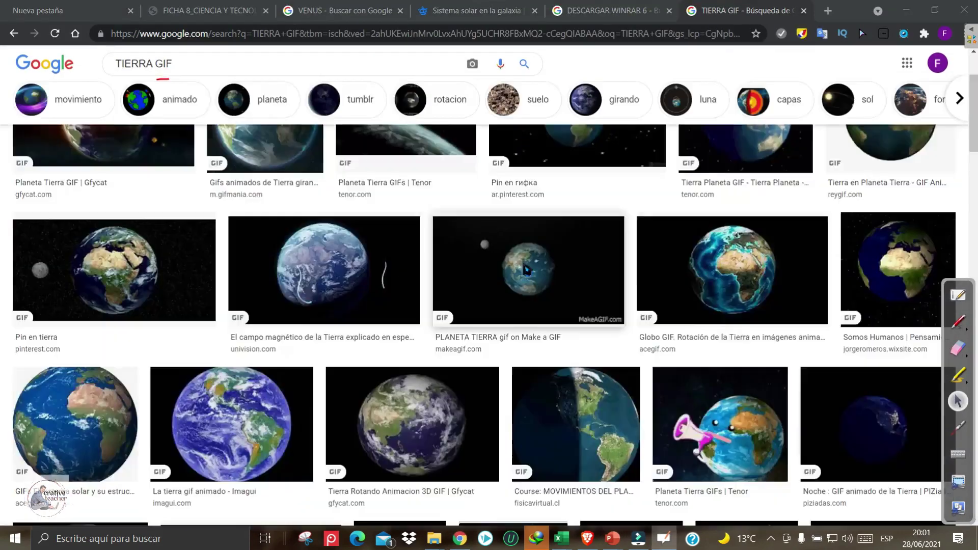
Preview another GIF result in the Google Images search
{"action": "left_click", "coordinate": [732, 270]}
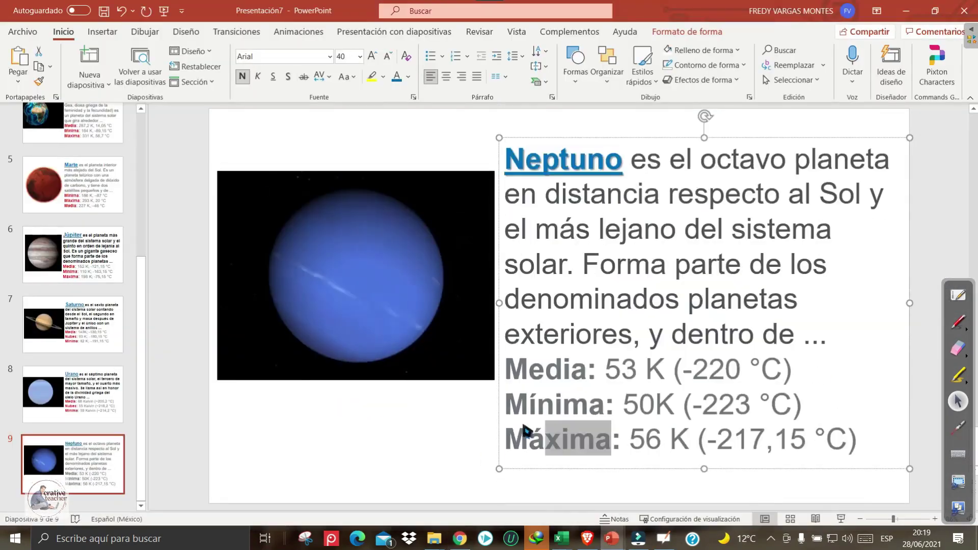
Browse back from La Tierra through Venus and slides 2–3 to the solar-system cover slide
{"action": "scroll", "coordinate": [76, 400], "scroll_direction": "up", "scroll_amount": 2}
{"action": "left_click", "coordinate": [74, 332]}
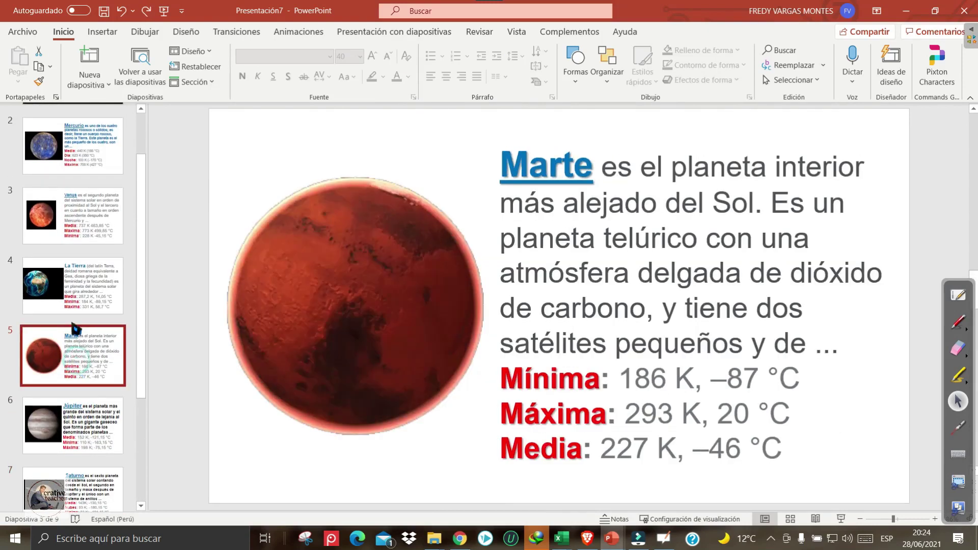
{"action": "key", "text": "Up"}
{"action": "scroll", "coordinate": [100, 342], "scroll_direction": "up", "scroll_amount": 1}
{"action": "left_click", "coordinate": [93, 266]}
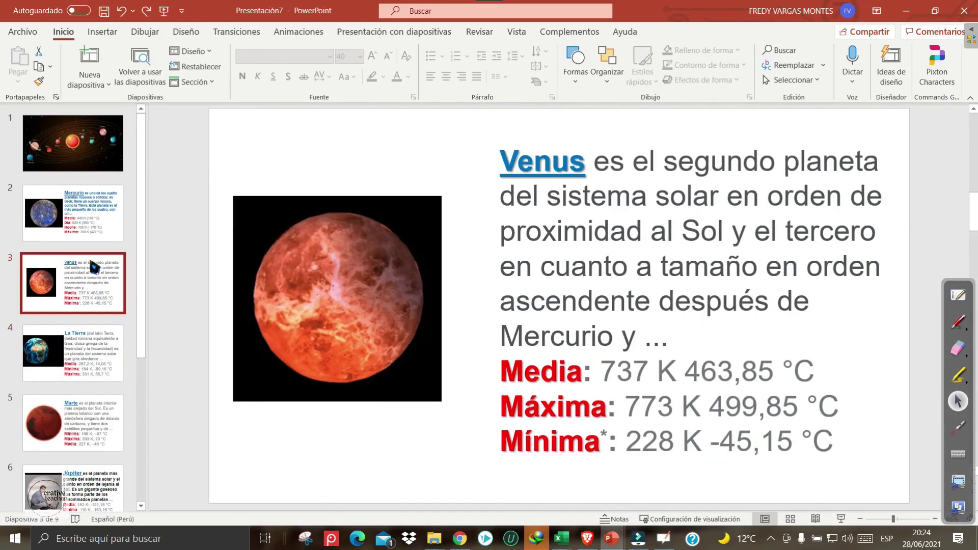
{"action": "left_click", "coordinate": [89, 149]}
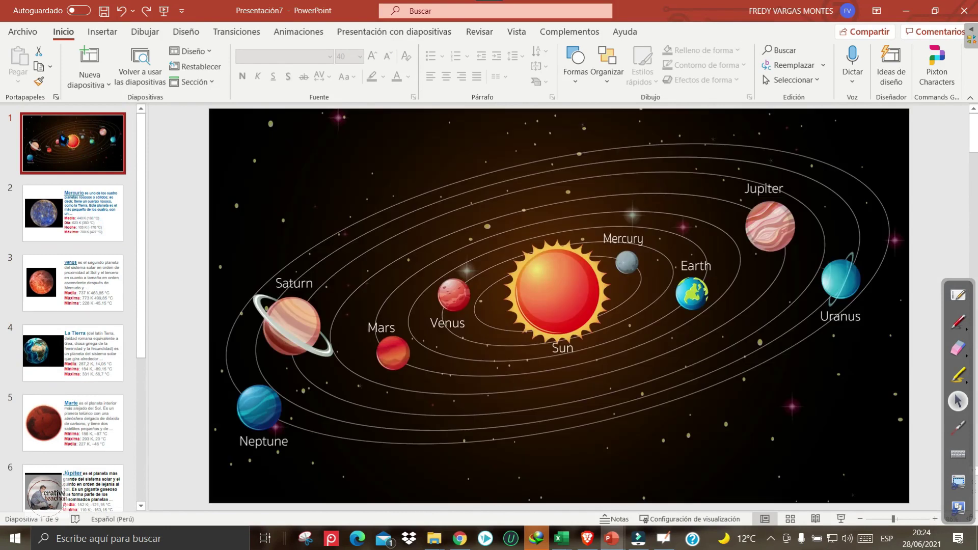
{"action": "left_click", "coordinate": [81, 213]}
{"action": "left_click", "coordinate": [77, 280]}
{"action": "left_click", "coordinate": [95, 153]}
Circle the Insertar tab in red ink and switch to it
{"action": "left_click", "coordinate": [958, 322]}
{"action": "left_click_drag", "start_coordinate": [106, 24], "coordinate": [112, 43]}
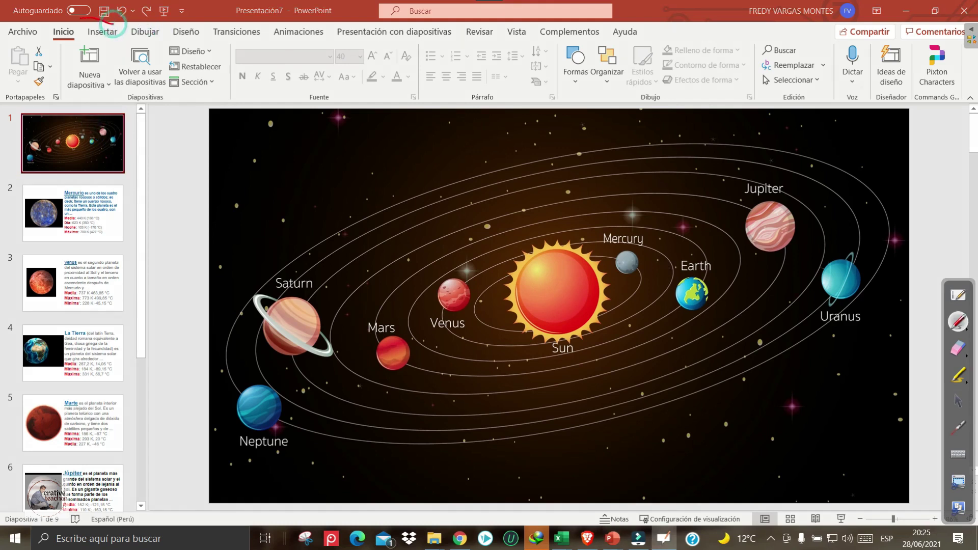
{"action": "left_click", "coordinate": [957, 401]}
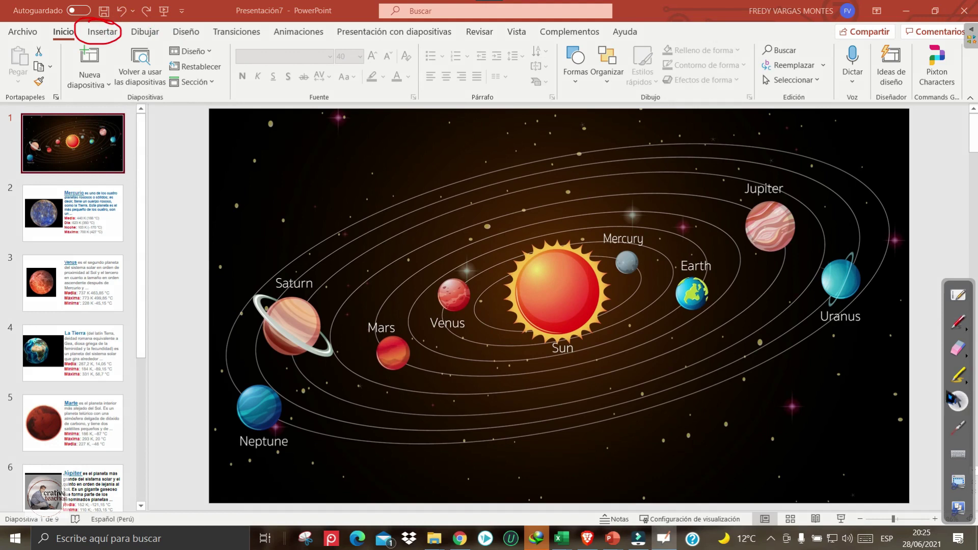
{"action": "left_click", "coordinate": [96, 34]}
Mark the Vista general button in red, then choose Vista general de diapositiva
{"action": "left_click", "coordinate": [958, 322]}
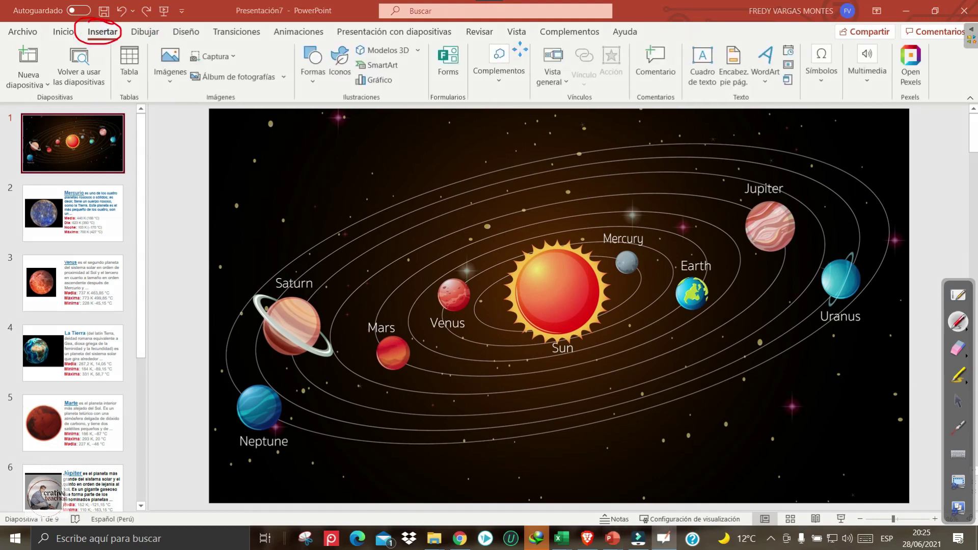
{"action": "left_click_drag", "start_coordinate": [541, 38], "coordinate": [526, 75]}
{"action": "left_click", "coordinate": [957, 401]}
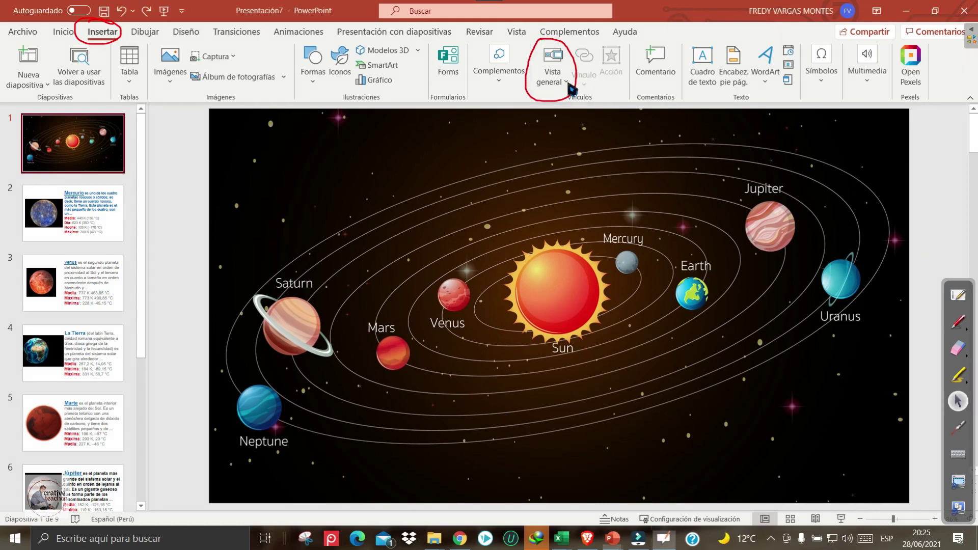
{"action": "left_click", "coordinate": [569, 84]}
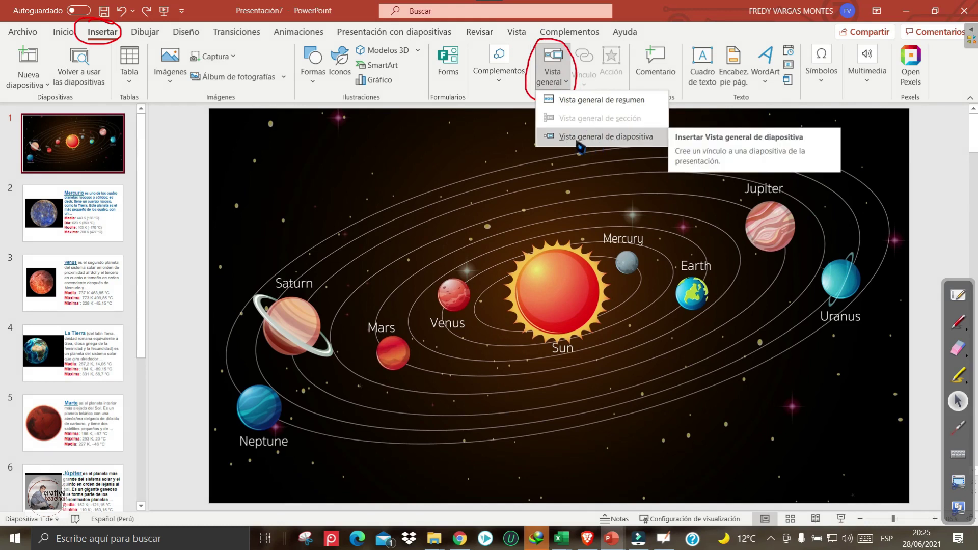
{"action": "left_click", "coordinate": [643, 145]}
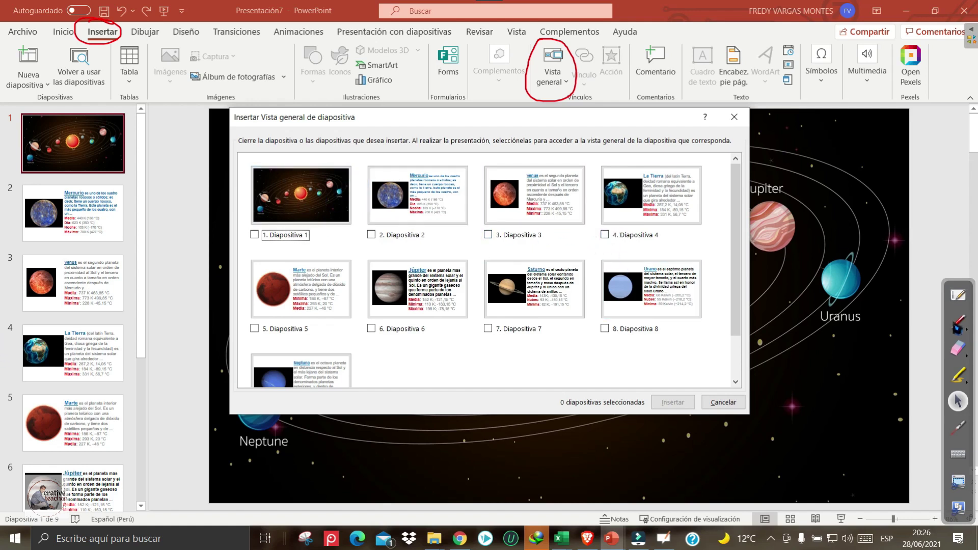
Mark the slide thumbnails in red ink and tick slides 2 through 8
{"action": "left_click", "coordinate": [958, 322]}
{"action": "left_click_drag", "start_coordinate": [379, 229], "coordinate": [363, 235]}
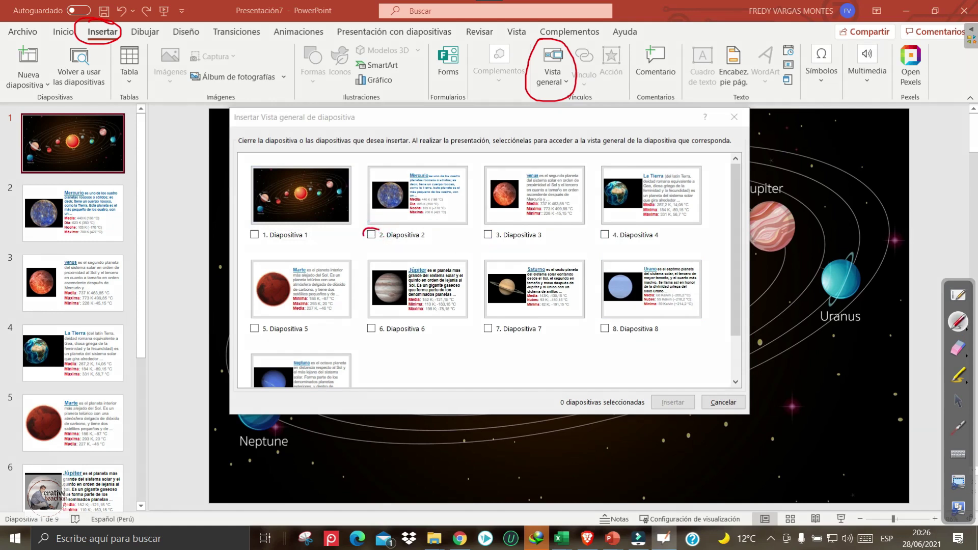
{"action": "left_click_drag", "start_coordinate": [482, 226], "coordinate": [500, 230]}
{"action": "left_click", "coordinate": [958, 400]}
{"action": "left_click", "coordinate": [371, 235]}
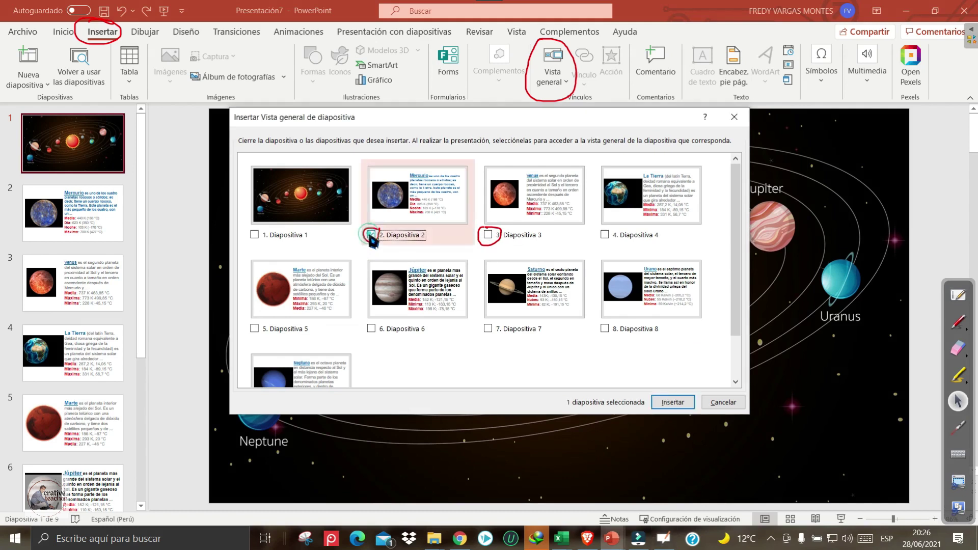
{"action": "left_click", "coordinate": [487, 235]}
{"action": "left_click", "coordinate": [604, 235]}
{"action": "left_click", "coordinate": [254, 328]}
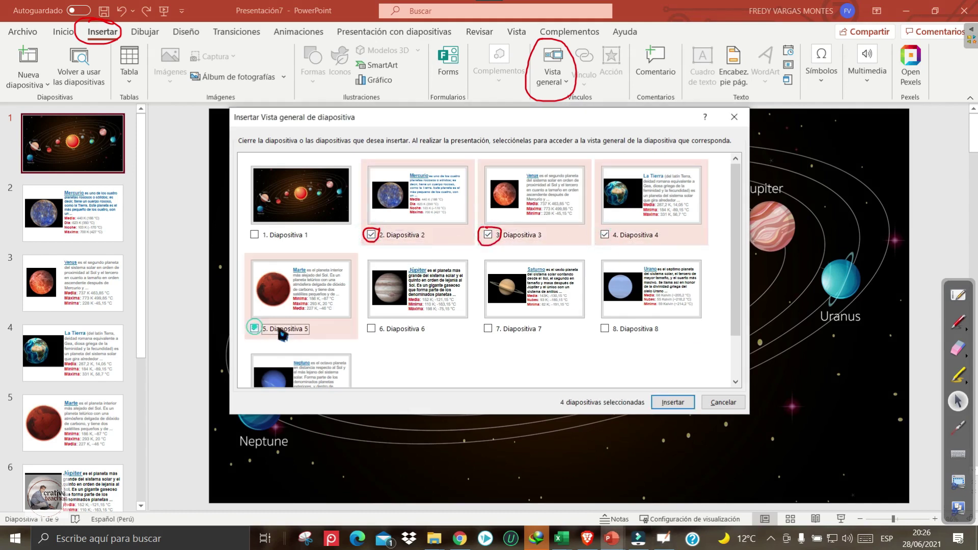
{"action": "left_click", "coordinate": [371, 328]}
{"action": "left_click", "coordinate": [488, 328]}
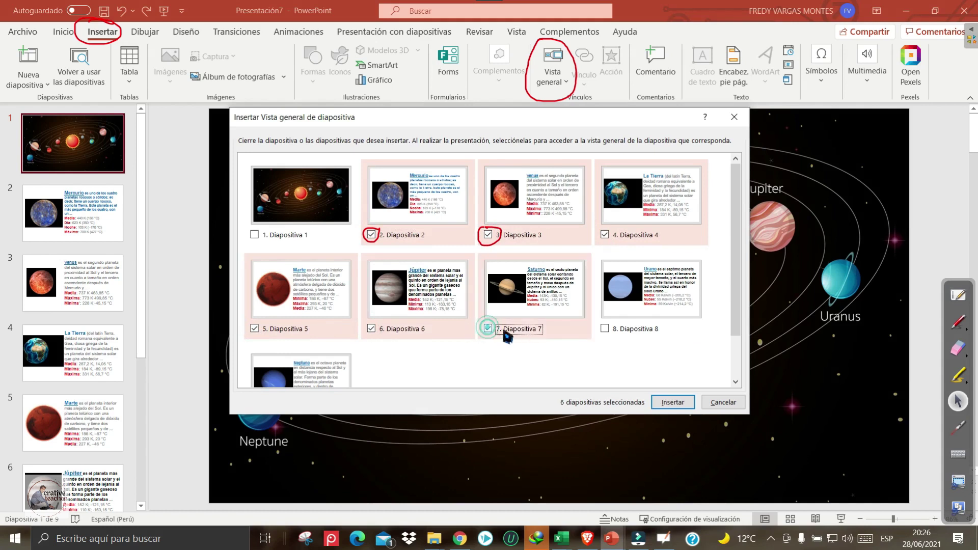
{"action": "left_click", "coordinate": [604, 328]}
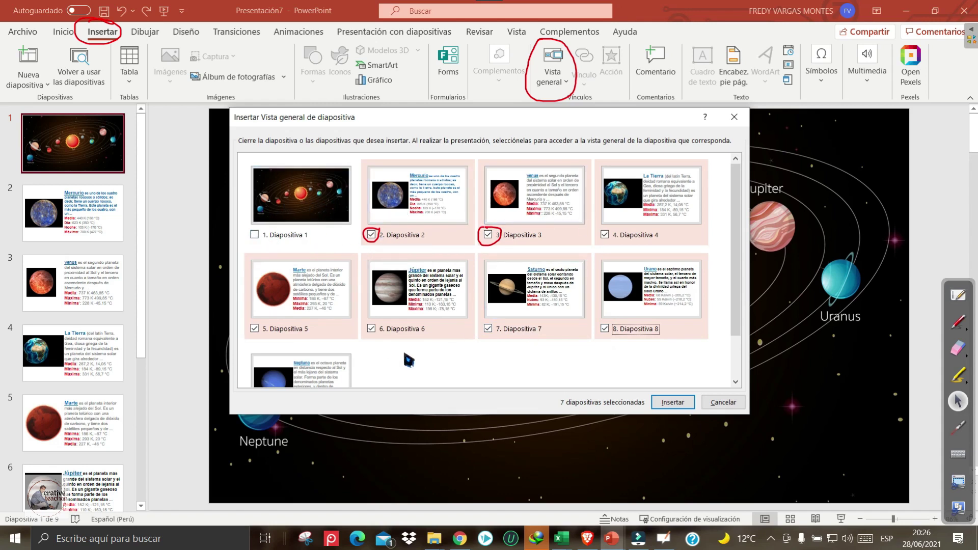
Tick slide 9 (Neptuno) and annotate near the Insertar button in red ink
{"action": "scroll", "coordinate": [387, 354], "scroll_direction": "down", "scroll_amount": 1}
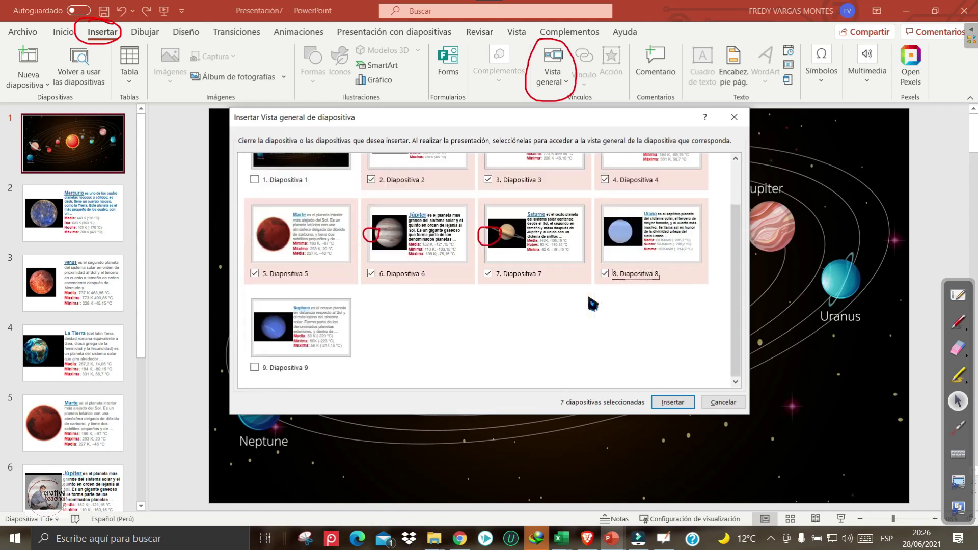
{"action": "scroll", "coordinate": [739, 252], "scroll_direction": "up", "scroll_amount": 1}
{"action": "scroll", "coordinate": [736, 226], "scroll_direction": "down", "scroll_amount": 1}
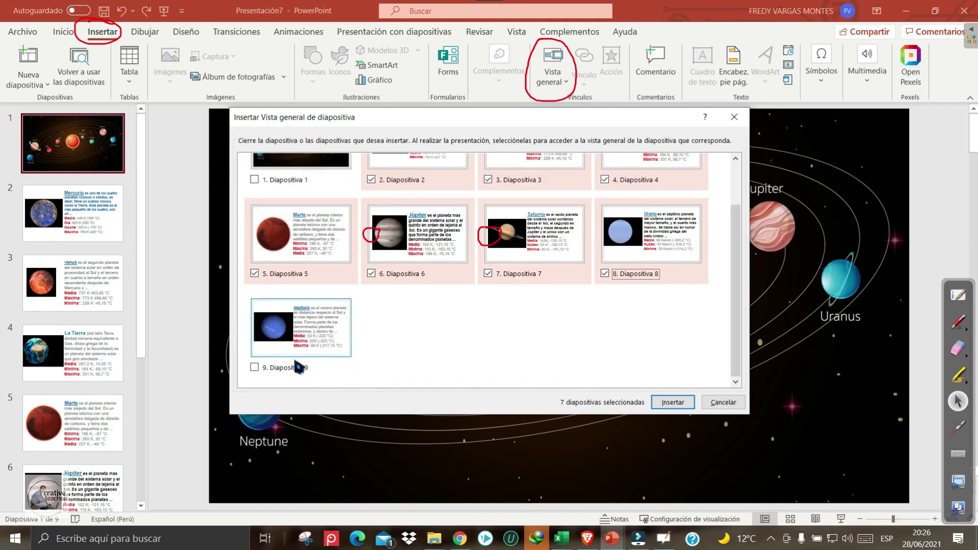
{"action": "left_click", "coordinate": [254, 368]}
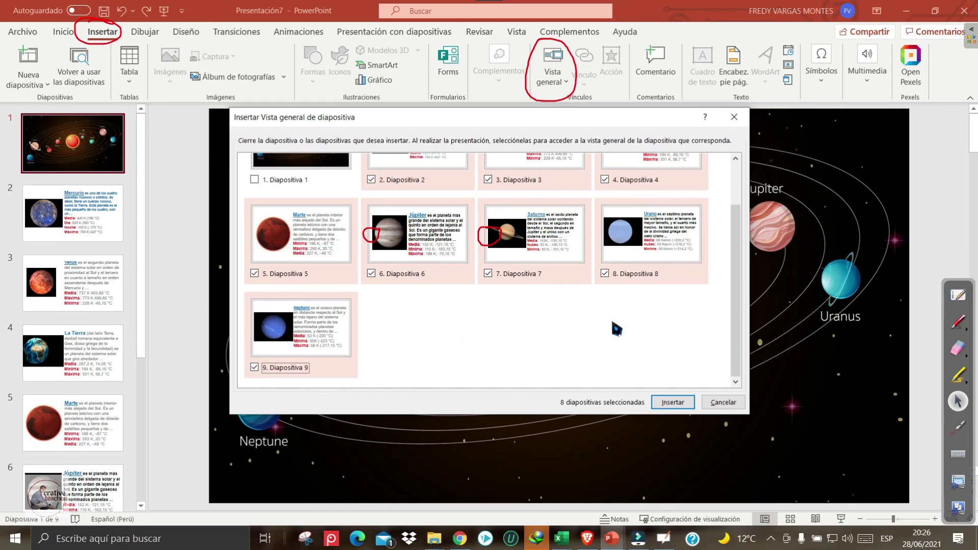
{"action": "scroll", "coordinate": [529, 338], "scroll_direction": "up", "scroll_amount": 1}
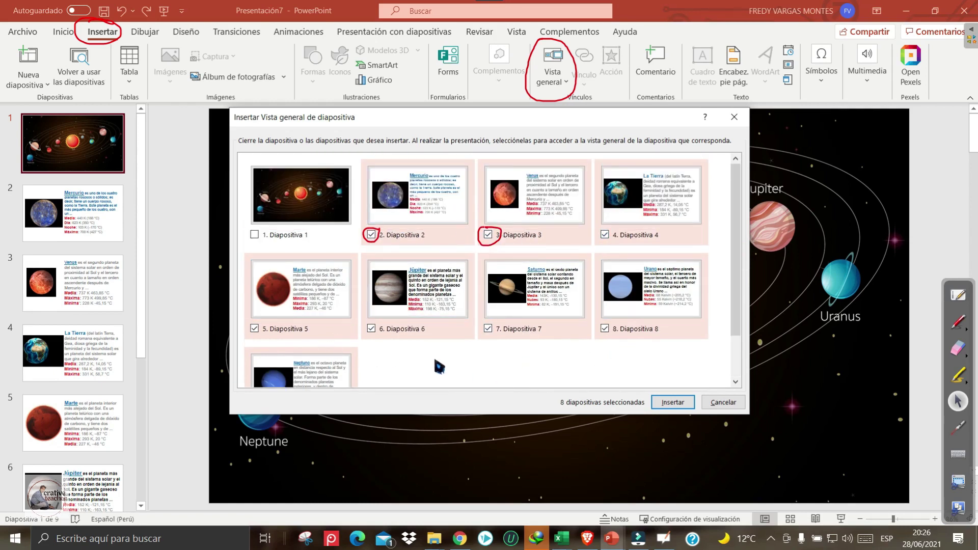
{"action": "scroll", "coordinate": [439, 364], "scroll_direction": "down", "scroll_amount": 1}
{"action": "scroll", "coordinate": [310, 190], "scroll_direction": "up", "scroll_amount": 1}
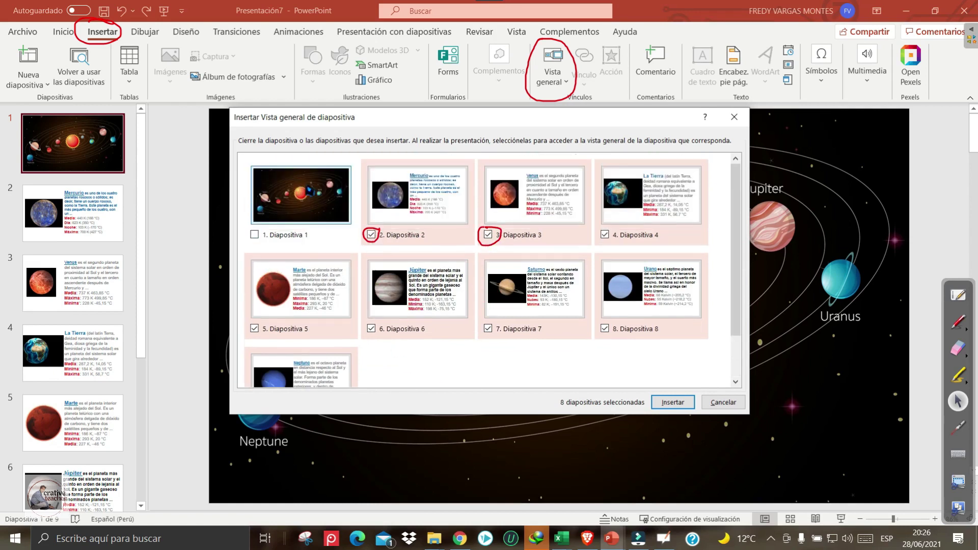
{"action": "scroll", "coordinate": [598, 374], "scroll_direction": "down", "scroll_amount": 1}
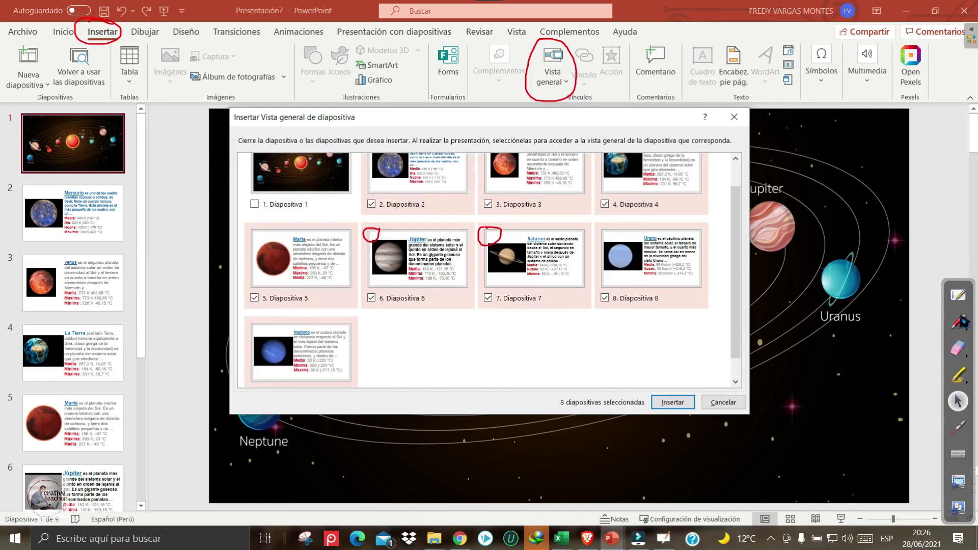
{"action": "left_click", "coordinate": [959, 320]}
{"action": "mouse_move", "coordinate": [700, 392]}
{"action": "left_mouse_down"}
{"action": "mouse_move", "coordinate": [634, 391]}
{"action": "mouse_move", "coordinate": [680, 422]}
{"action": "left_mouse_up"}
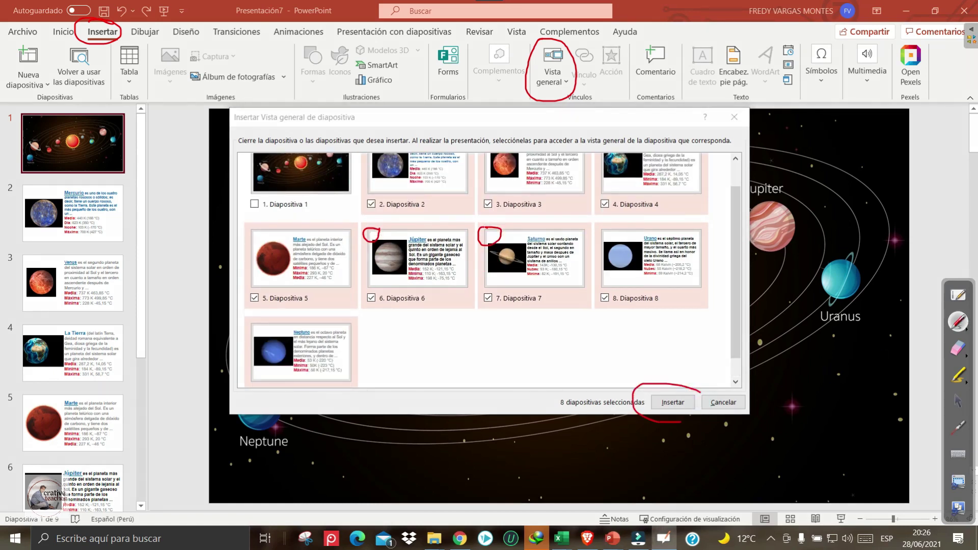
{"action": "left_click", "coordinate": [957, 400]}
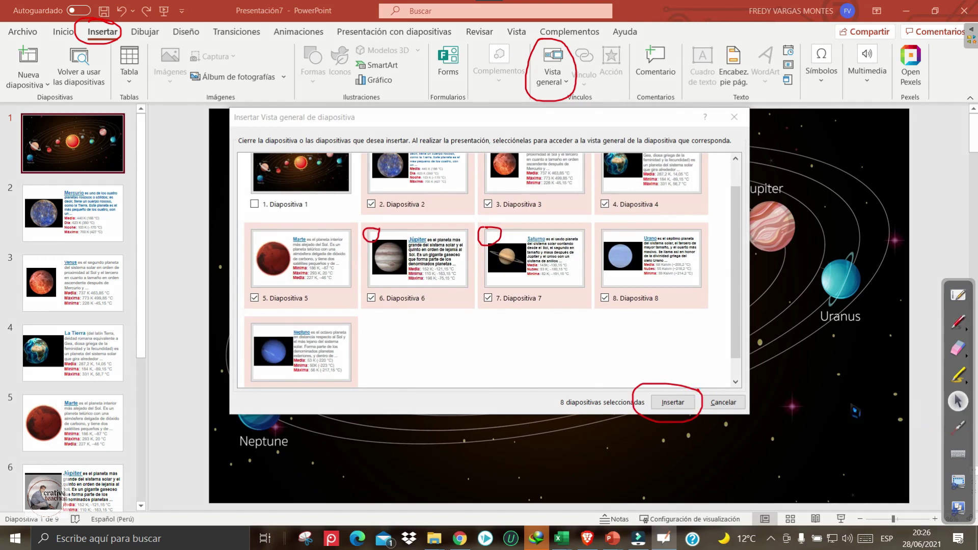
Insert the eight slide zooms and place Neptuno, Urano and Saturno cards along the bottom
{"action": "left_click", "coordinate": [681, 404]}
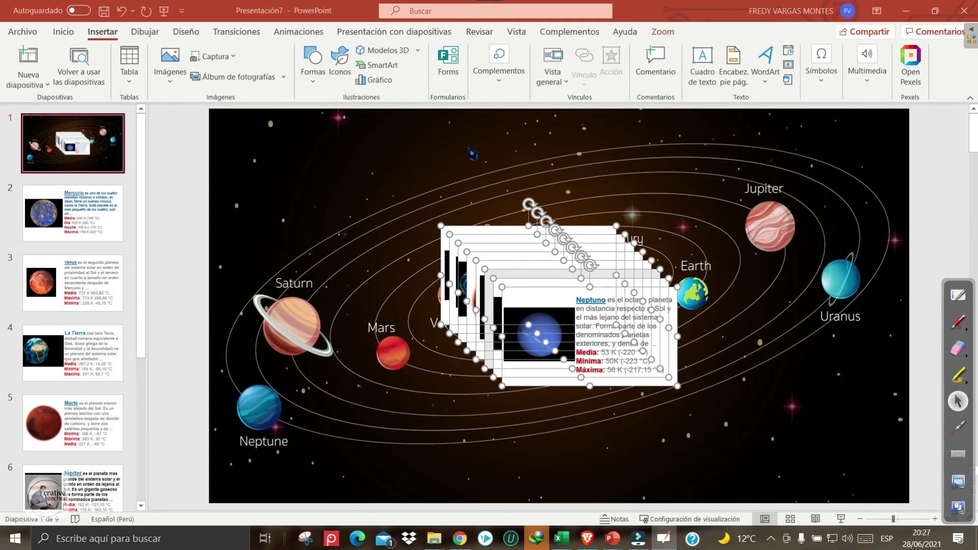
{"action": "left_click", "coordinate": [466, 148]}
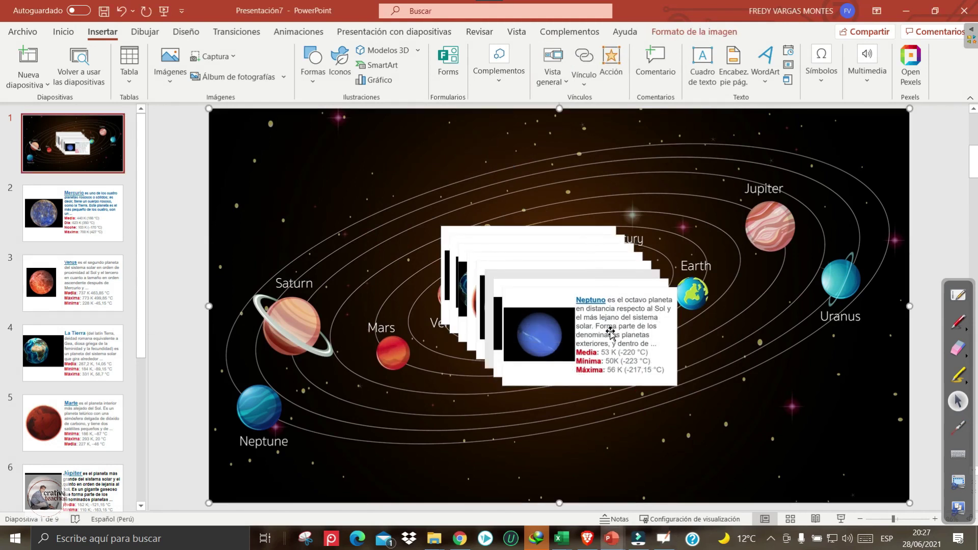
{"action": "left_click_drag", "start_coordinate": [618, 330], "coordinate": [826, 433]}
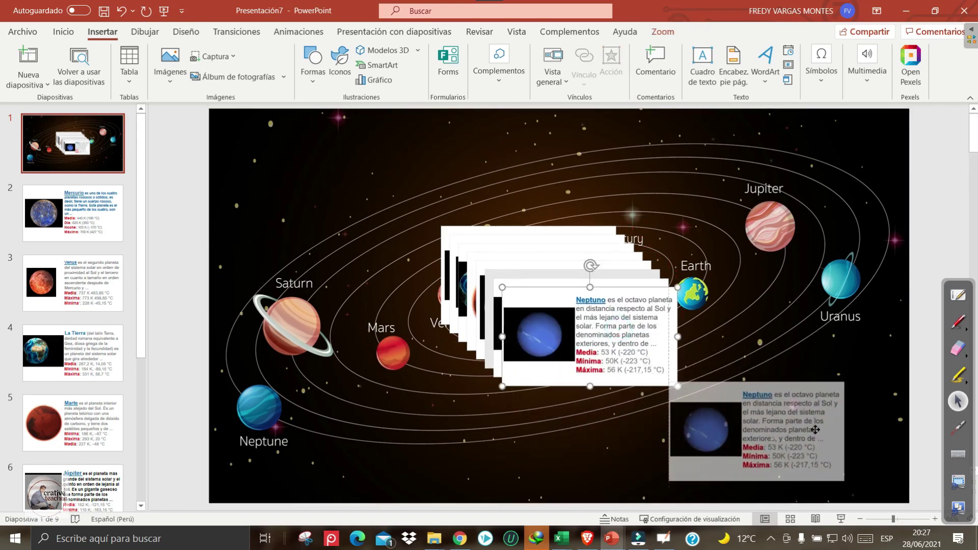
{"action": "left_click_drag", "start_coordinate": [633, 349], "coordinate": [431, 452]}
{"action": "left_click_drag", "start_coordinate": [534, 331], "coordinate": [536, 425]}
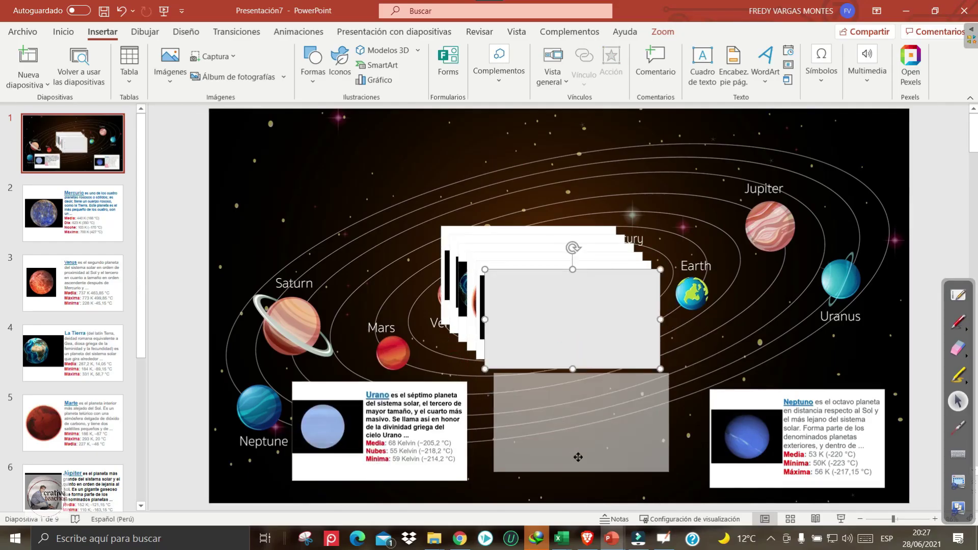
Place Júpiter top-right, Marte upper-left, Tierra by Earth, Venus top centre, Mercurio on Mercury
{"action": "left_click_drag", "start_coordinate": [626, 285], "coordinate": [841, 142]}
{"action": "left_click_drag", "start_coordinate": [564, 304], "coordinate": [345, 190]}
{"action": "left_click_drag", "start_coordinate": [521, 287], "coordinate": [756, 309]}
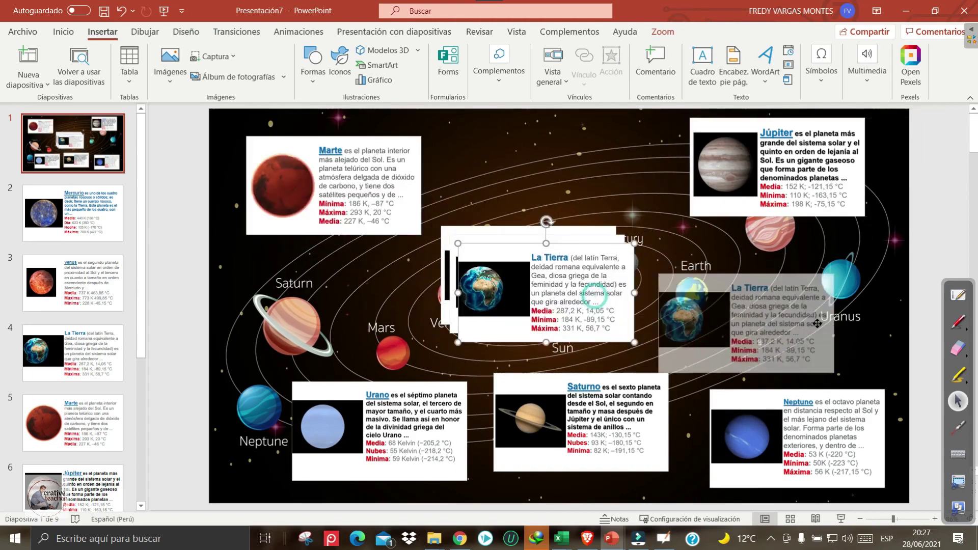
{"action": "left_click_drag", "start_coordinate": [574, 279], "coordinate": [599, 174]}
{"action": "left_click_drag", "start_coordinate": [587, 273], "coordinate": [481, 294]}
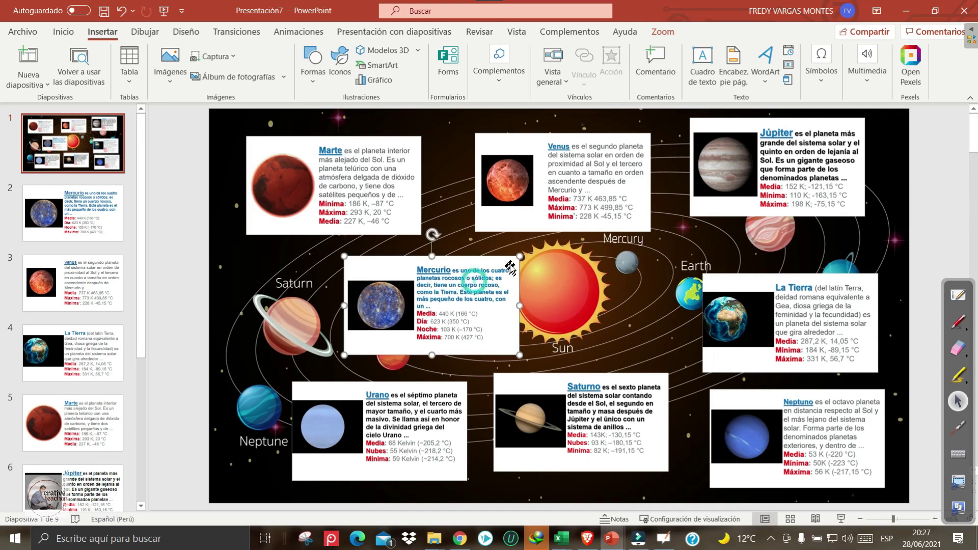
{"action": "mouse_move", "coordinate": [481, 273]}
{"action": "left_mouse_down"}
{"action": "mouse_move", "coordinate": [460, 295]}
{"action": "mouse_move", "coordinate": [375, 338]}
{"action": "mouse_move", "coordinate": [388, 359]}
{"action": "mouse_move", "coordinate": [375, 340]}
{"action": "mouse_move", "coordinate": [382, 348]}
{"action": "mouse_move", "coordinate": [630, 262]}
{"action": "left_mouse_up"}
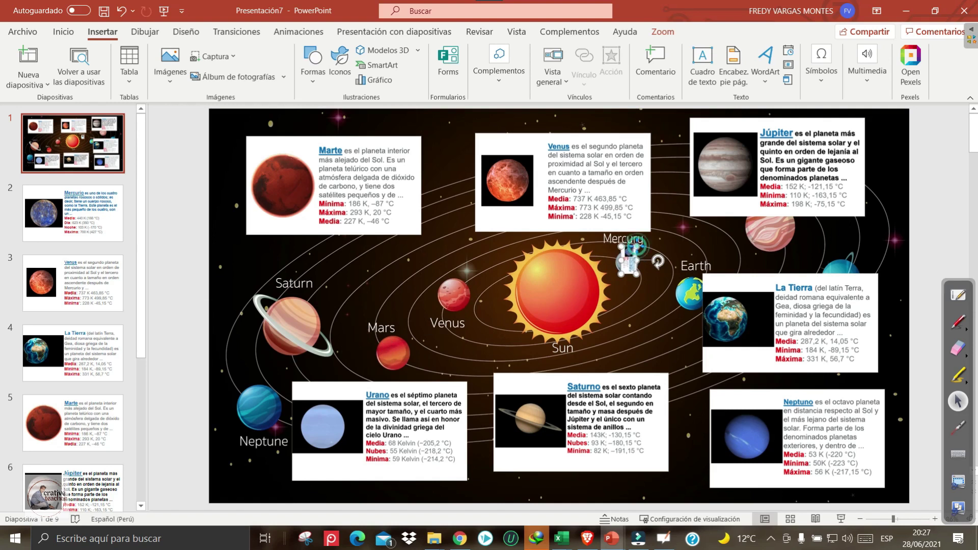
Select the tiny Mercurio zoom on Mercury, mark the ribbon in red, and show the Zoom tab
{"action": "left_click", "coordinate": [628, 266]}
{"action": "left_click", "coordinate": [627, 264]}
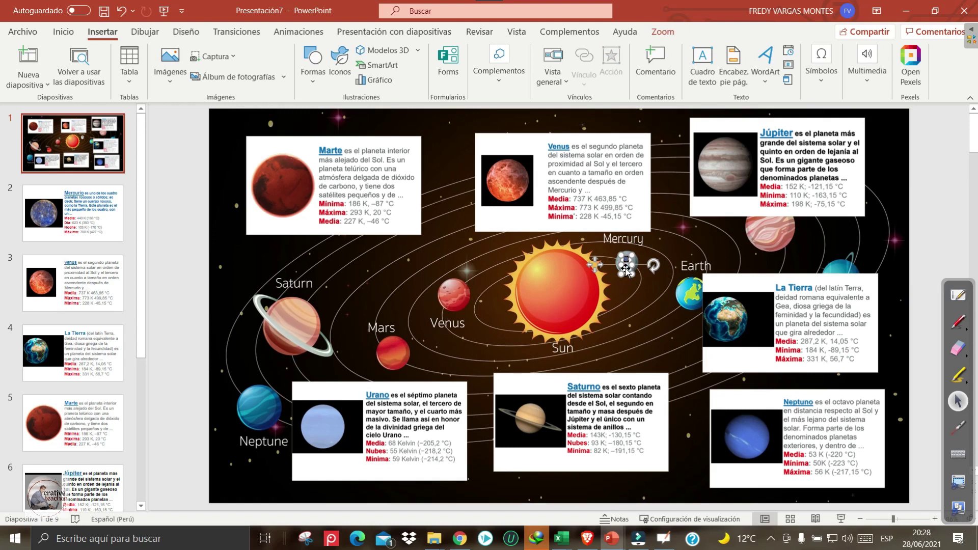
{"action": "left_click", "coordinate": [639, 306]}
{"action": "left_click", "coordinate": [628, 270]}
{"action": "left_click", "coordinate": [957, 321]}
{"action": "left_click_drag", "start_coordinate": [645, 39], "coordinate": [664, 21]}
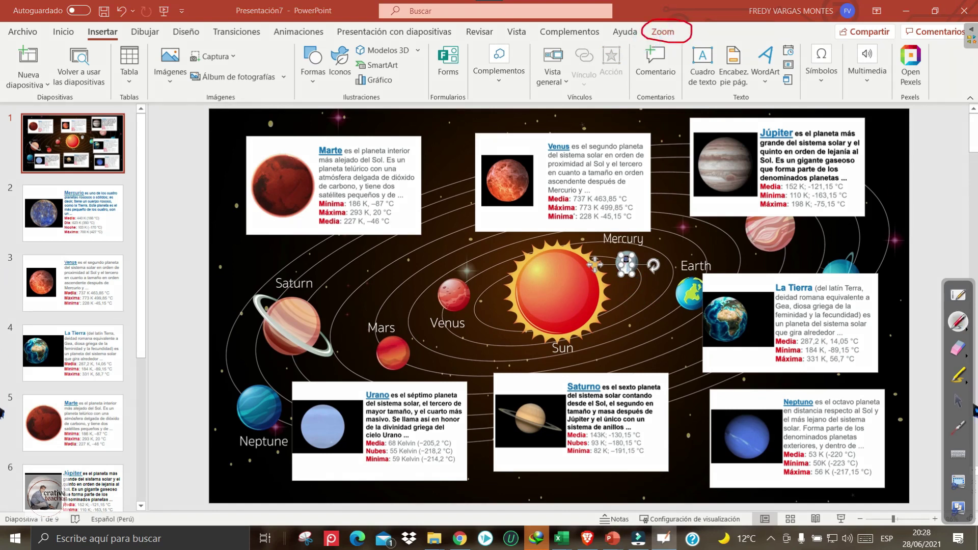
{"action": "left_click", "coordinate": [957, 400]}
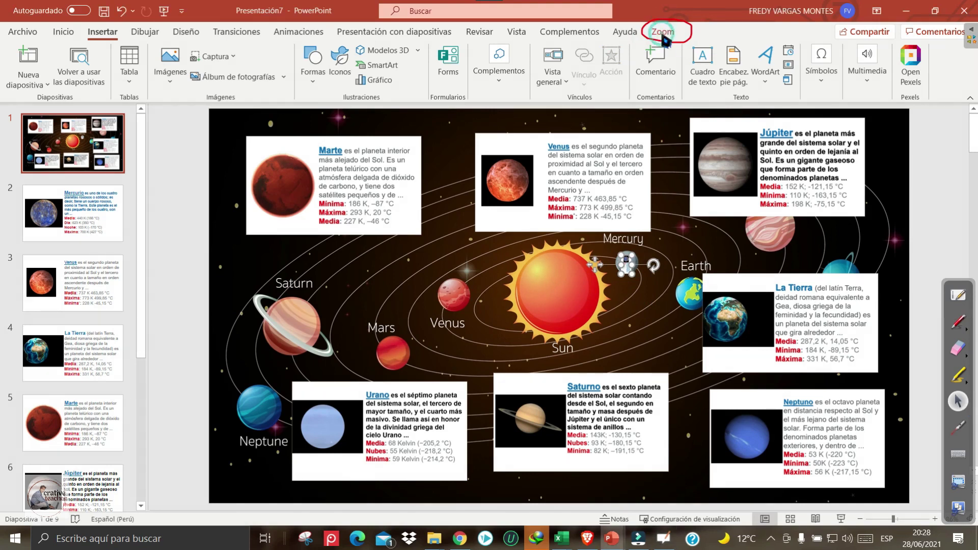
{"action": "left_click", "coordinate": [664, 37]}
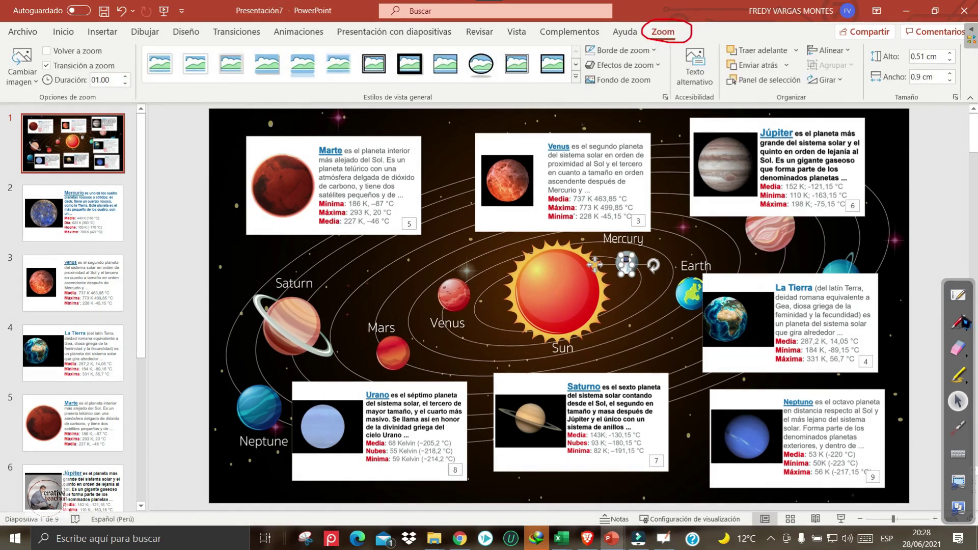
{"action": "left_click", "coordinate": [958, 321]}
{"action": "left_click_drag", "start_coordinate": [539, 49], "coordinate": [337, 102]}
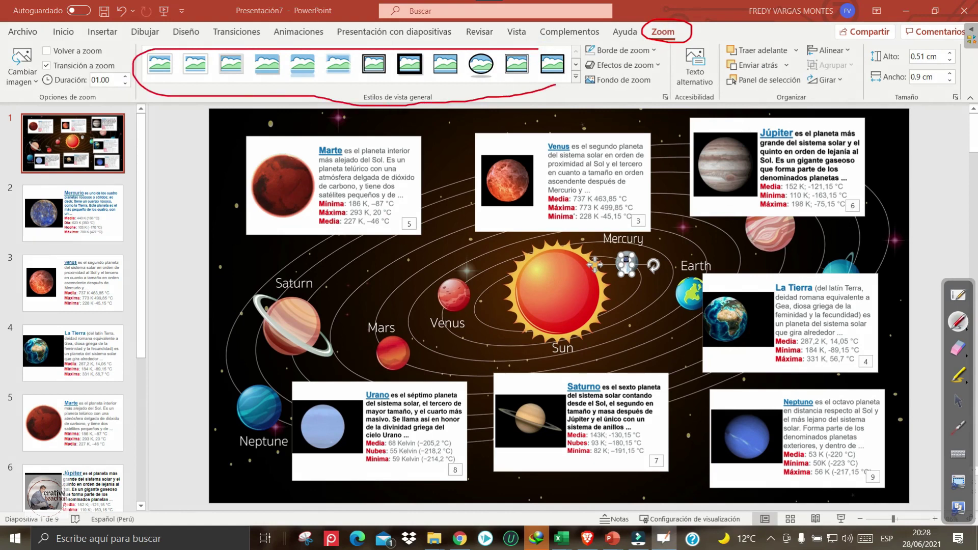
{"action": "left_click", "coordinate": [958, 401]}
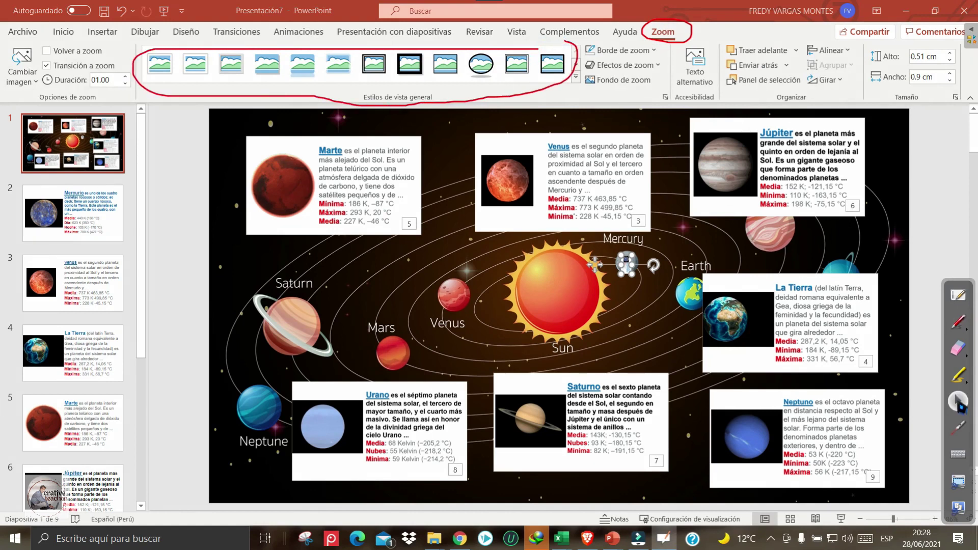
{"action": "left_click", "coordinate": [340, 66]}
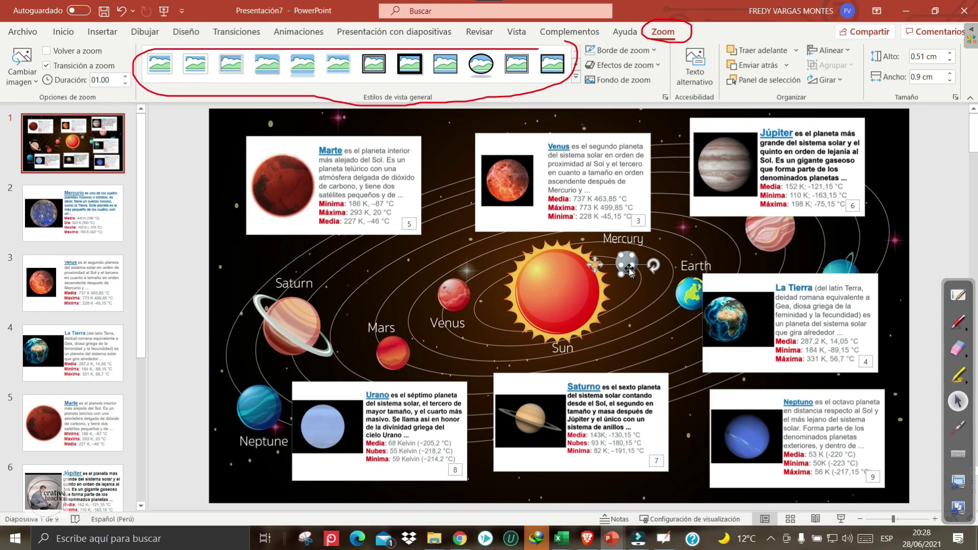
{"action": "left_click", "coordinate": [576, 80]}
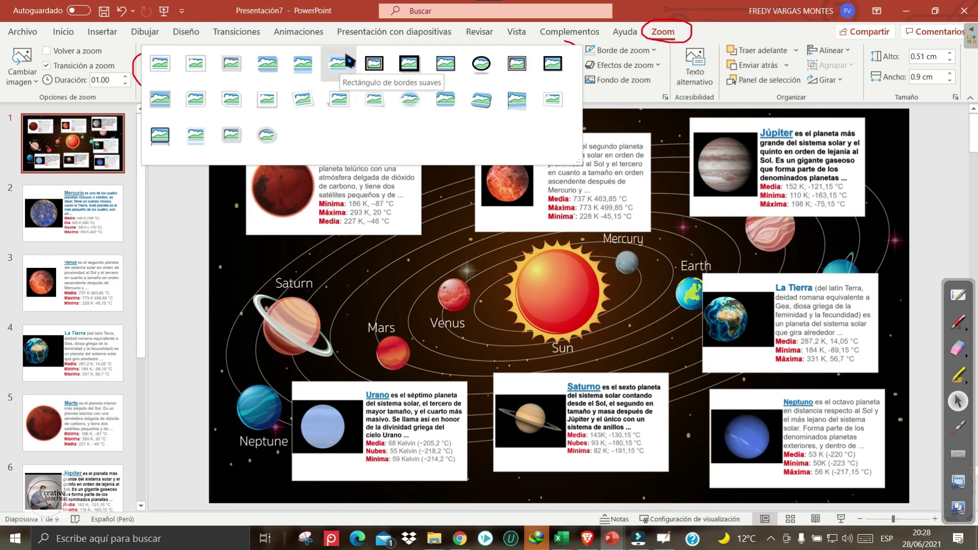
{"action": "left_click", "coordinate": [646, 290]}
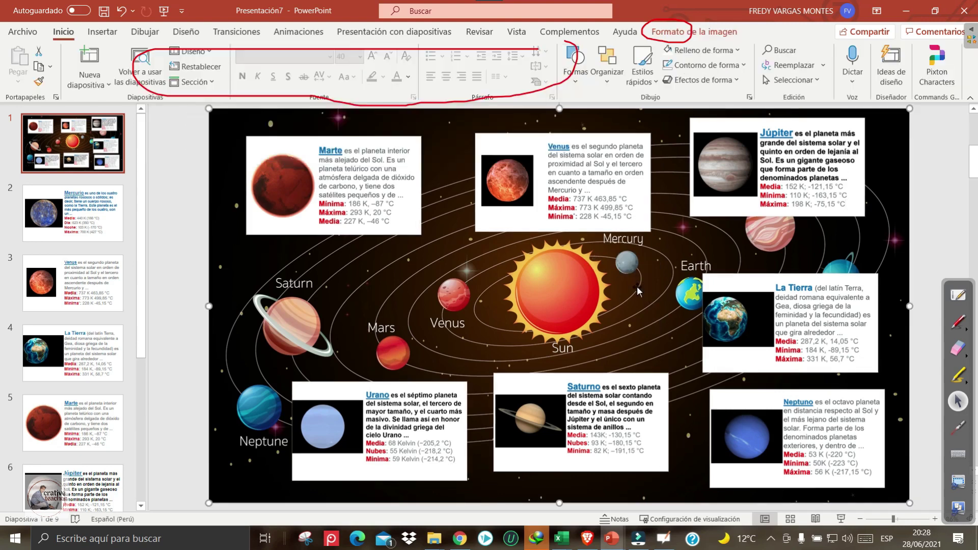
{"action": "left_click", "coordinate": [626, 269]}
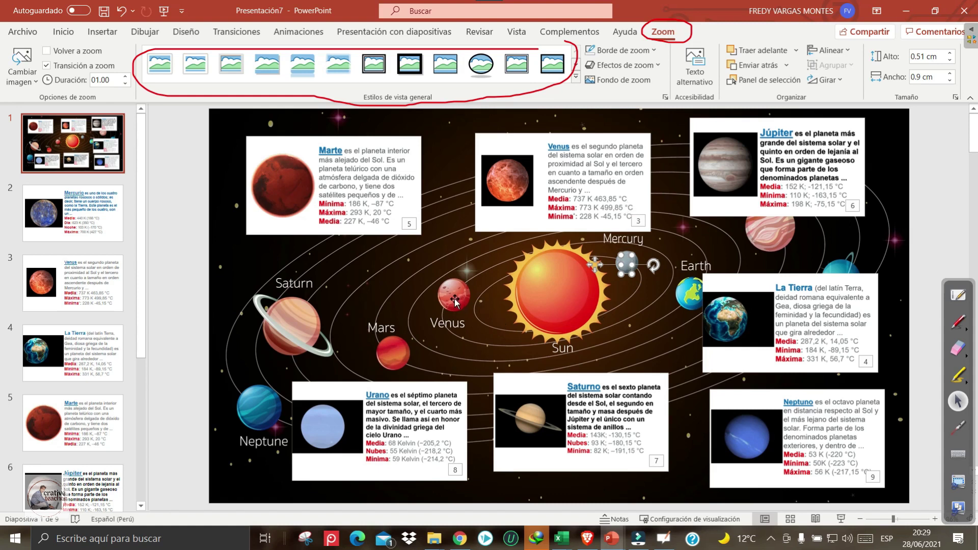
Shrink the Venus zoom onto the Venus planet and the Marte zoom to 0.87 × 1.55 cm
{"action": "left_click", "coordinate": [546, 184]}
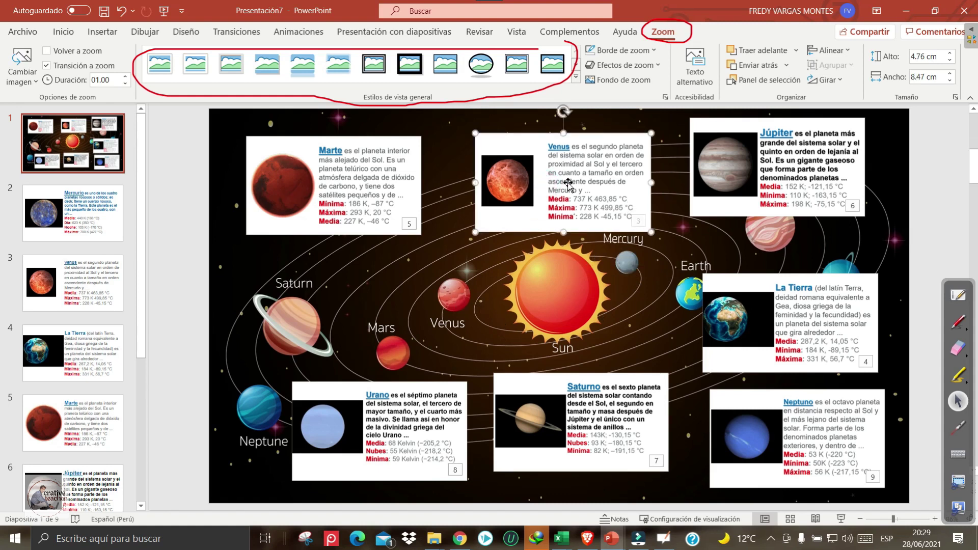
{"action": "mouse_move", "coordinate": [652, 134]}
{"action": "left_mouse_down"}
{"action": "mouse_move", "coordinate": [508, 214]}
{"action": "mouse_move", "coordinate": [506, 195]}
{"action": "mouse_move", "coordinate": [461, 223]}
{"action": "mouse_move", "coordinate": [493, 227]}
{"action": "mouse_move", "coordinate": [451, 293]}
{"action": "mouse_move", "coordinate": [460, 302]}
{"action": "left_mouse_up"}
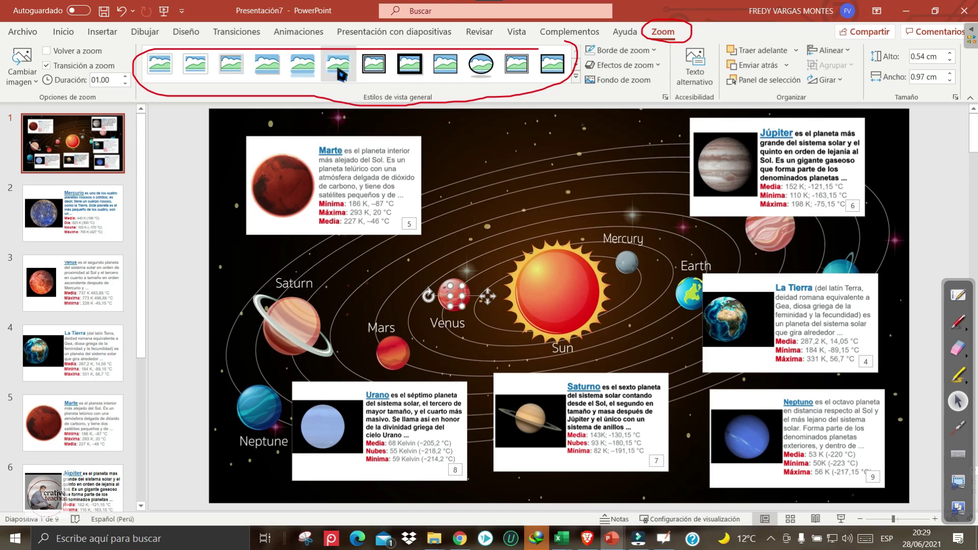
{"action": "left_click", "coordinate": [506, 239]}
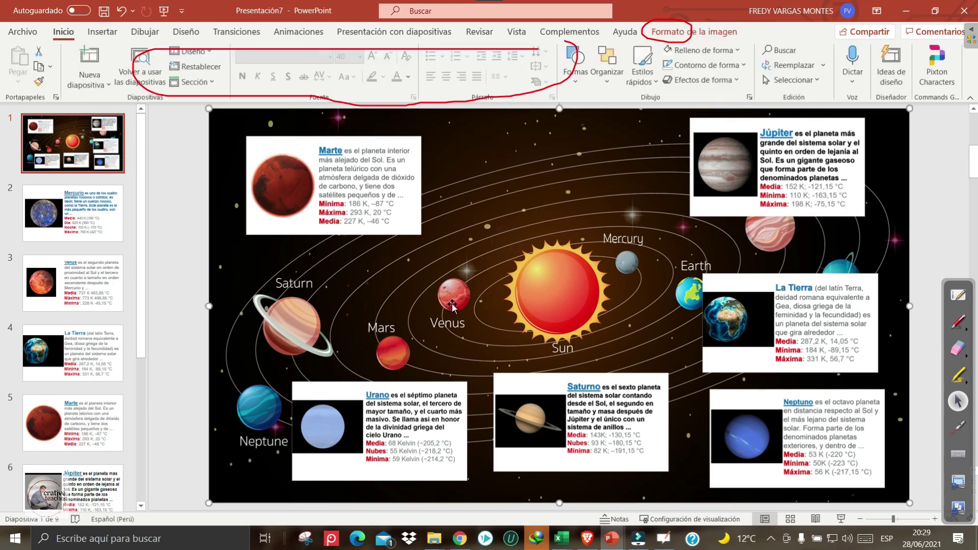
{"action": "left_click", "coordinate": [345, 170]}
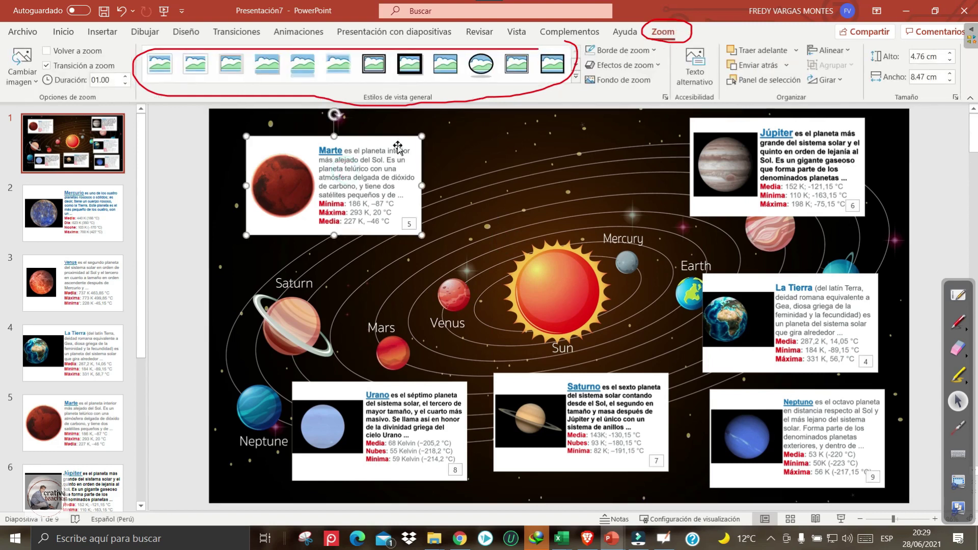
{"action": "left_click_drag", "start_coordinate": [424, 143], "coordinate": [275, 222]}
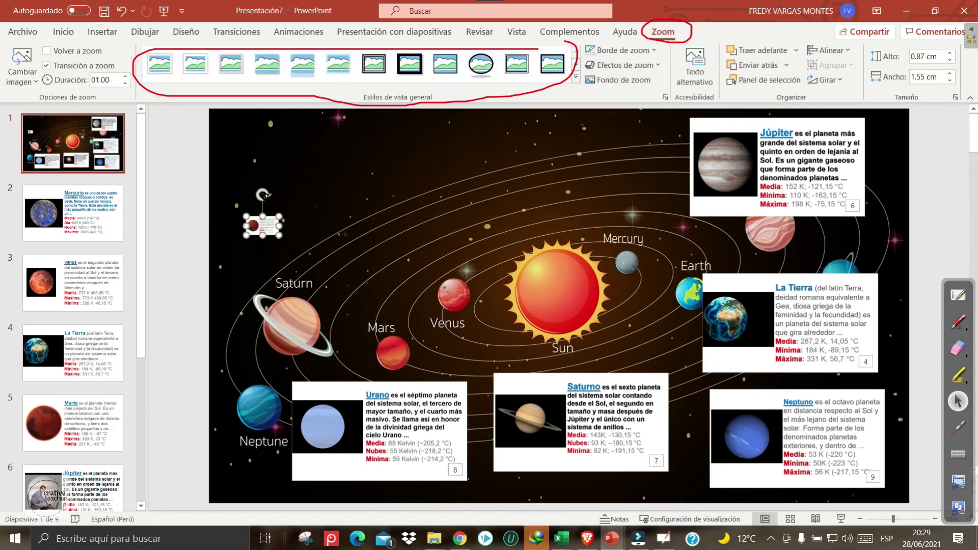
Rotate the small Marte thumbnail and apply blended zoom styles to the Tierra and Saturno zooms
{"action": "mouse_move", "coordinate": [264, 194]}
{"action": "left_mouse_down"}
{"action": "mouse_move", "coordinate": [243, 196]}
{"action": "mouse_move", "coordinate": [263, 231]}
{"action": "mouse_move", "coordinate": [395, 353]}
{"action": "left_mouse_up"}
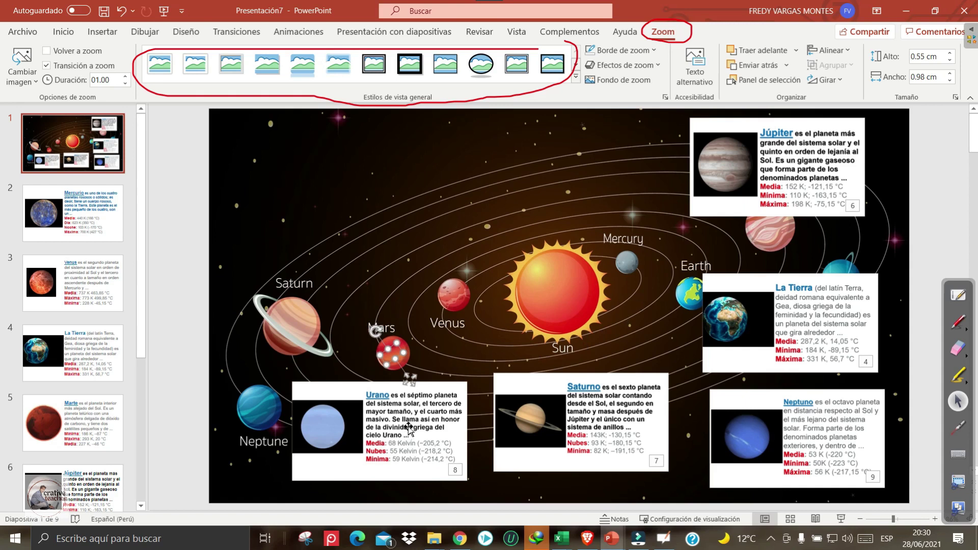
{"action": "left_click", "coordinate": [801, 317]}
{"action": "key", "text": "Delete"}
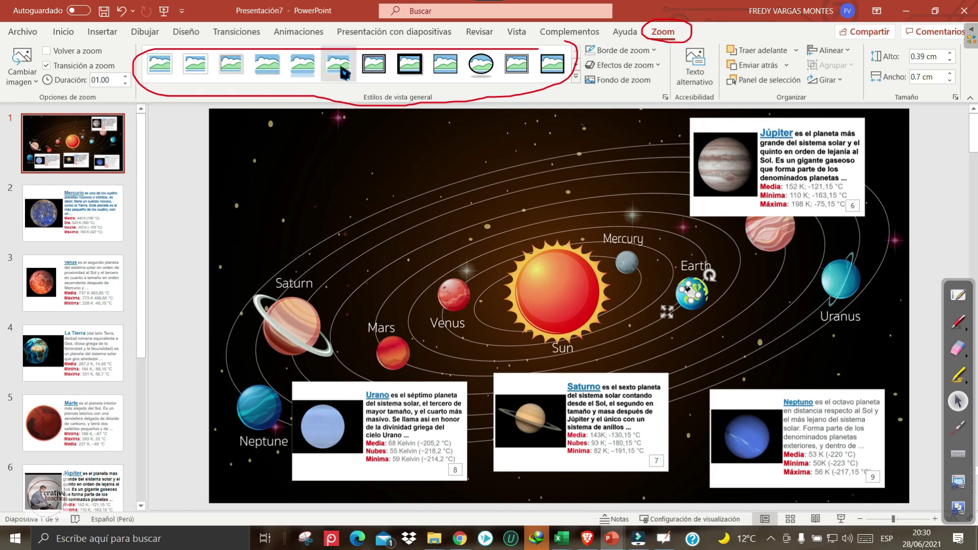
{"action": "left_click", "coordinate": [798, 173]}
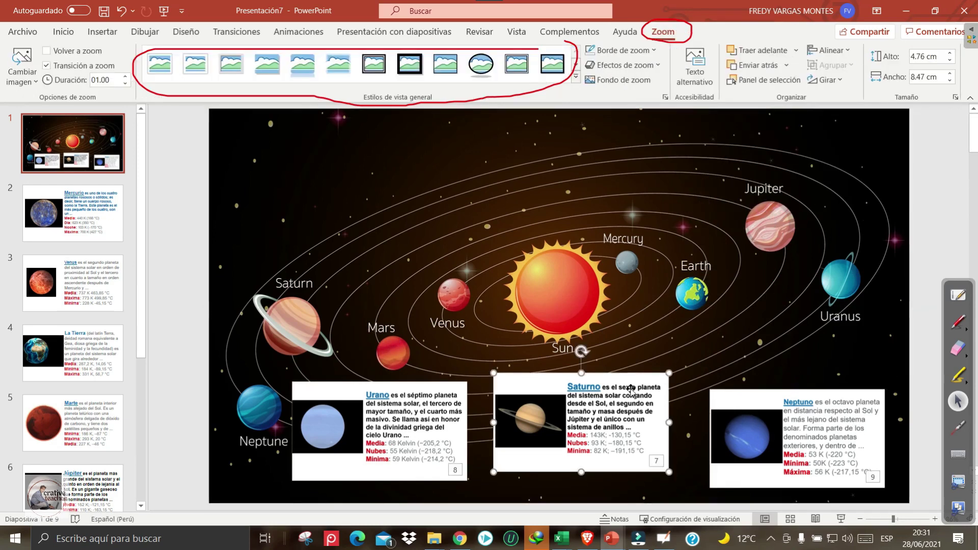
{"action": "left_click", "coordinate": [575, 77]}
{"action": "left_click", "coordinate": [411, 101]}
{"action": "left_click", "coordinate": [797, 241]}
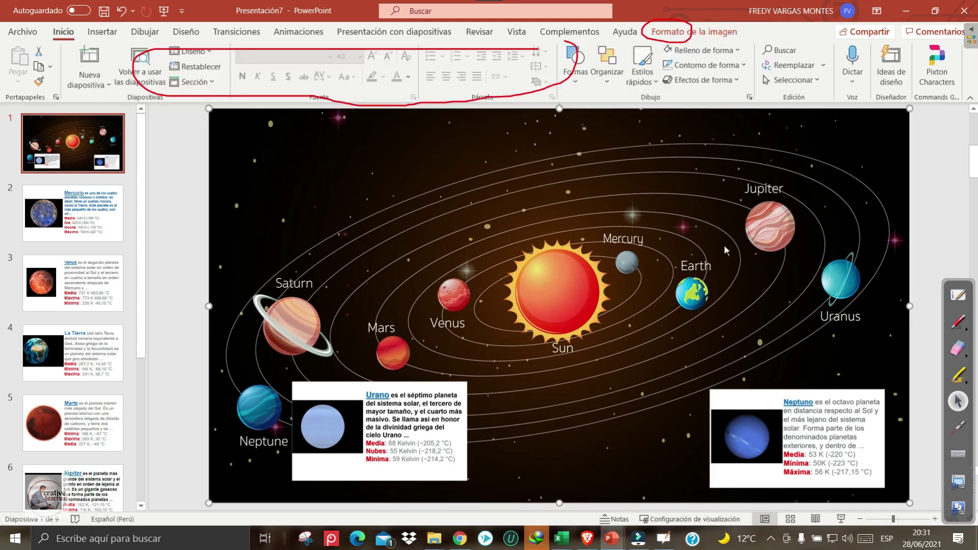
Shrink the Urano zoom onto Uranus, give Neptuno a borderless style, and erase the red ink
{"action": "left_click", "coordinate": [407, 432]}
{"action": "mouse_move", "coordinate": [467, 382]}
{"action": "left_mouse_down"}
{"action": "mouse_move", "coordinate": [316, 461]}
{"action": "mouse_move", "coordinate": [843, 279]}
{"action": "mouse_move", "coordinate": [720, 481]}
{"action": "mouse_move", "coordinate": [261, 414]}
{"action": "left_mouse_up"}
{"action": "left_click", "coordinate": [576, 77]}
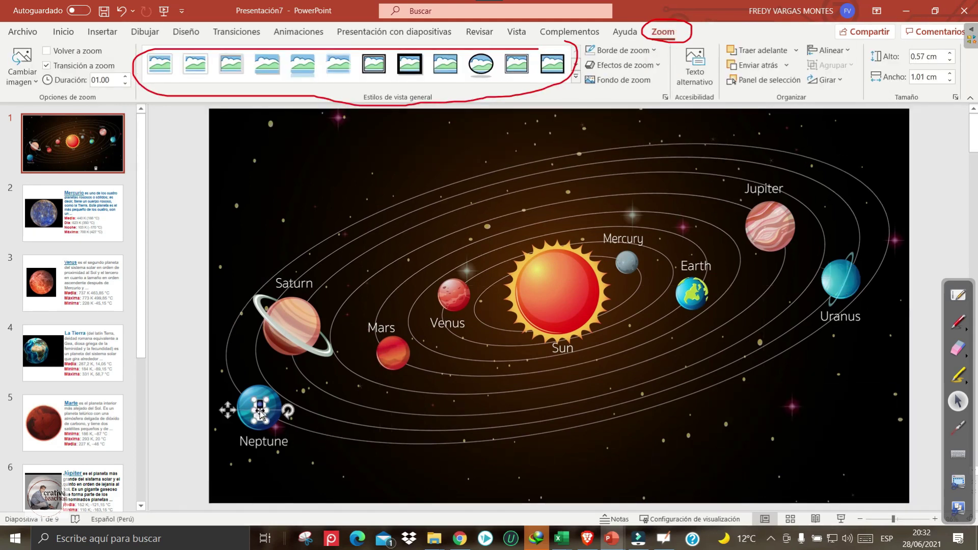
{"action": "left_click", "coordinate": [338, 64]}
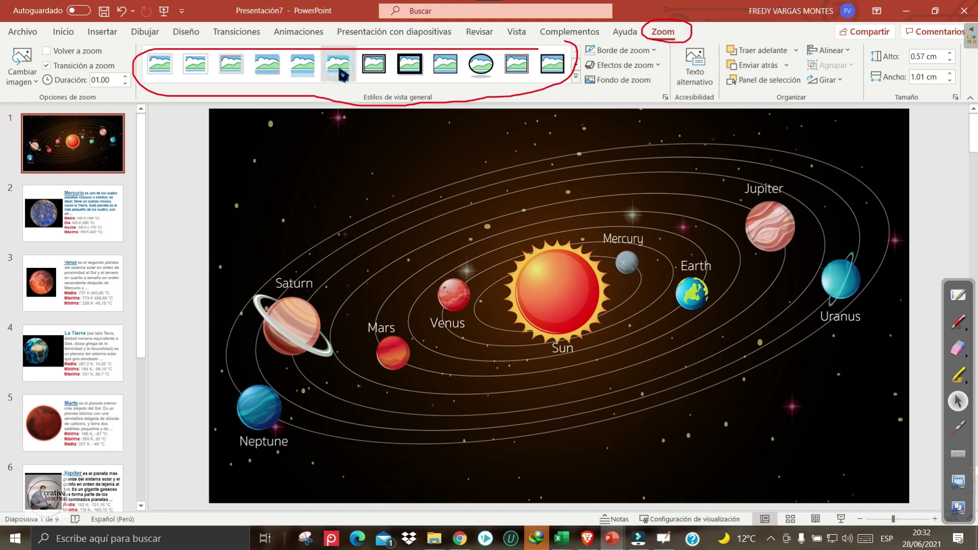
{"action": "left_click", "coordinate": [493, 249]}
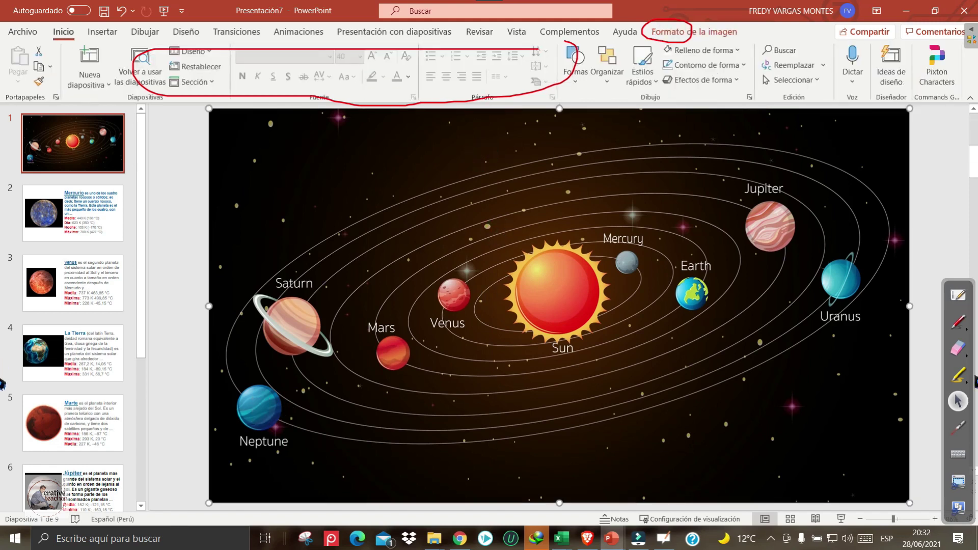
{"action": "left_click", "coordinate": [957, 348]}
{"action": "mouse_move", "coordinate": [571, 56]}
{"action": "left_mouse_down"}
{"action": "mouse_move", "coordinate": [713, 46]}
{"action": "mouse_move", "coordinate": [282, 41]}
{"action": "mouse_move", "coordinate": [509, 99]}
{"action": "left_mouse_up"}
{"action": "left_click", "coordinate": [957, 401]}
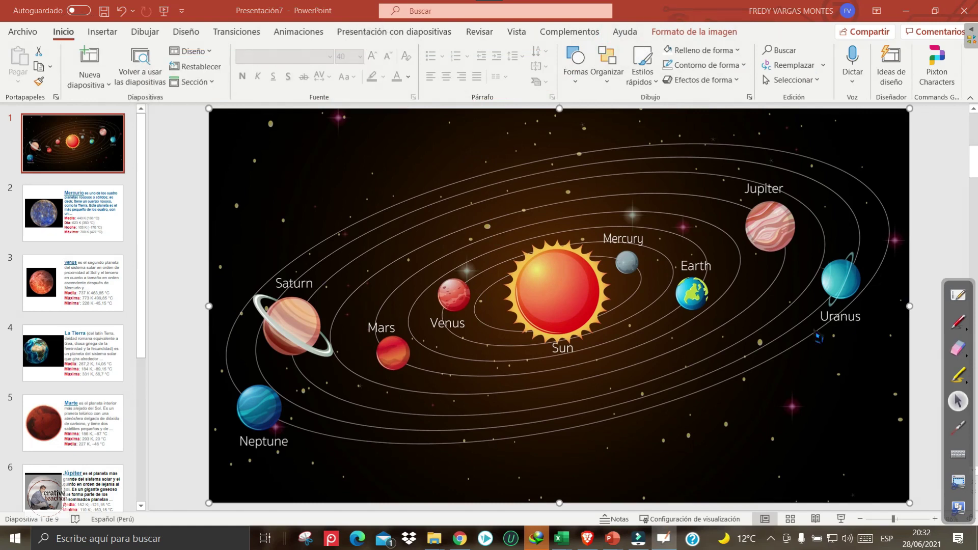
{"action": "left_click", "coordinate": [842, 519]}
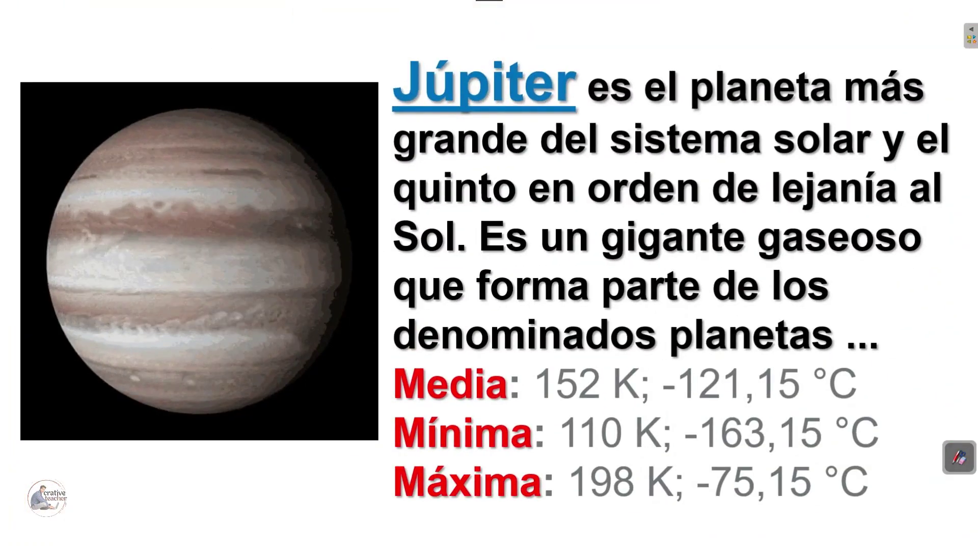
{"action": "key", "text": "Escape"}
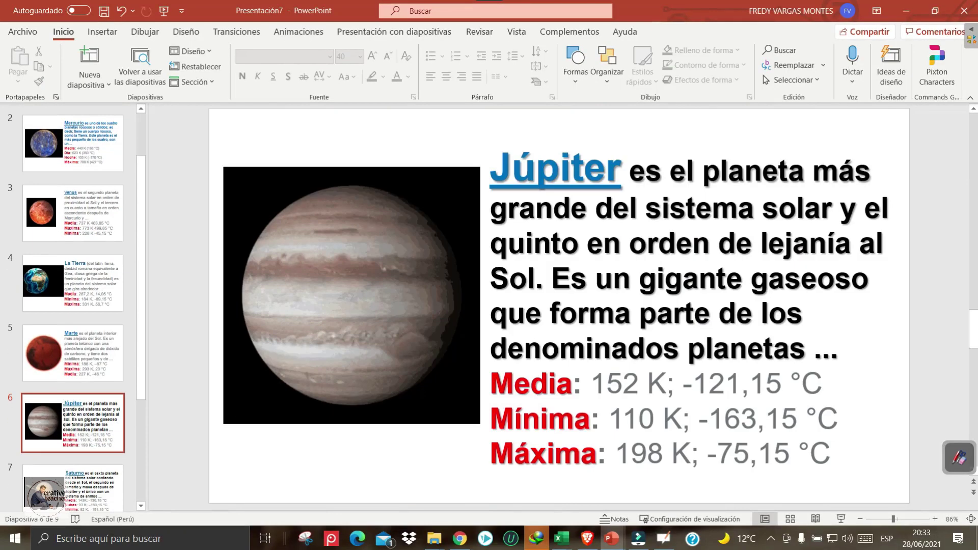
{"action": "key", "text": "Page_Up"}
{"action": "key", "text": "Page_Up"}
{"action": "key", "text": "Page_Up"}
{"action": "key", "text": "Page_Up"}
{"action": "key", "text": "Page_Up"}
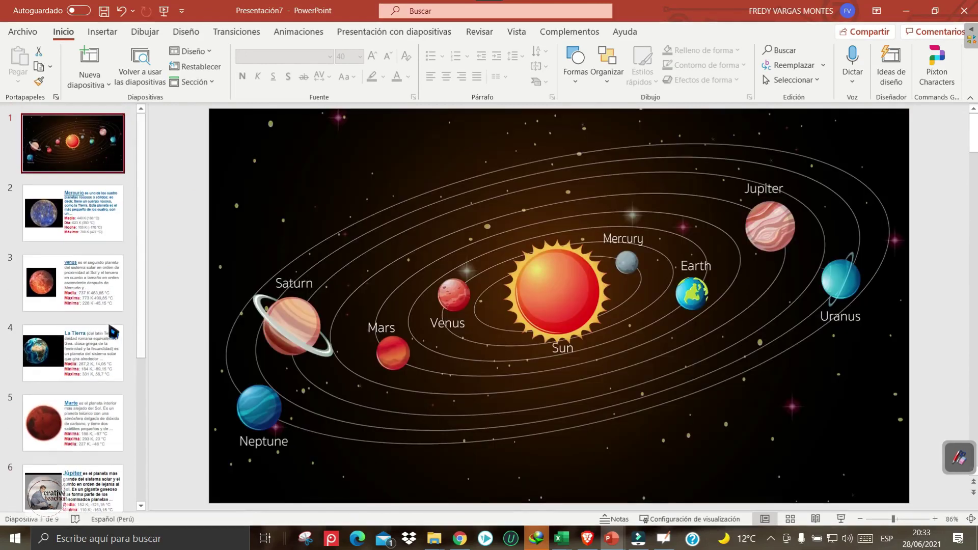
{"action": "left_click", "coordinate": [290, 161]}
Select the Mercurio zoom, show its Zoom settings, and circle the return-to-overview options in red
{"action": "left_click", "coordinate": [628, 264]}
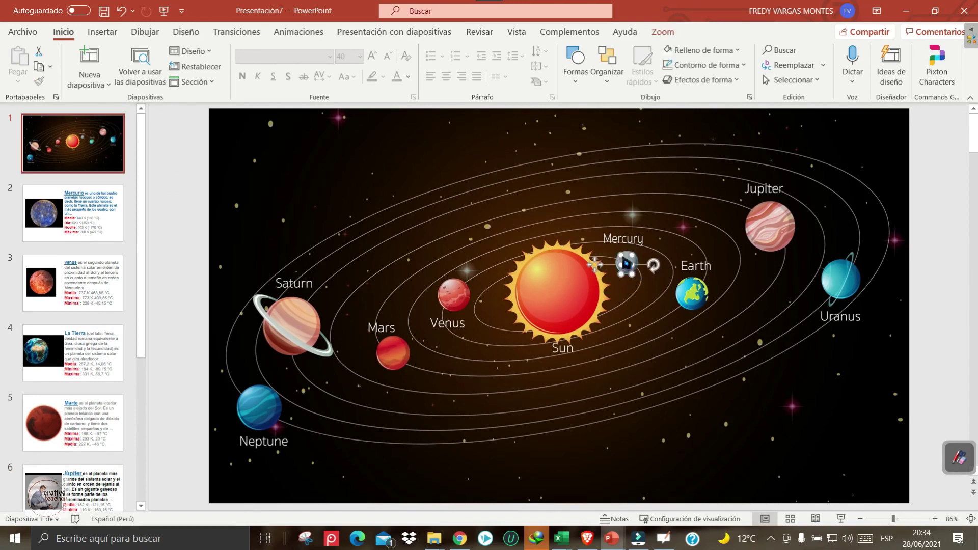
{"action": "left_click", "coordinate": [960, 457]}
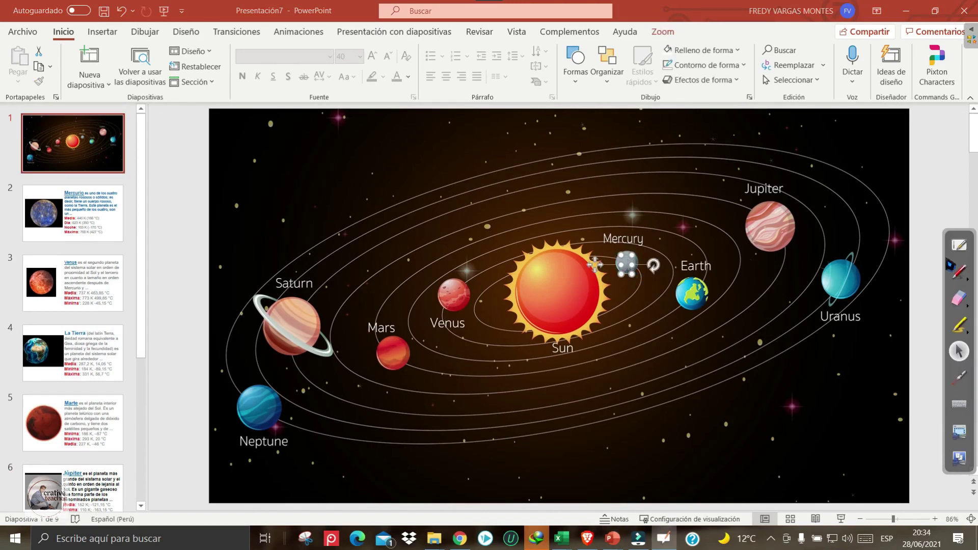
{"action": "left_click", "coordinate": [959, 271]}
{"action": "left_click_drag", "start_coordinate": [651, 37], "coordinate": [686, 31]}
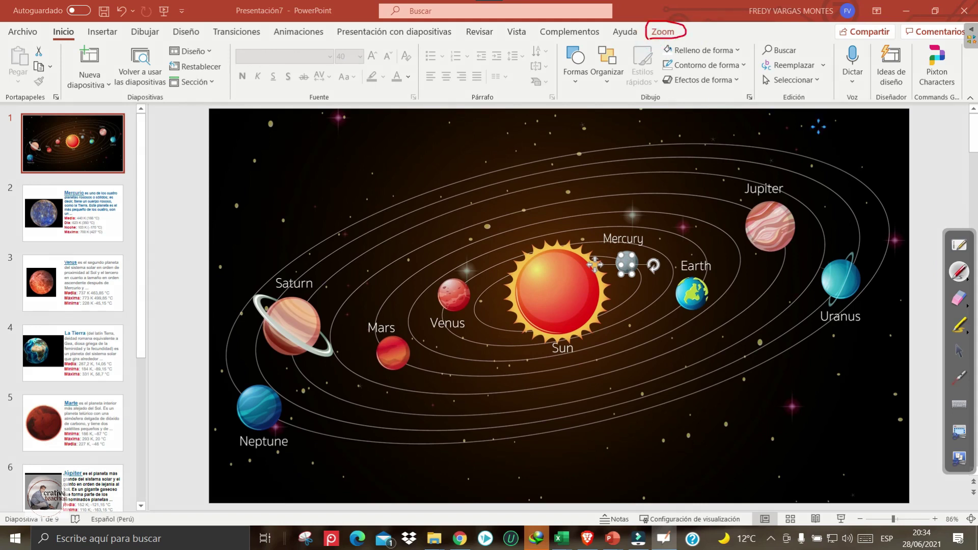
{"action": "left_click", "coordinate": [959, 350]}
{"action": "left_click", "coordinate": [660, 35]}
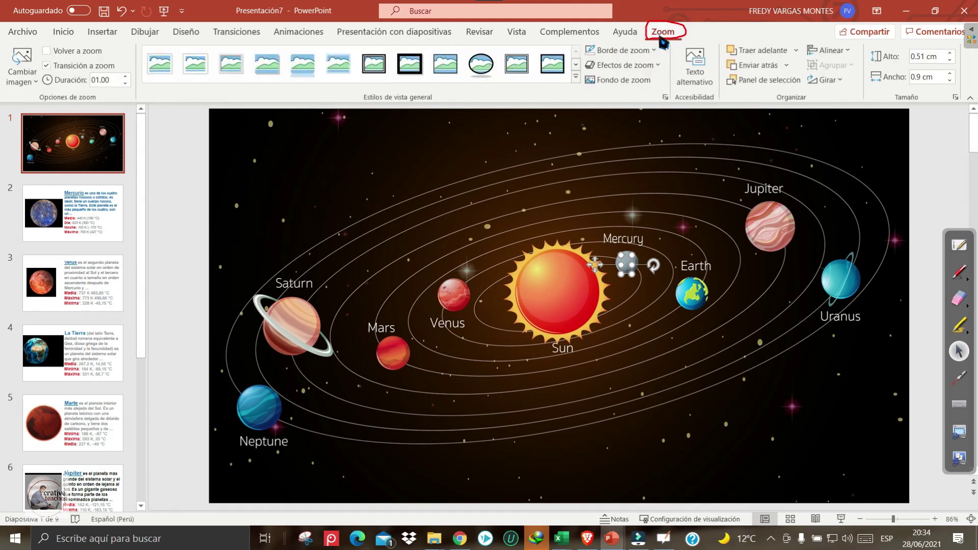
{"action": "left_click", "coordinate": [962, 273]}
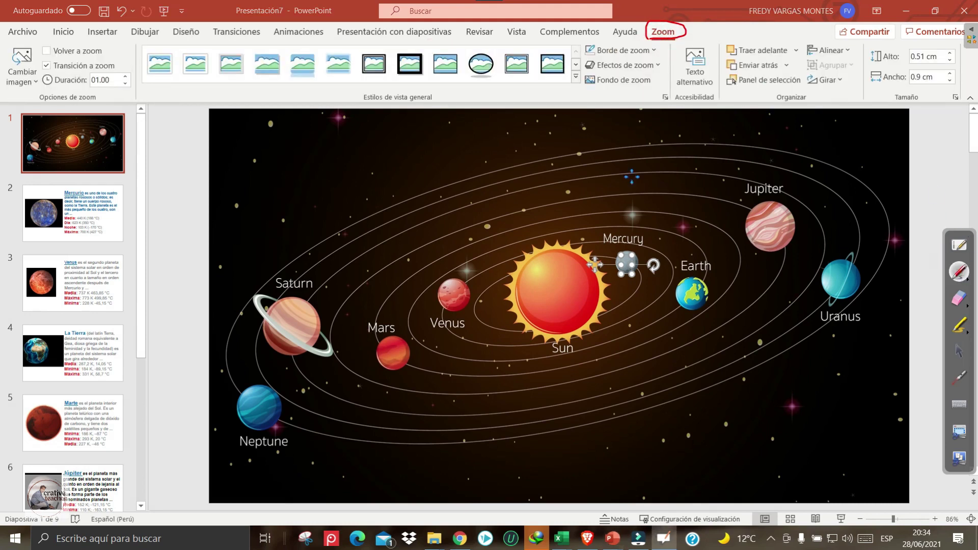
{"action": "mouse_move", "coordinate": [120, 47]}
{"action": "left_mouse_down"}
{"action": "mouse_move", "coordinate": [55, 39]}
{"action": "mouse_move", "coordinate": [28, 60]}
{"action": "left_mouse_up"}
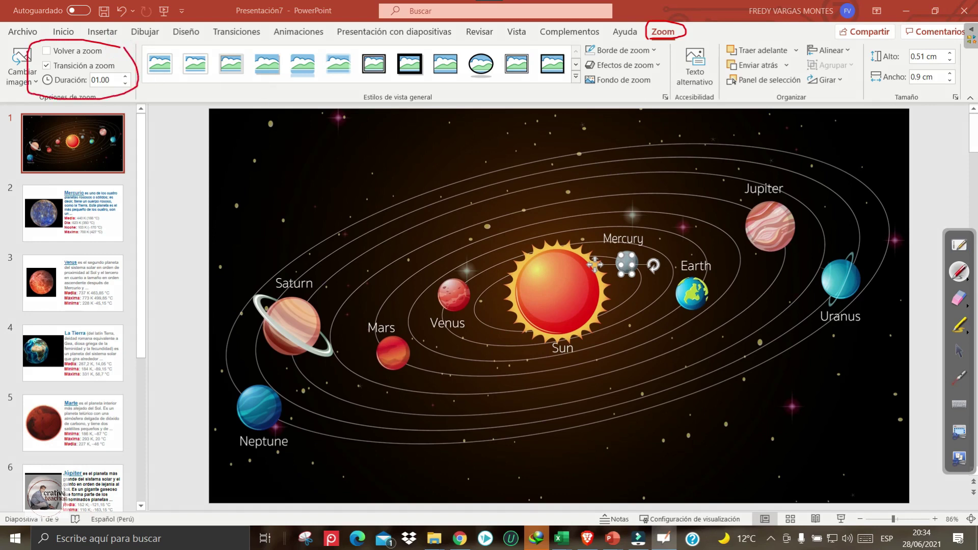
{"action": "key", "text": "Escape"}
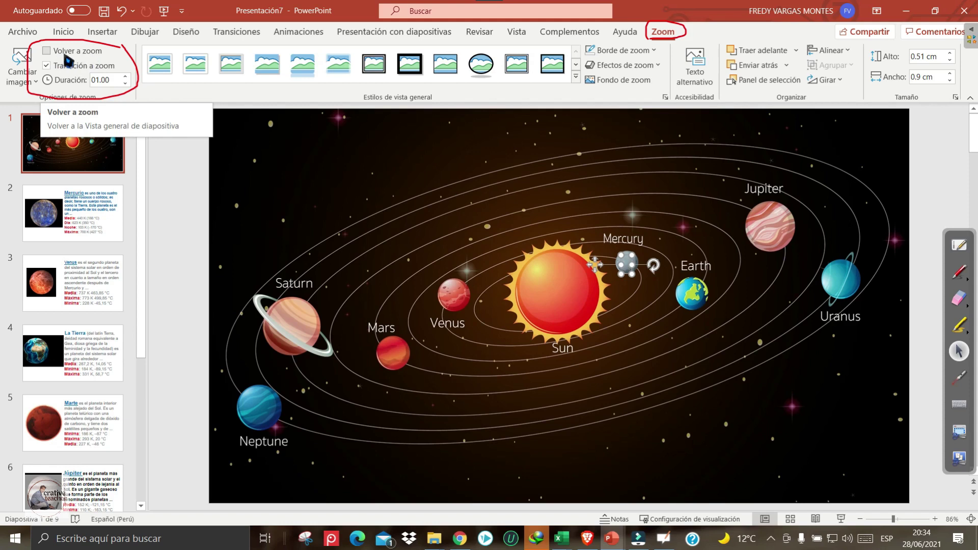
Tick Volver a zoom for the Mercurio, Venus and Tierra zooms and set Tierra's duration to 02.00
{"action": "left_click", "coordinate": [47, 51]}
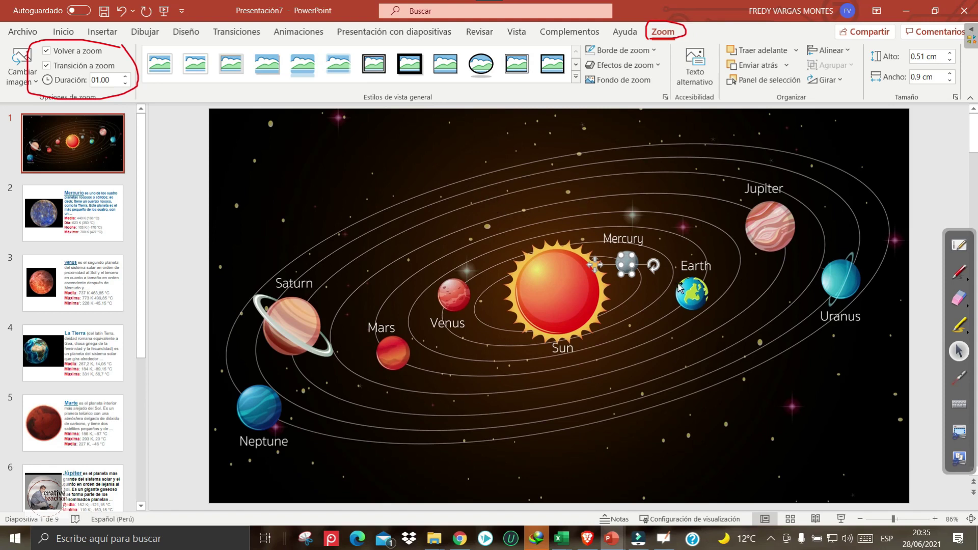
{"action": "left_click", "coordinate": [454, 295]}
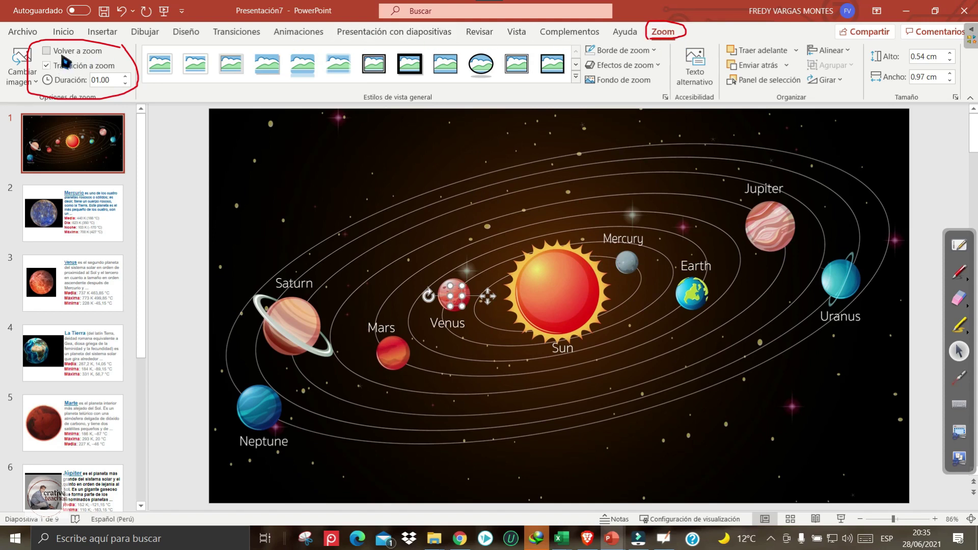
{"action": "left_click", "coordinate": [47, 53]}
{"action": "left_click", "coordinate": [691, 297]}
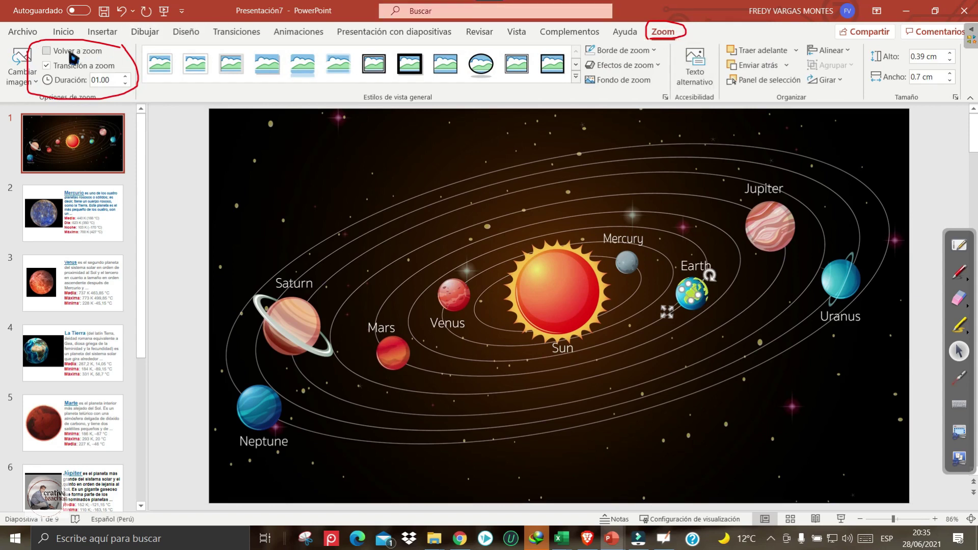
{"action": "left_click", "coordinate": [46, 51]}
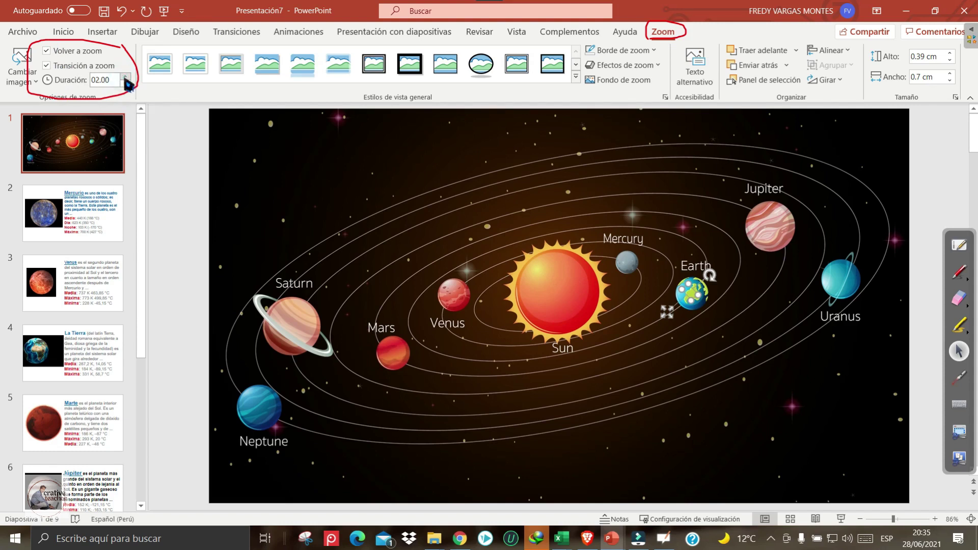
{"action": "left_click", "coordinate": [124, 83]}
{"action": "left_click", "coordinate": [125, 76]}
{"action": "left_click", "coordinate": [393, 357]}
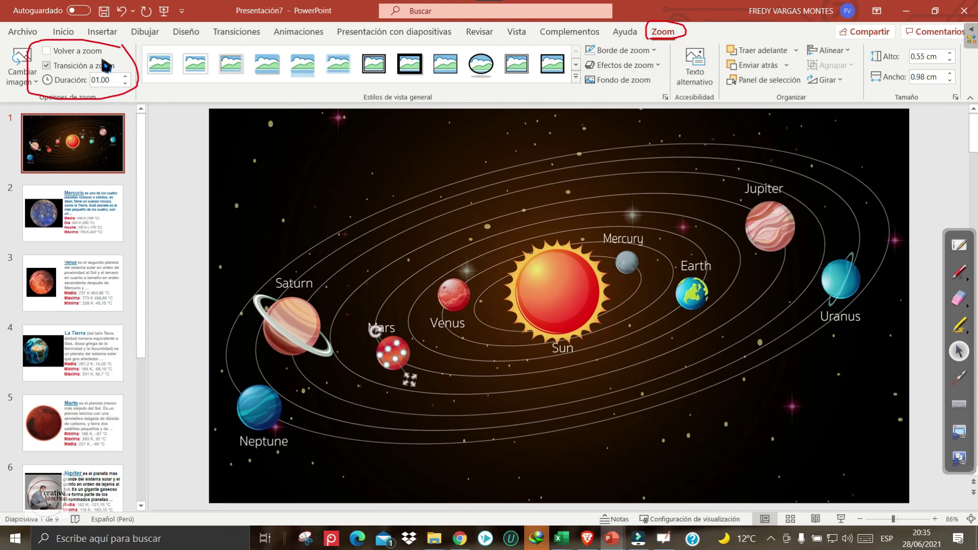
Make the Mars zoom return to the overview with a 01.75 zoom transition
{"action": "left_click", "coordinate": [48, 51]}
{"action": "left_click", "coordinate": [126, 77]}
{"action": "left_click", "coordinate": [125, 76]}
{"action": "left_click", "coordinate": [125, 76]}
Make the Jupiter zoom return to the overview with a 01.75 zoom transition
{"action": "left_click", "coordinate": [776, 226]}
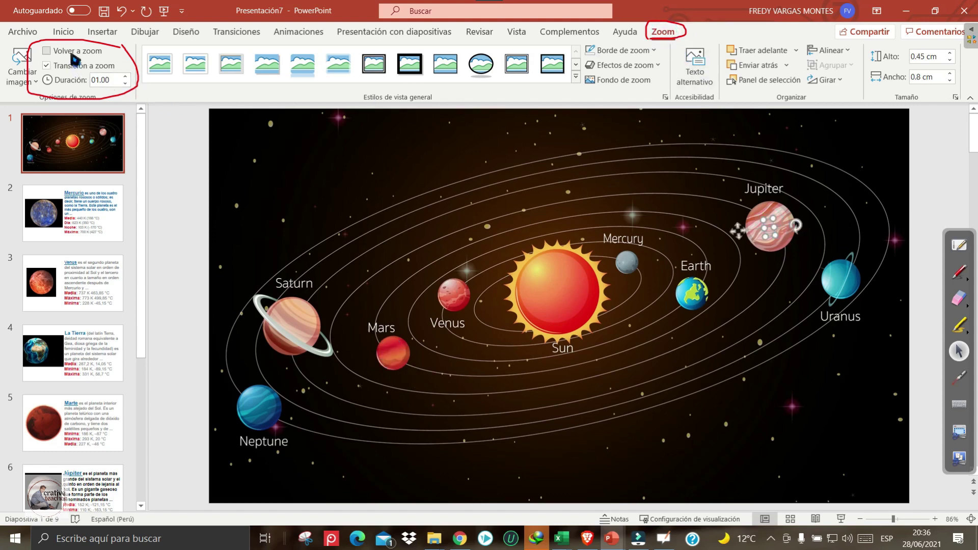
{"action": "left_click", "coordinate": [46, 51]}
{"action": "left_click", "coordinate": [125, 77]}
{"action": "left_click", "coordinate": [124, 76]}
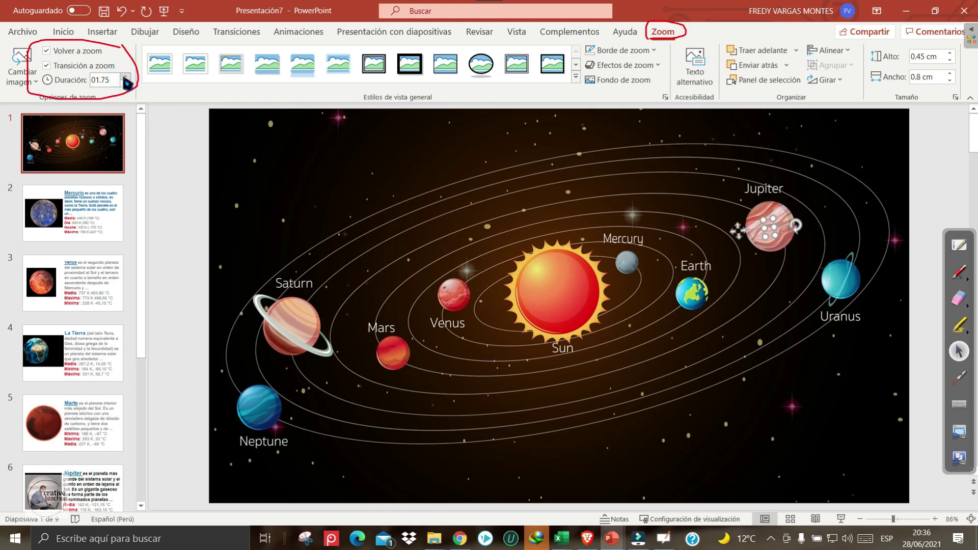
Make the Neptune zoom on the cover slide return to the overview, duration 01.75
{"action": "left_click", "coordinate": [306, 336]}
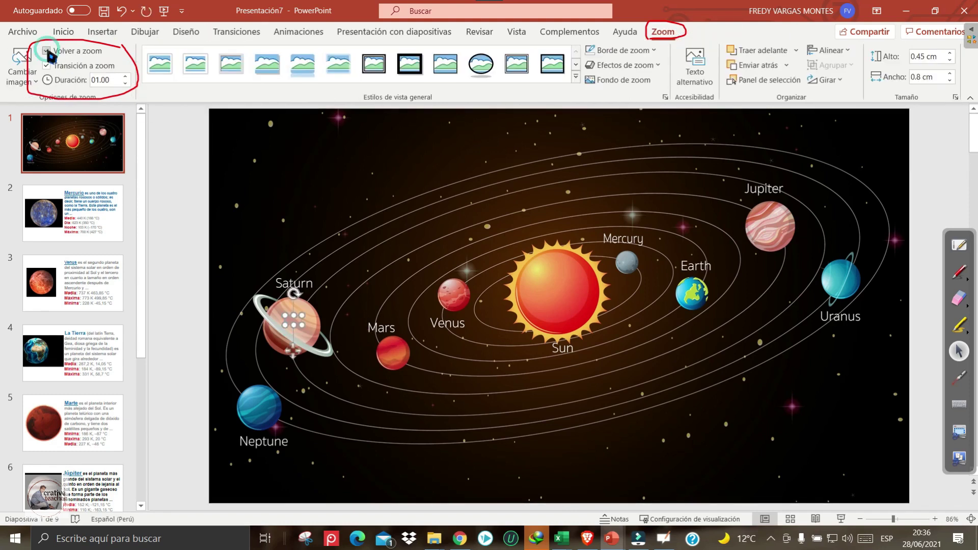
{"action": "left_click", "coordinate": [847, 283]}
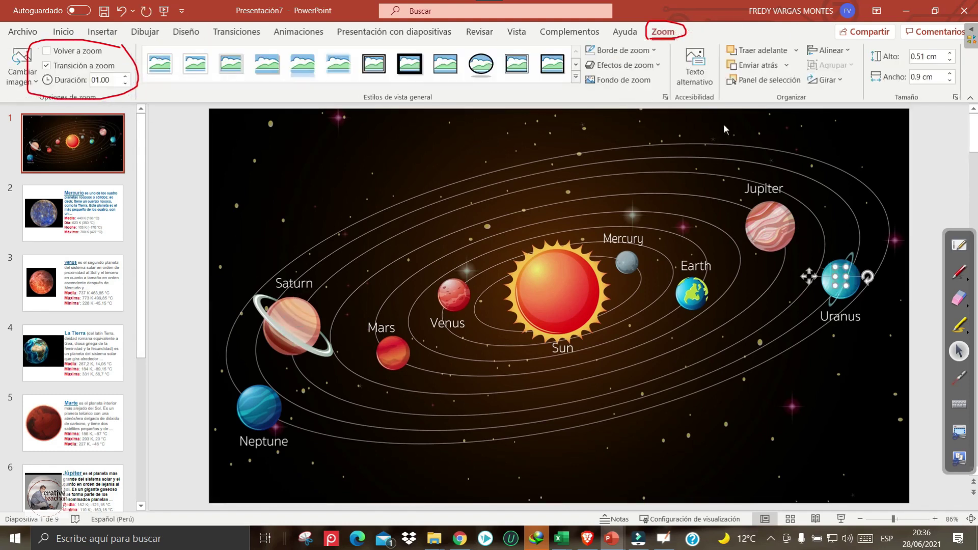
{"action": "left_click", "coordinate": [260, 414]}
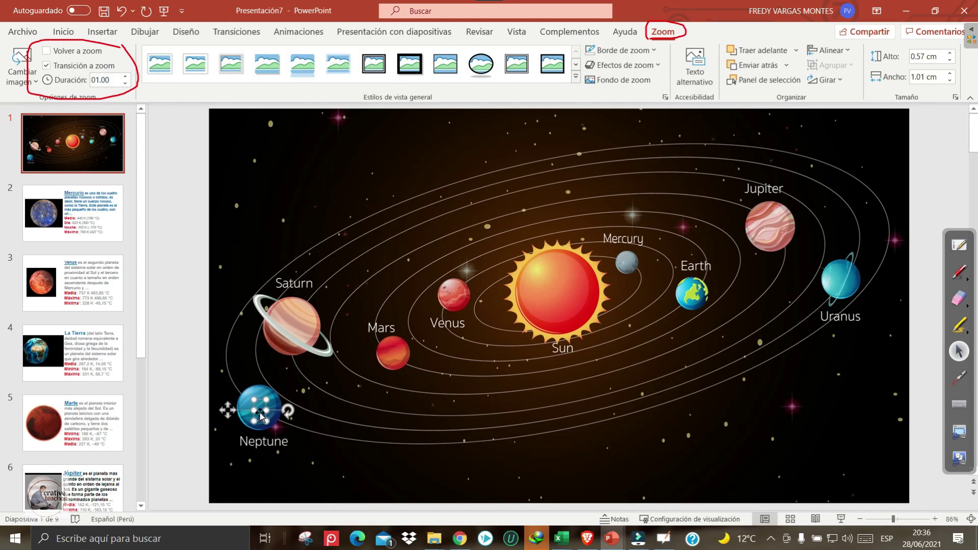
{"action": "left_click", "coordinate": [46, 51]}
{"action": "left_click", "coordinate": [125, 76]}
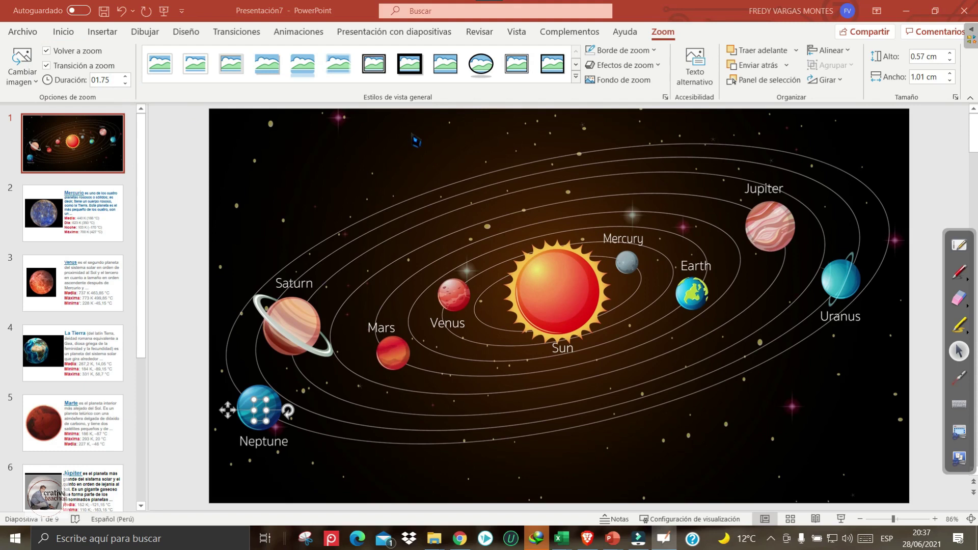
{"action": "left_click", "coordinate": [840, 518]}
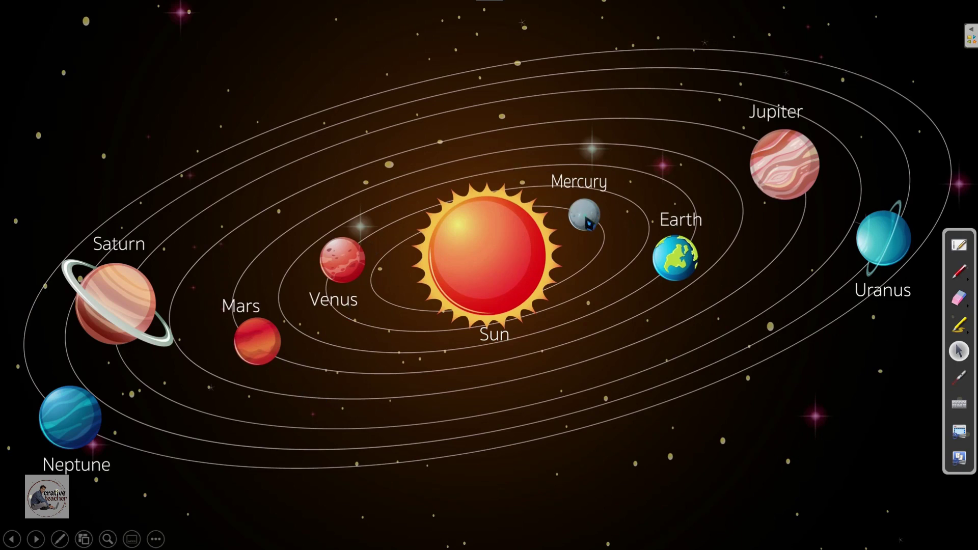
{"action": "left_click", "coordinate": [589, 223]}
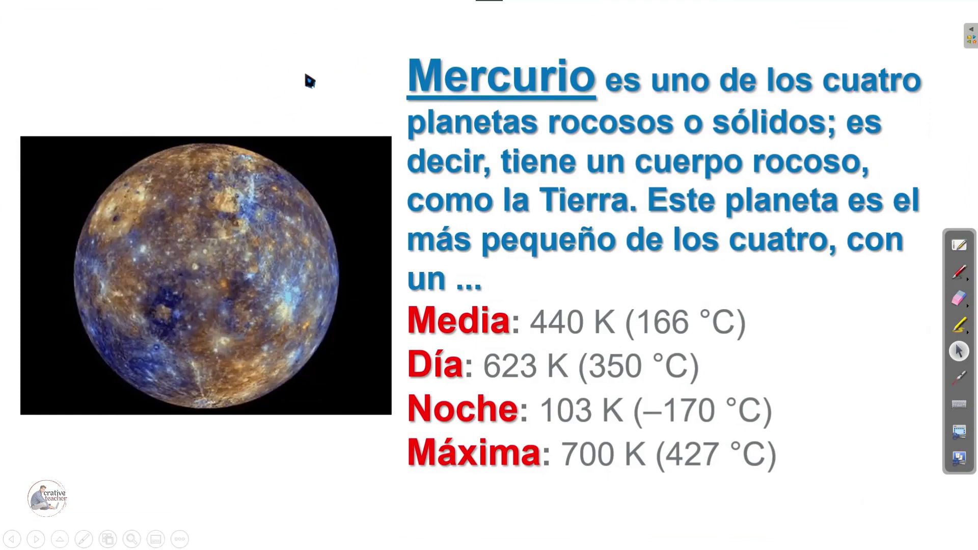
{"action": "left_click", "coordinate": [307, 77]}
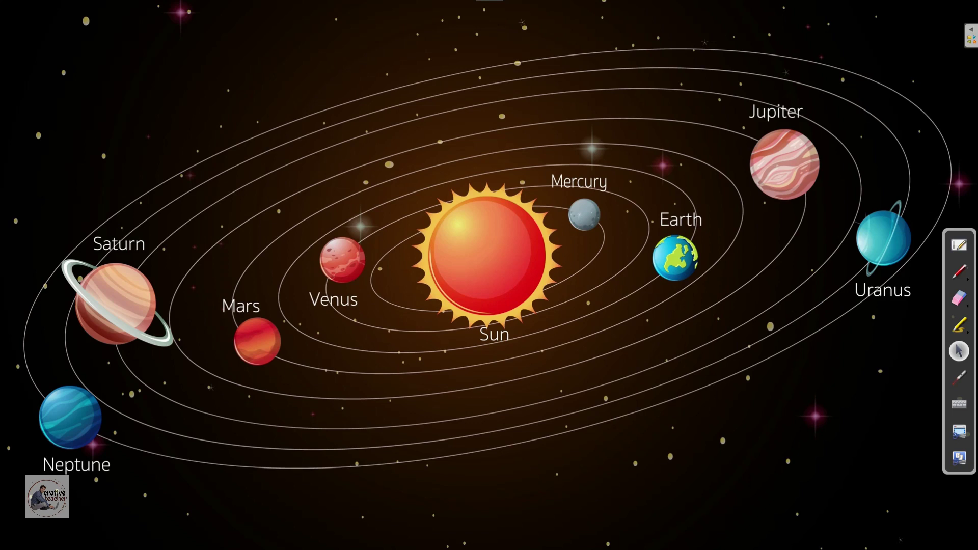
{"action": "left_click", "coordinate": [343, 265]}
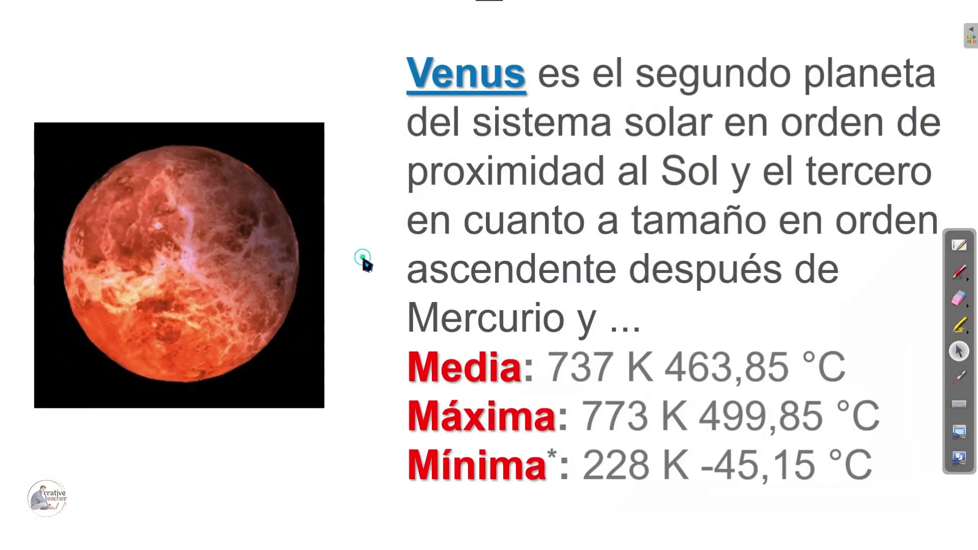
{"action": "left_click", "coordinate": [367, 265]}
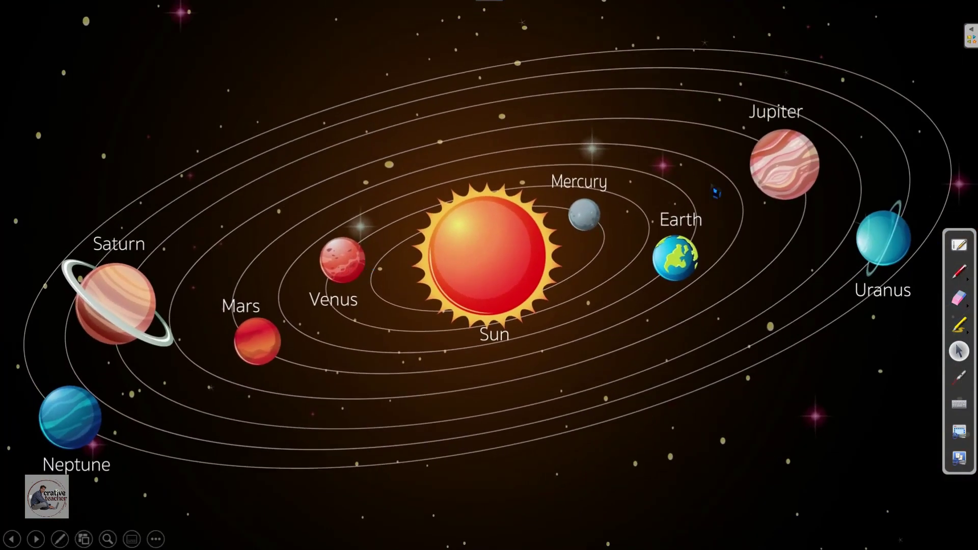
{"action": "left_click", "coordinate": [783, 163]}
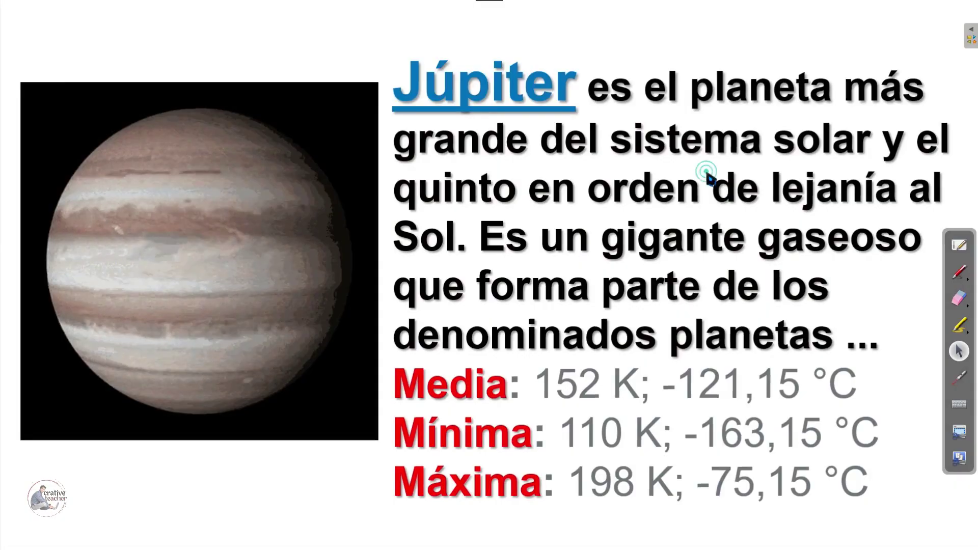
{"action": "left_click", "coordinate": [705, 167]}
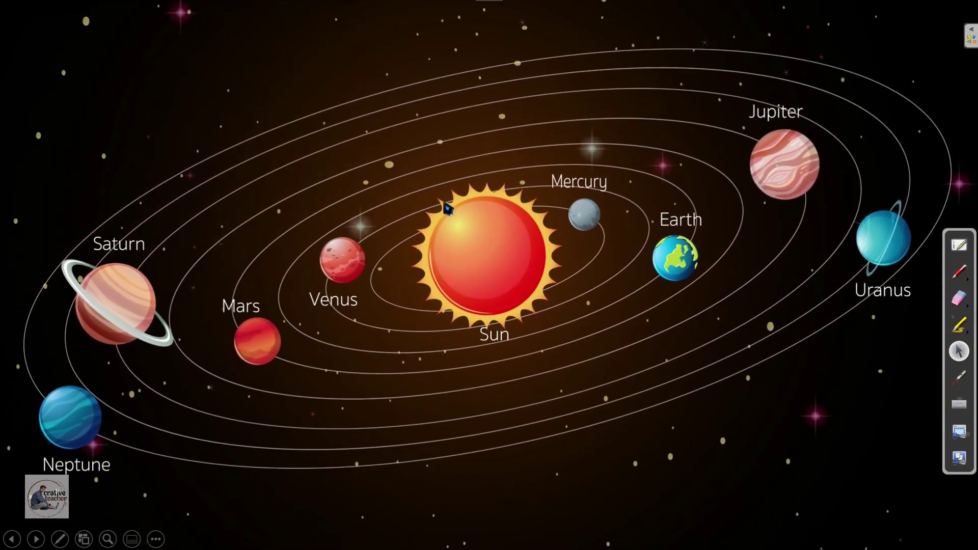
{"action": "left_click", "coordinate": [254, 350]}
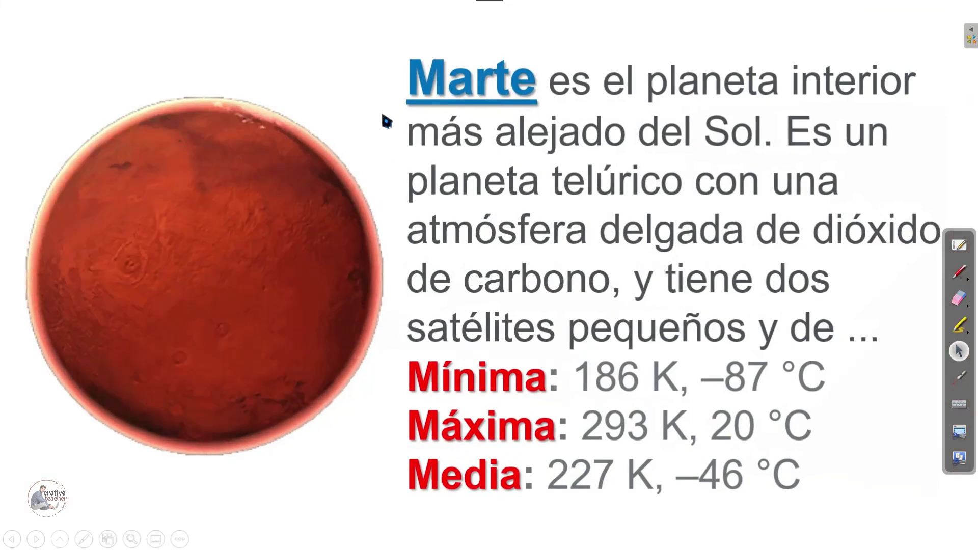
{"action": "left_click", "coordinate": [381, 111]}
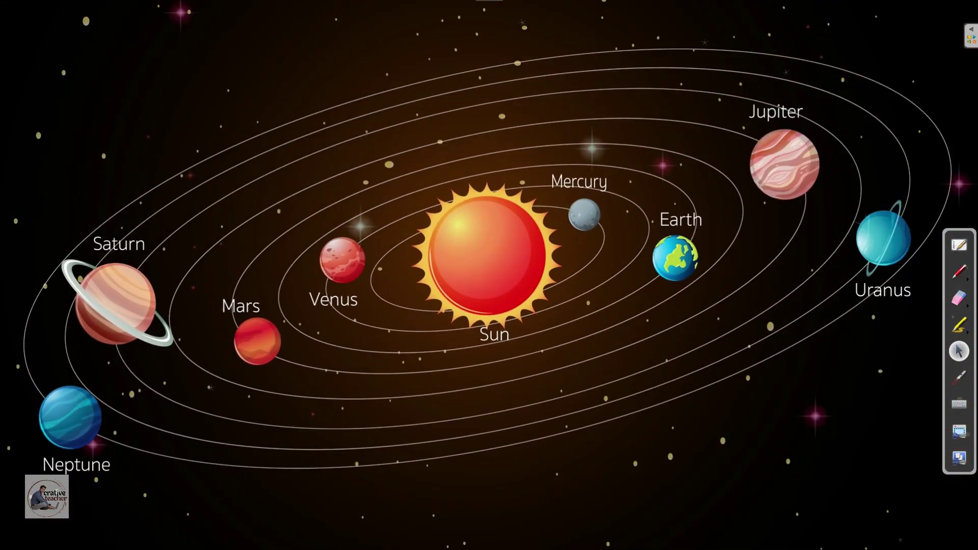
{"action": "key", "text": "Escape"}
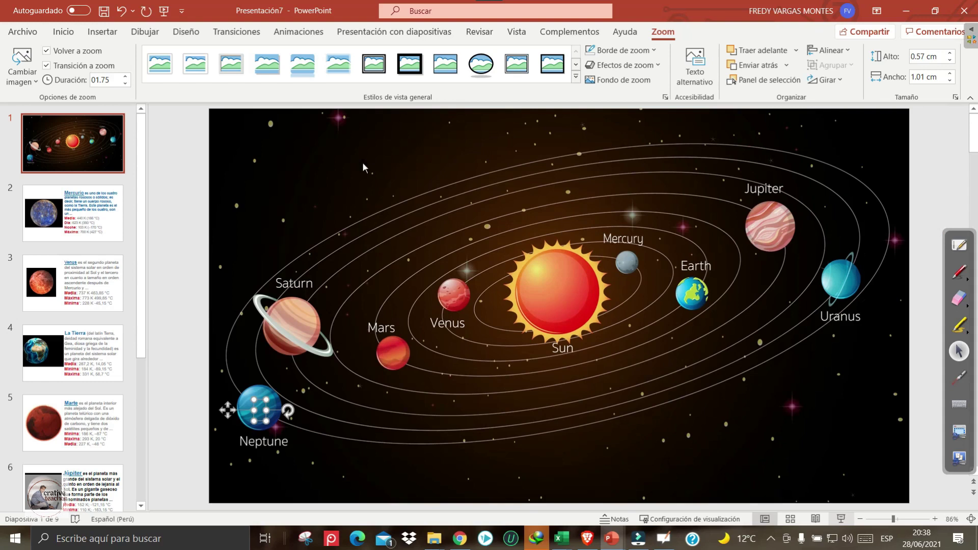
{"action": "left_click", "coordinate": [198, 297]}
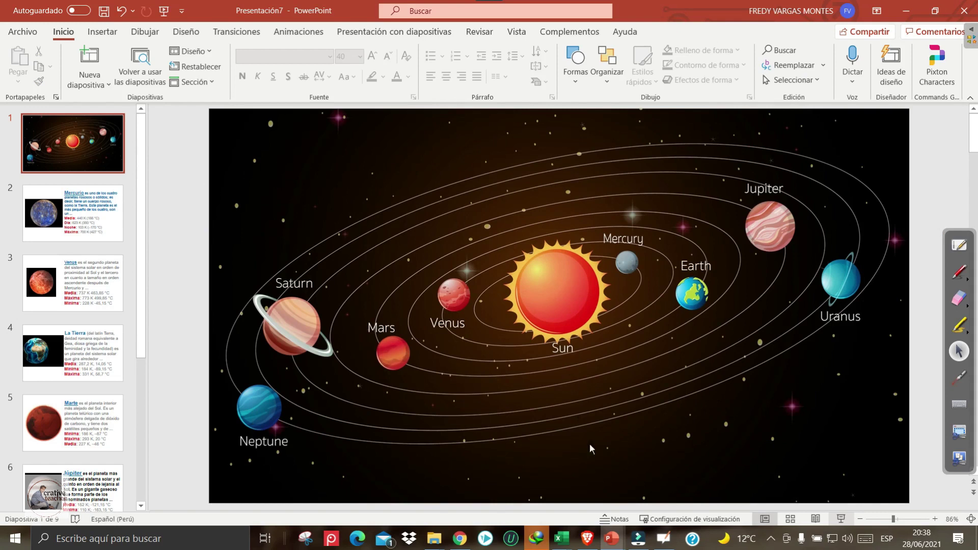
{"action": "mouse_move", "coordinate": [611, 538]}
{"action": "left_click", "coordinate": [545, 484]}
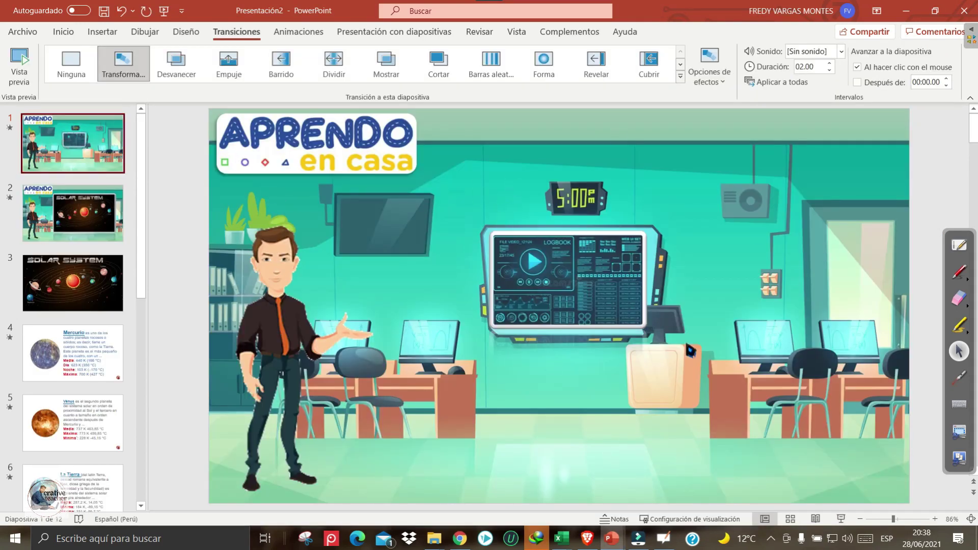
{"action": "left_click", "coordinate": [104, 242]}
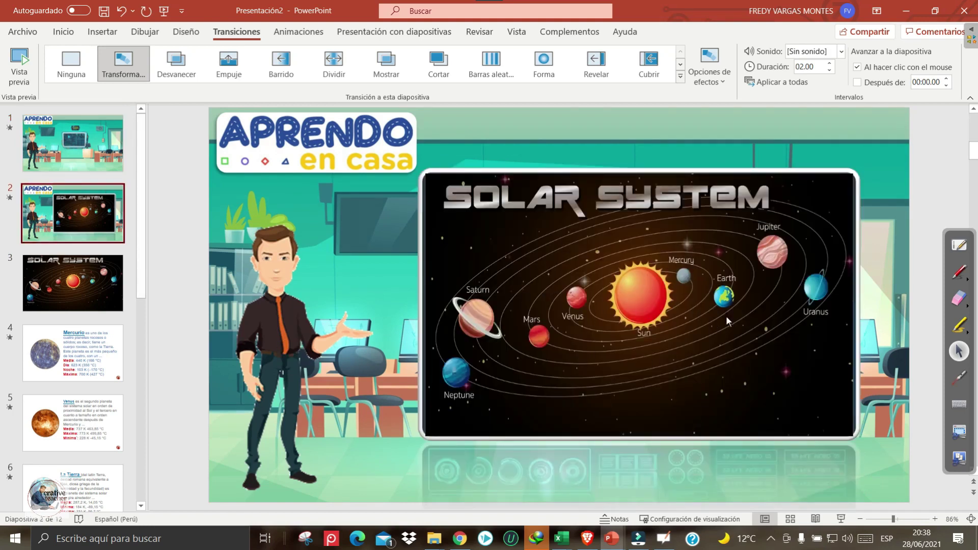
{"action": "left_click", "coordinate": [76, 301]}
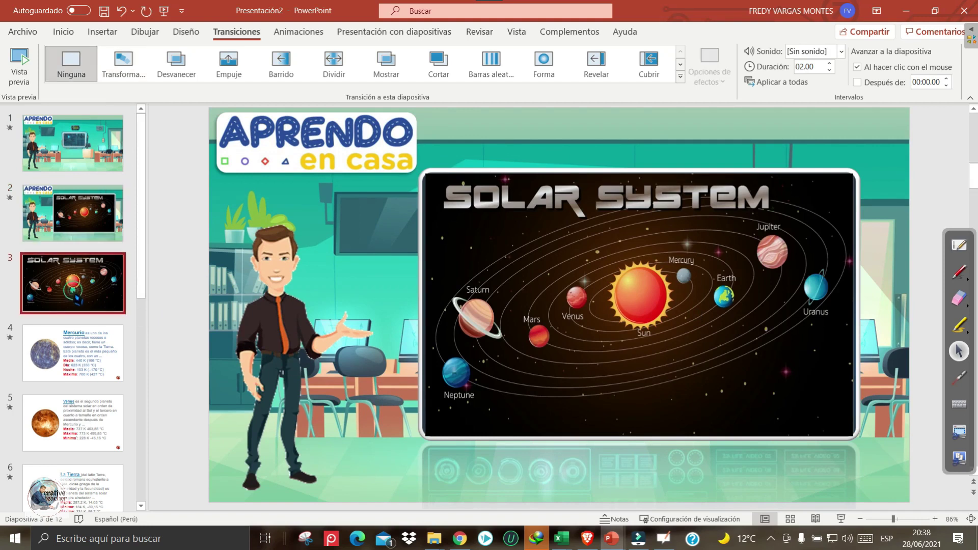
{"action": "scroll", "coordinate": [81, 362], "scroll_direction": "down", "scroll_amount": 1}
{"action": "scroll", "coordinate": [82, 361], "scroll_direction": "down", "scroll_amount": 5}
{"action": "scroll", "coordinate": [81, 362], "scroll_direction": "down", "scroll_amount": 2}
{"action": "left_click", "coordinate": [77, 463]}
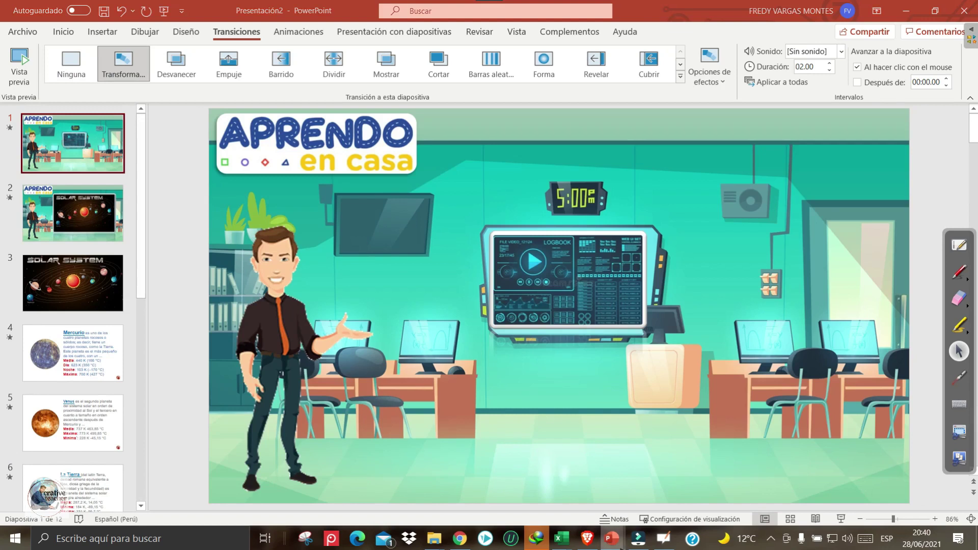
{"action": "mouse_move", "coordinate": [611, 539]}
{"action": "left_click", "coordinate": [682, 484]}
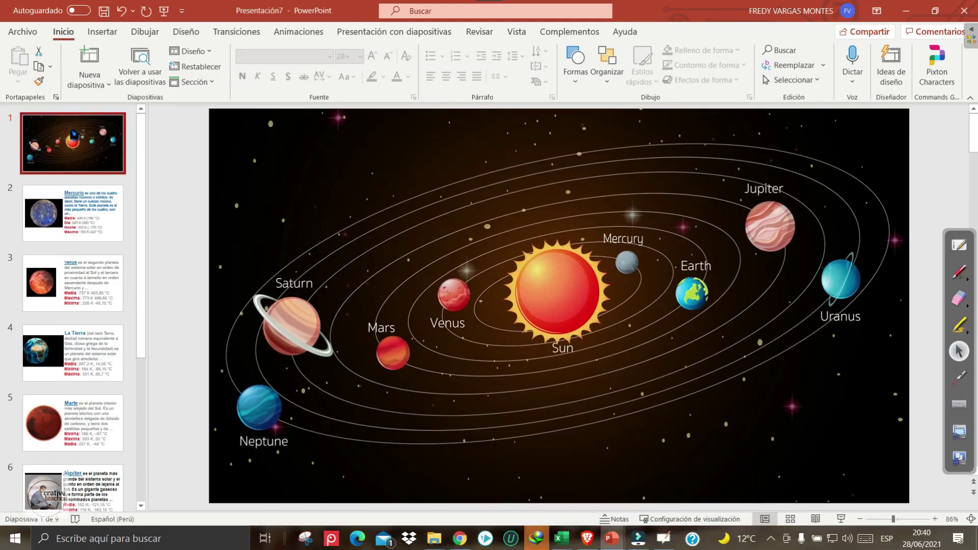
Insert a new slide, move it above the cover, and delete both its placeholders
{"action": "key", "text": "ctrl+m"}
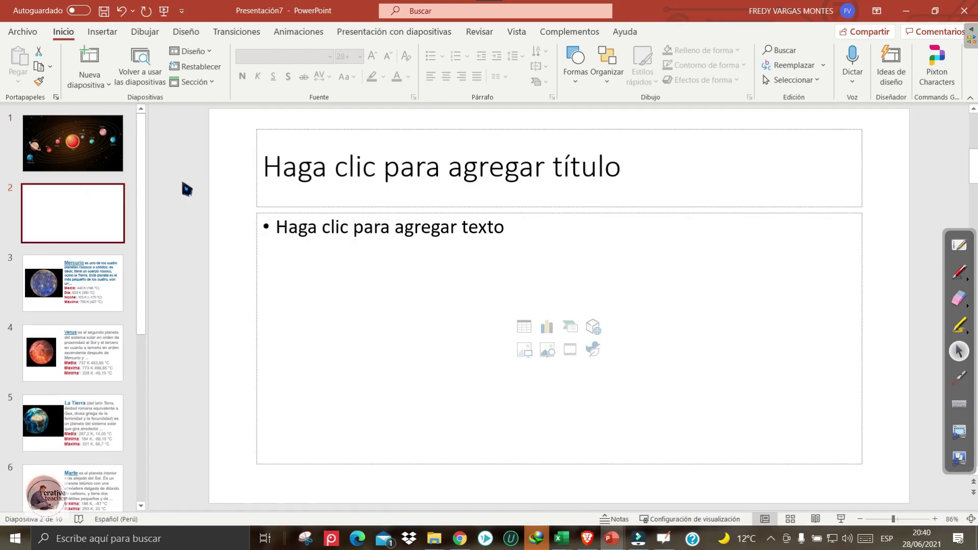
{"action": "left_click", "coordinate": [107, 210]}
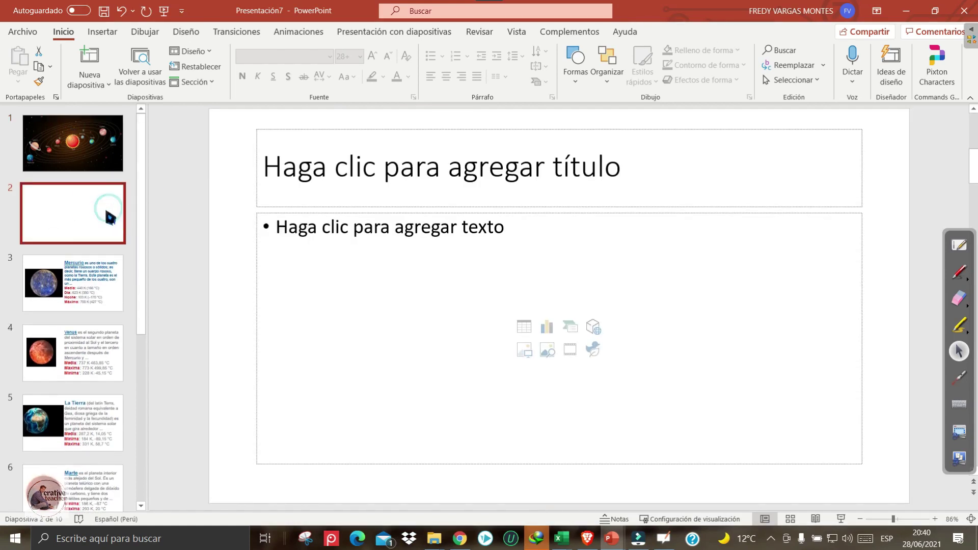
{"action": "left_click_drag", "start_coordinate": [88, 214], "coordinate": [86, 130]}
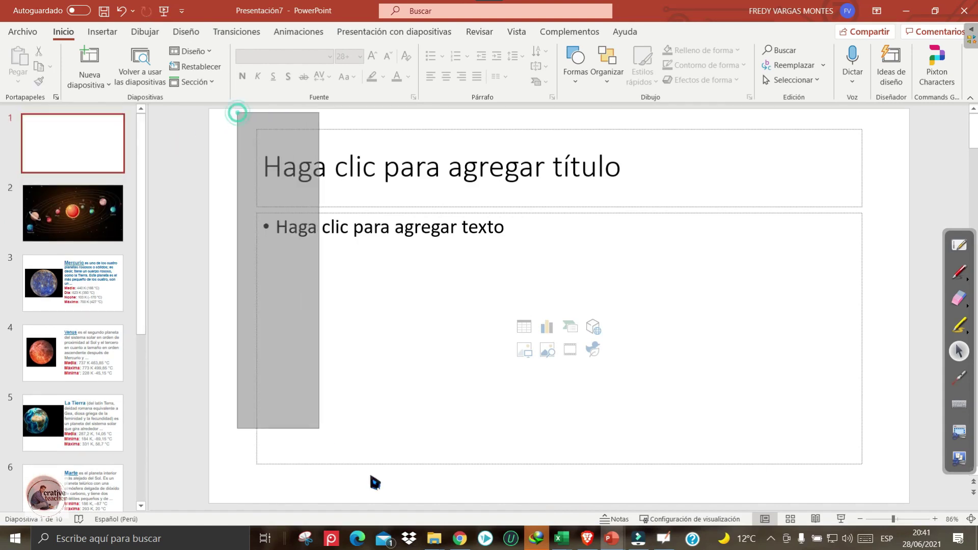
{"action": "left_click_drag", "start_coordinate": [237, 110], "coordinate": [931, 493]}
{"action": "key", "text": "Delete"}
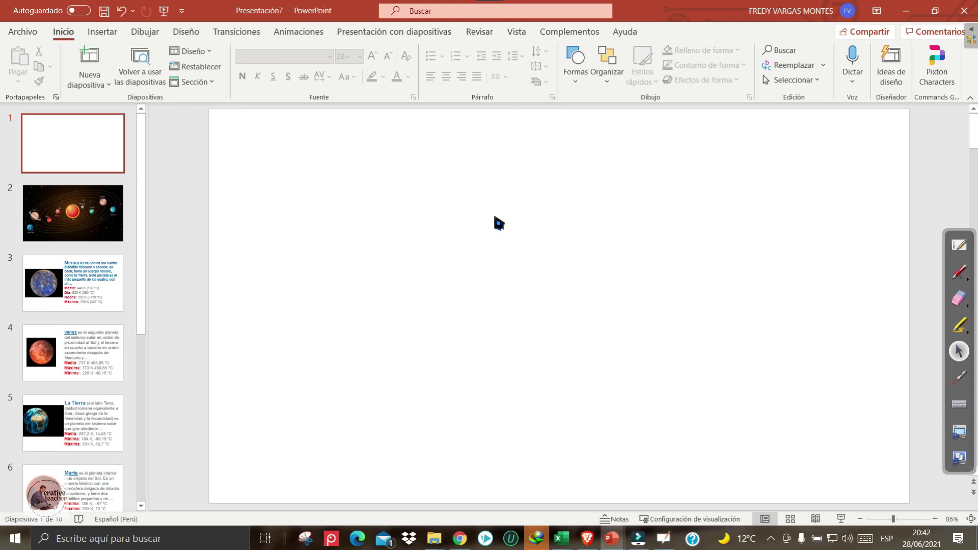
Open 'Formato del fondo...' for the blank first slide to show the Dar formato al fondo pane
{"action": "right_click", "coordinate": [453, 229]}
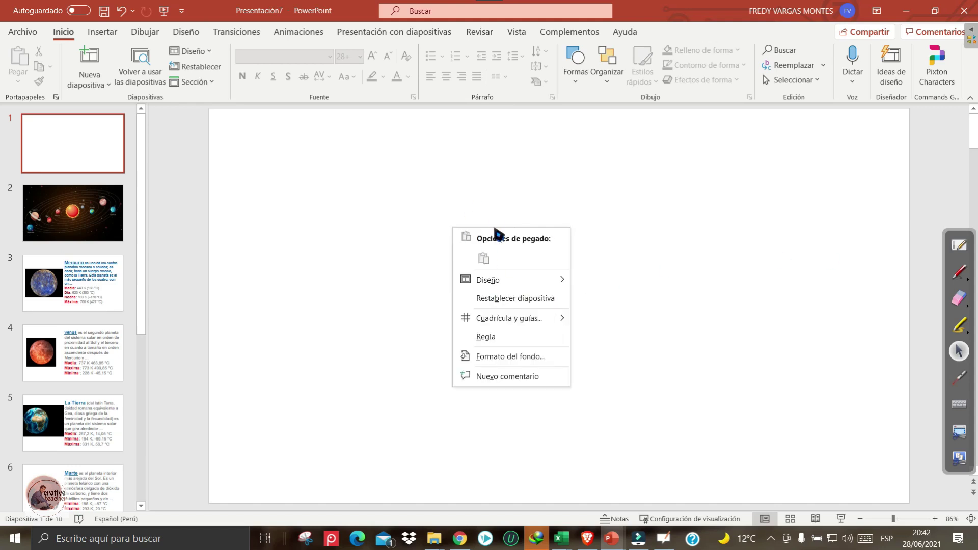
{"action": "left_click", "coordinate": [508, 356]}
{"action": "left_click", "coordinate": [958, 272]}
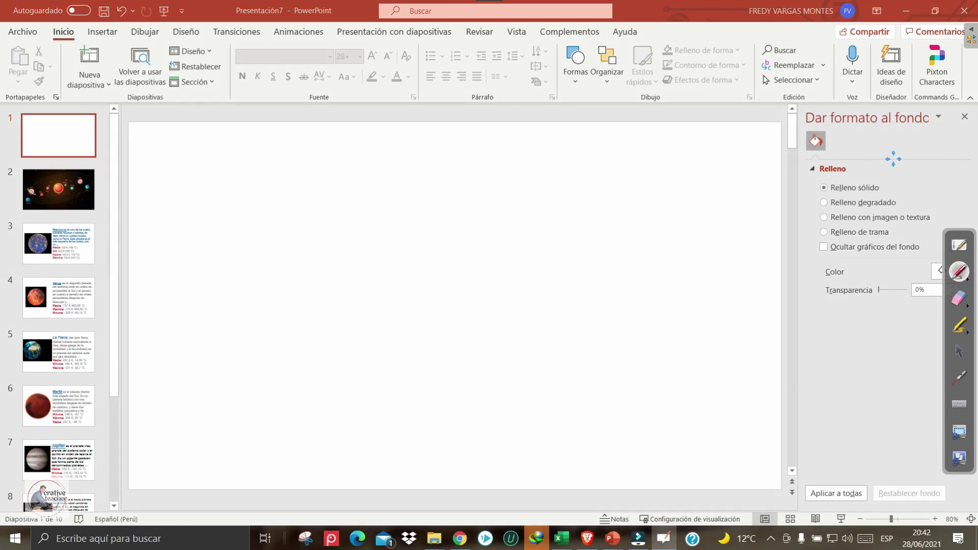
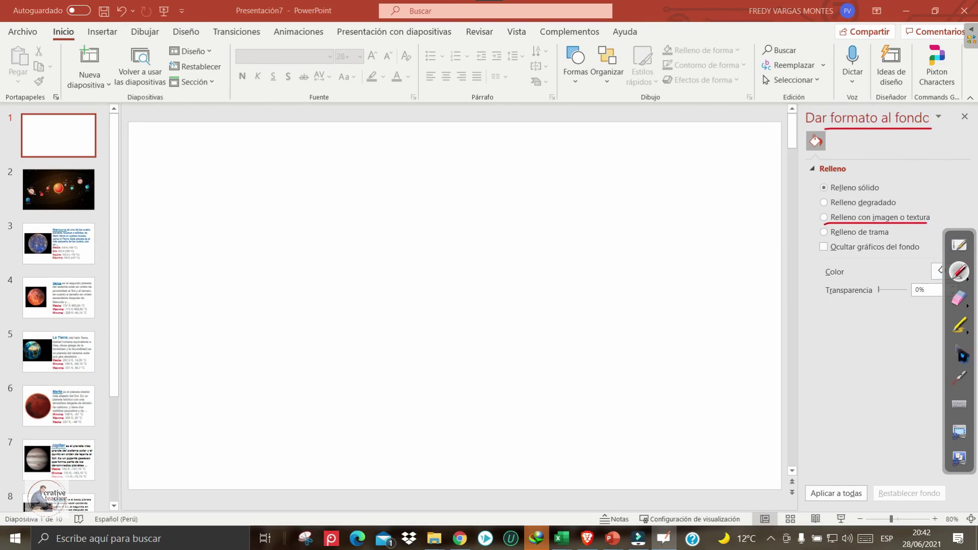
Switch slide 1's background fill to Picture or texture fill
{"action": "left_click", "coordinate": [959, 351]}
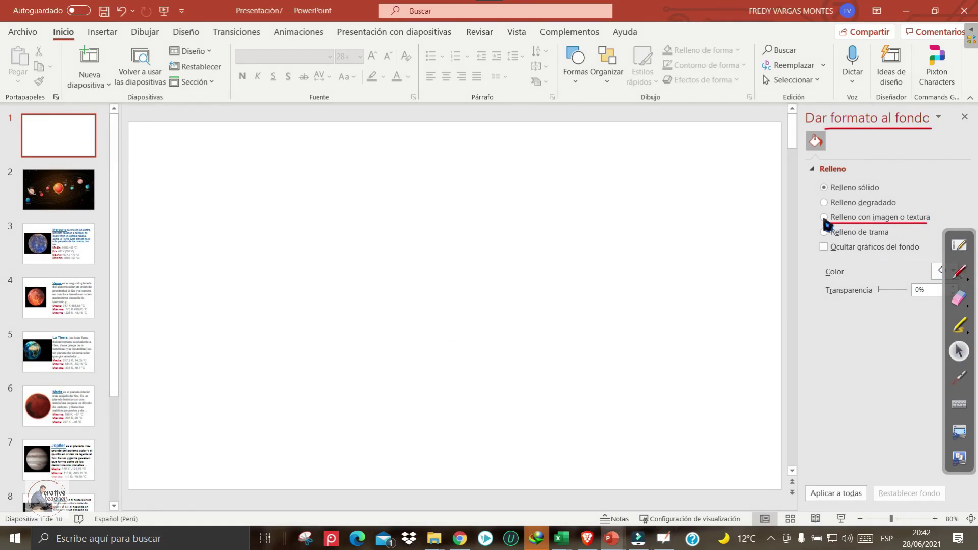
{"action": "left_click", "coordinate": [824, 217]}
{"action": "left_click", "coordinate": [959, 272]}
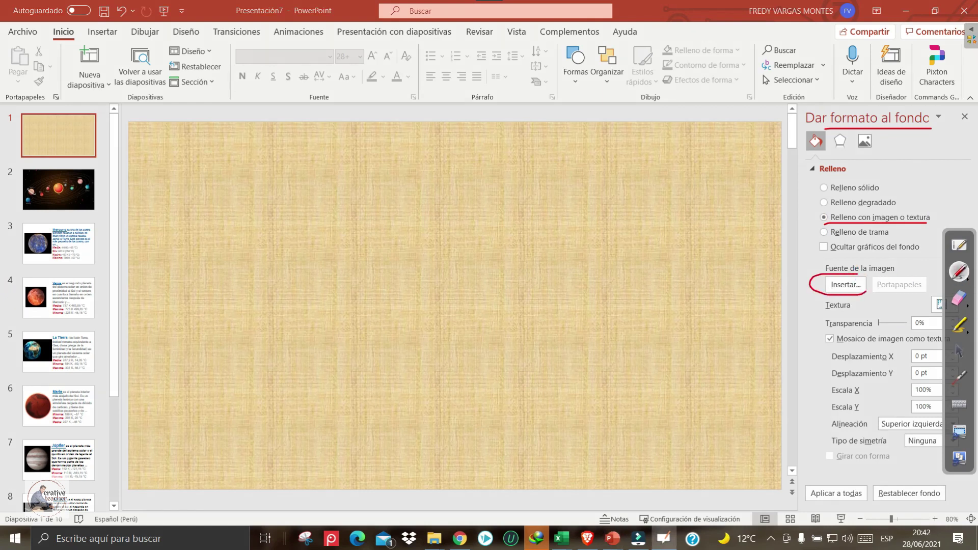
{"action": "left_click", "coordinate": [959, 352]}
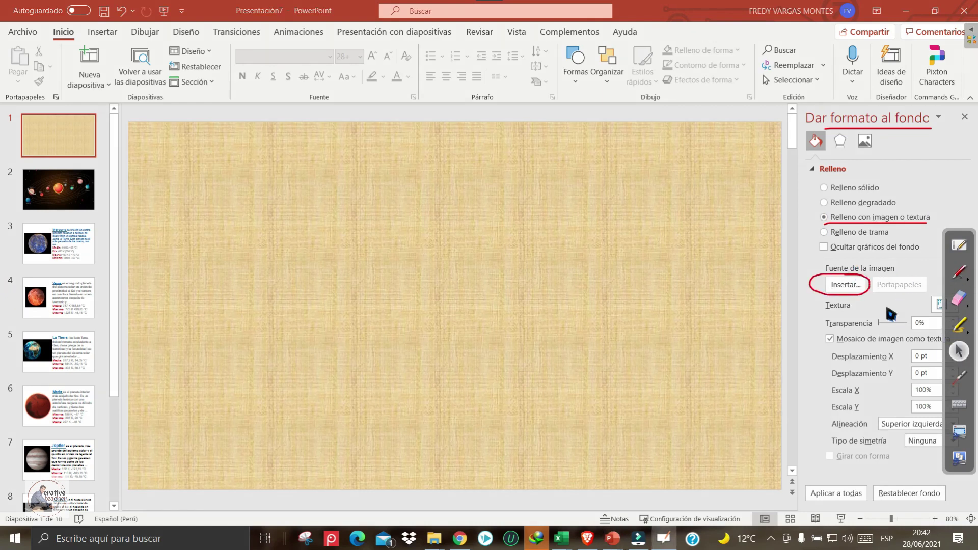
{"action": "left_click", "coordinate": [840, 286]}
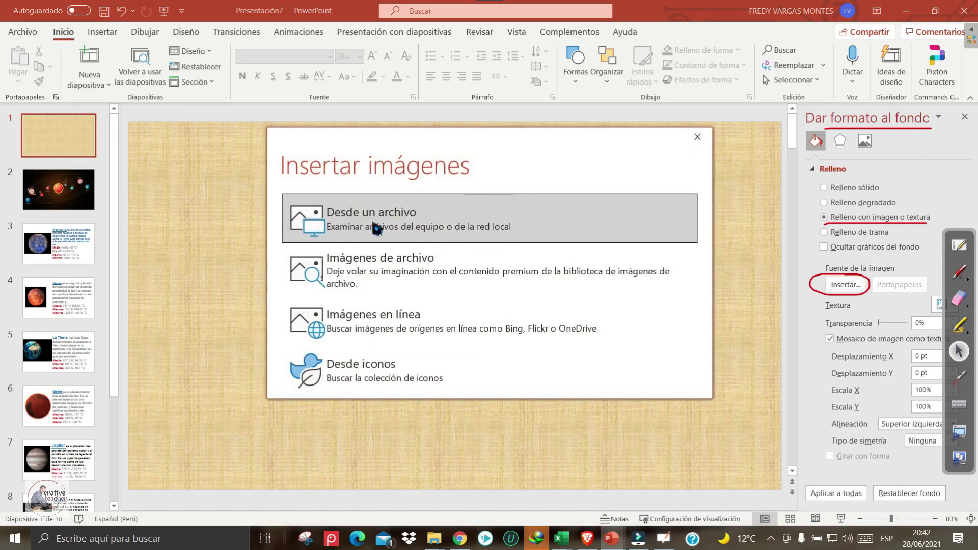
Insert classroom image 2266 from the computer classroom folder as the background picture
{"action": "left_click", "coordinate": [411, 218]}
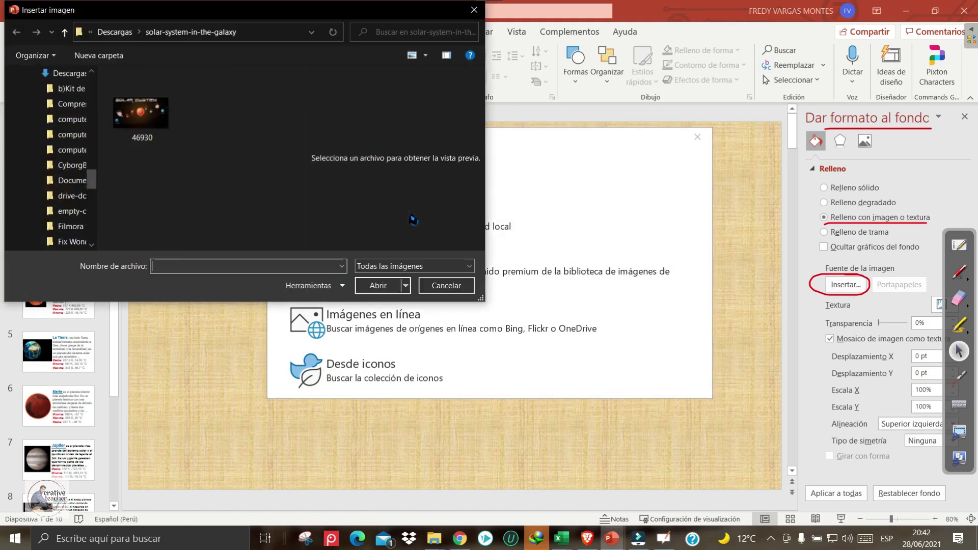
{"action": "scroll", "coordinate": [168, 132], "scroll_direction": "down", "scroll_amount": 3}
{"action": "scroll", "coordinate": [193, 153], "scroll_direction": "down", "scroll_amount": 2}
{"action": "scroll", "coordinate": [204, 158], "scroll_direction": "down", "scroll_amount": 3}
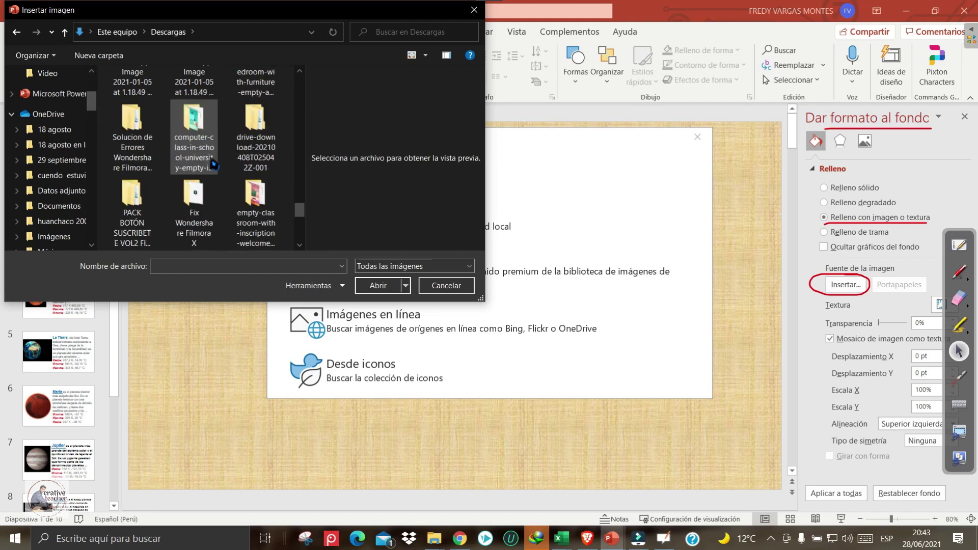
{"action": "scroll", "coordinate": [214, 164], "scroll_direction": "down", "scroll_amount": 2}
{"action": "double_click", "coordinate": [214, 164]}
{"action": "left_click", "coordinate": [146, 118]}
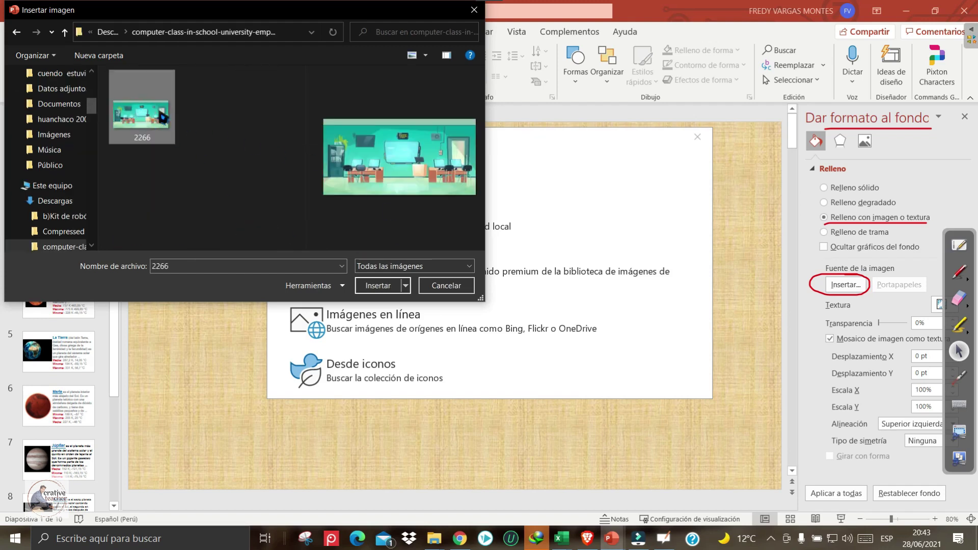
{"action": "left_click", "coordinate": [377, 285]}
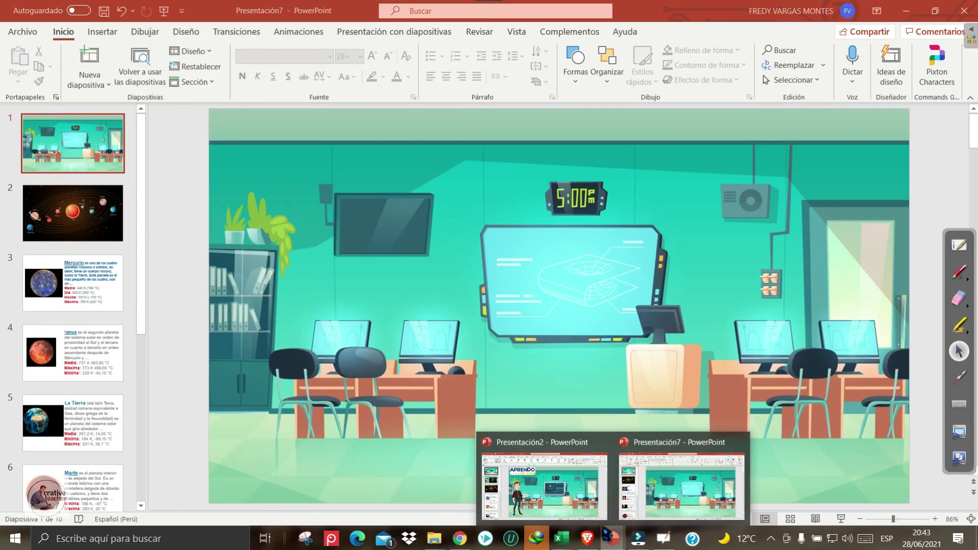
Glance at the finished Presentación2 example, then move over to the Chrome browser
{"action": "mouse_move", "coordinate": [611, 538]}
{"action": "left_click", "coordinate": [572, 506]}
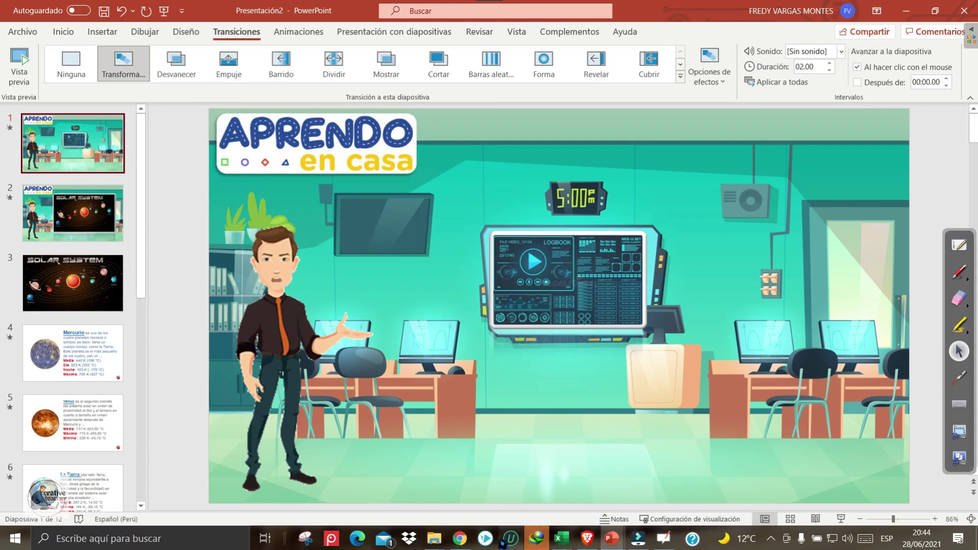
{"action": "left_click", "coordinate": [459, 538]}
Search Google Images for 'HOMBRE HABLANDO GIF' filtered to movimiento
{"action": "left_click", "coordinate": [387, 248]}
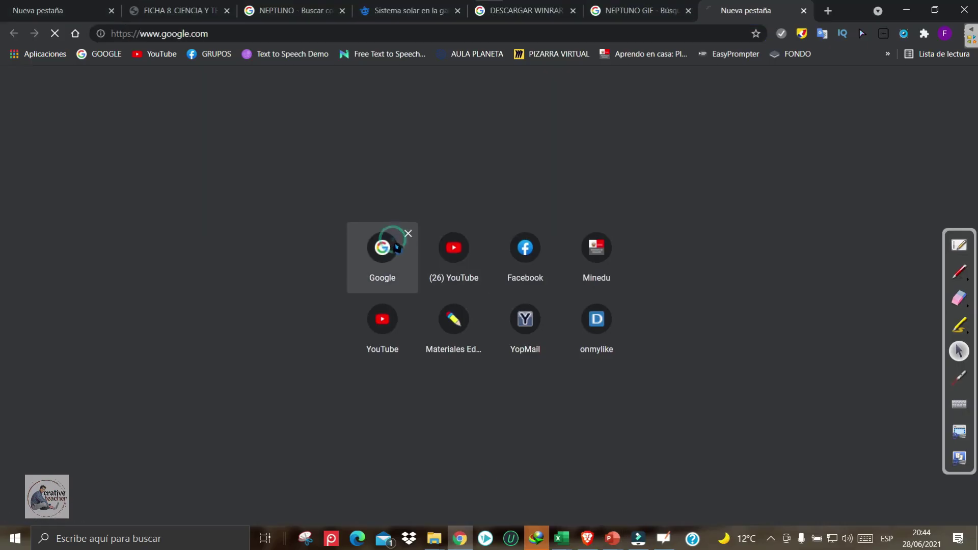
{"action": "type", "text": "H"}
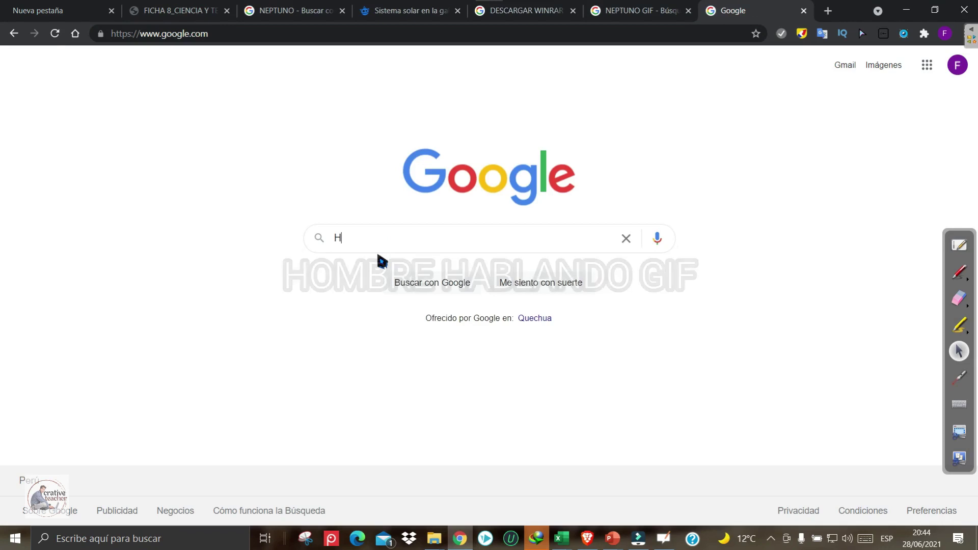
{"action": "type", "text": "OMBRE HA"}
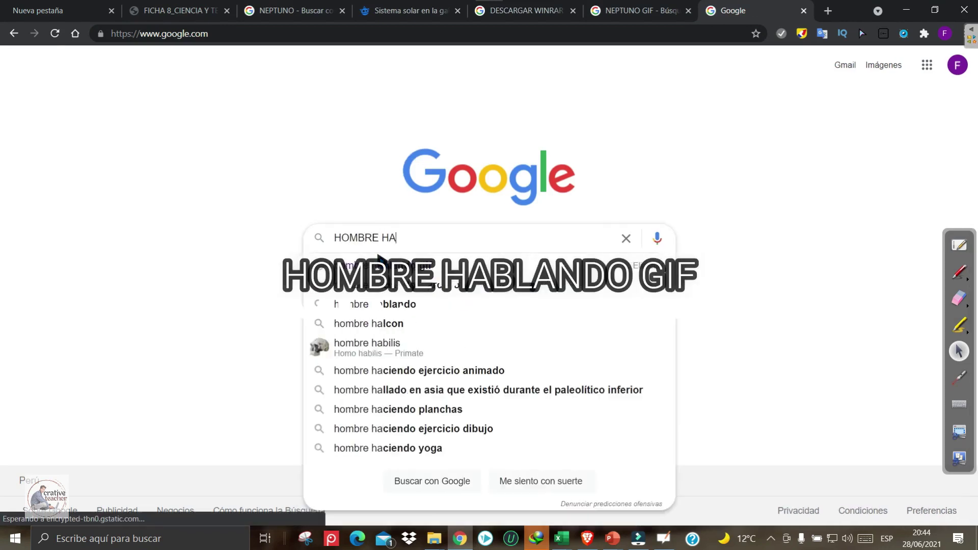
{"action": "type", "text": "BLANDO GI"}
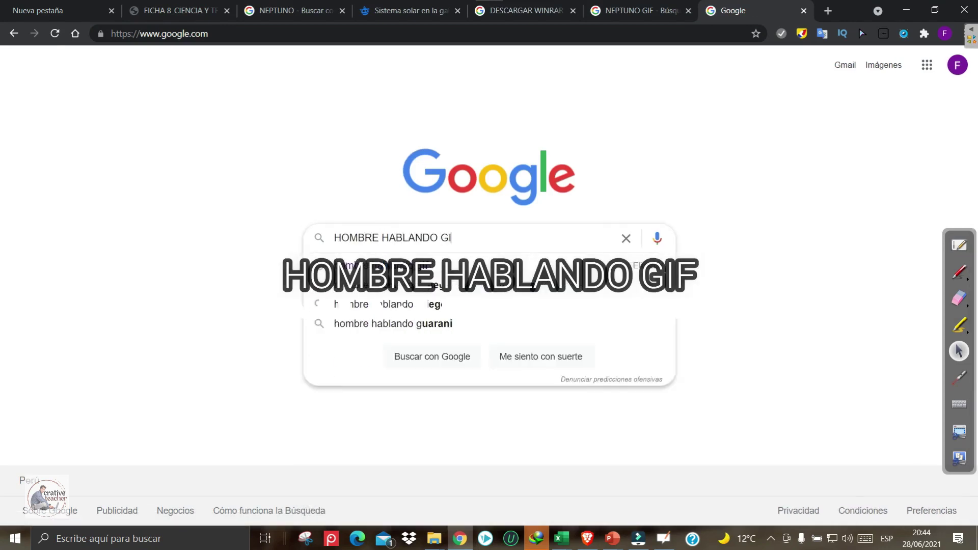
{"action": "type", "text": "F"}
{"action": "key", "text": "Return"}
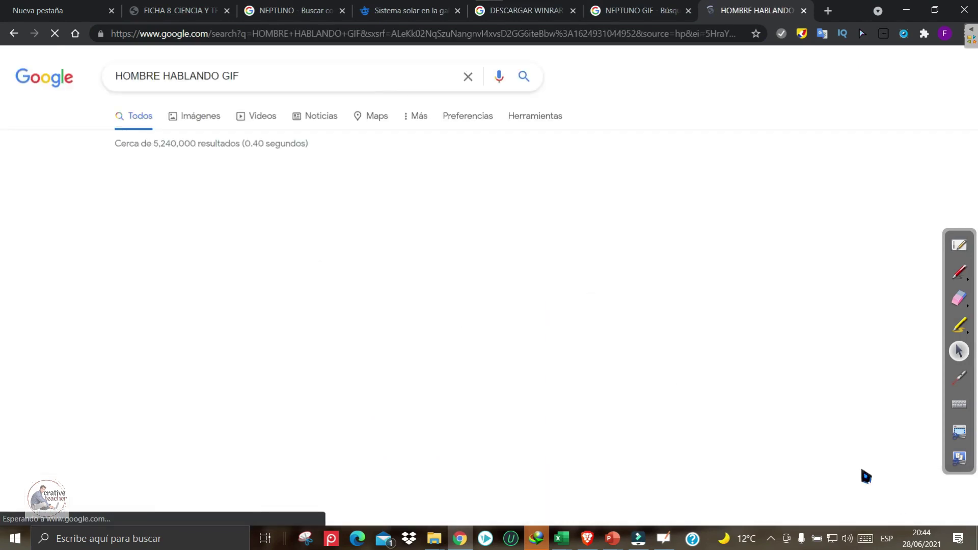
{"action": "left_click", "coordinate": [959, 272]}
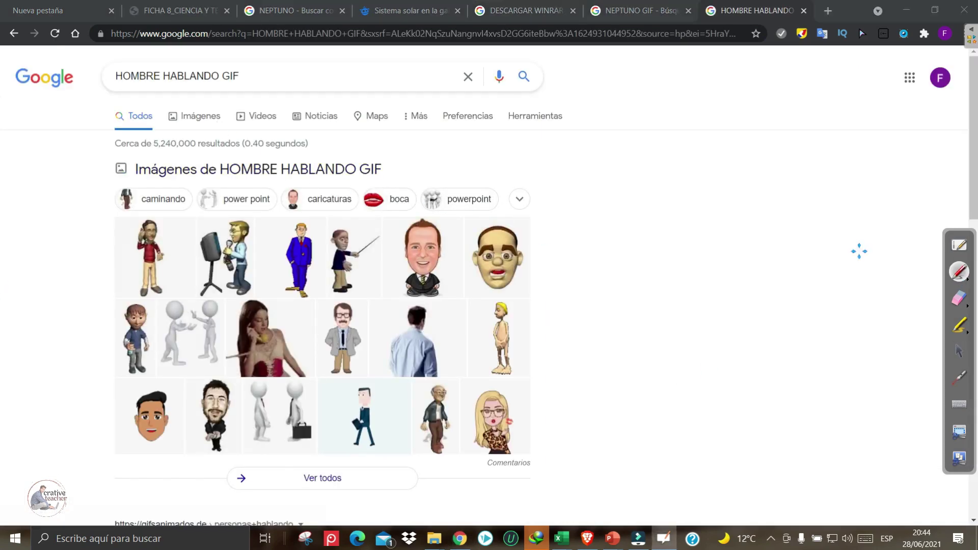
{"action": "left_click_drag", "start_coordinate": [173, 126], "coordinate": [176, 123]}
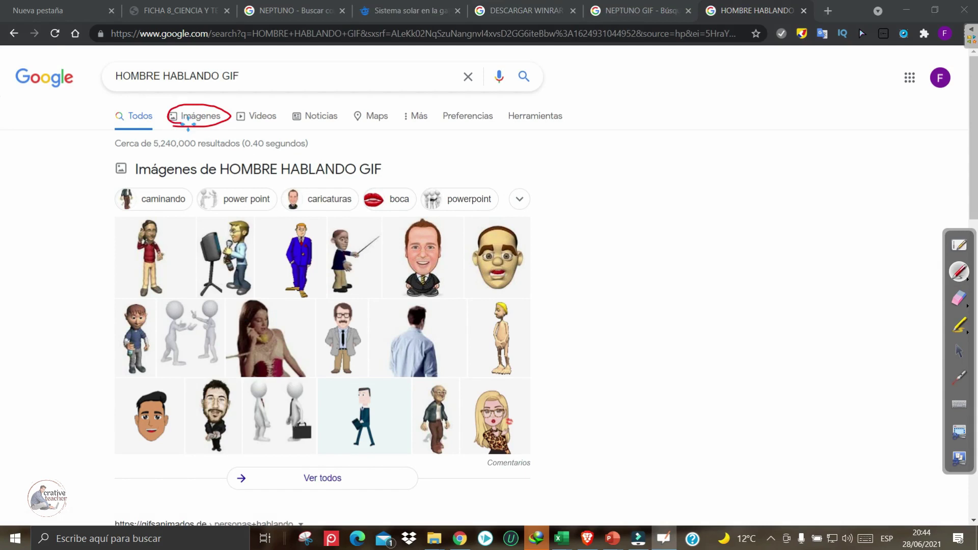
{"action": "left_click", "coordinate": [196, 120]}
{"action": "key", "text": "ctrl+p"}
{"action": "left_click_drag", "start_coordinate": [99, 134], "coordinate": [8, 166]}
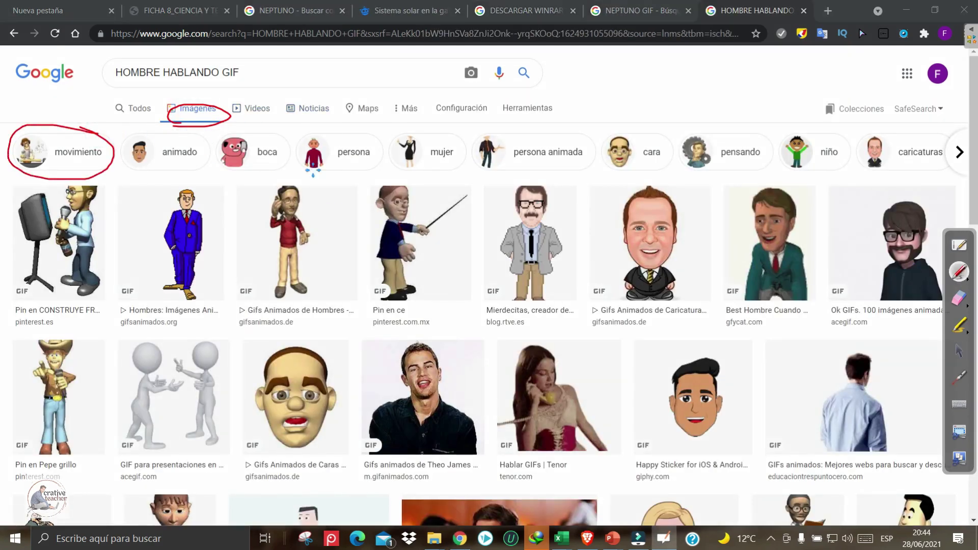
{"action": "left_click", "coordinate": [80, 153]}
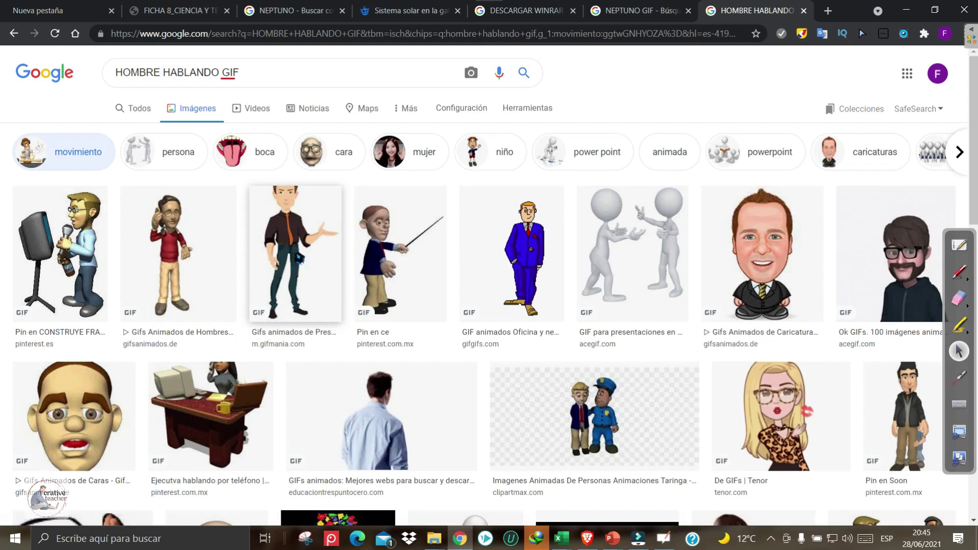
Copy the man presenter GIF with Copiar imagen and return to Presentación7
{"action": "left_click", "coordinate": [295, 257]}
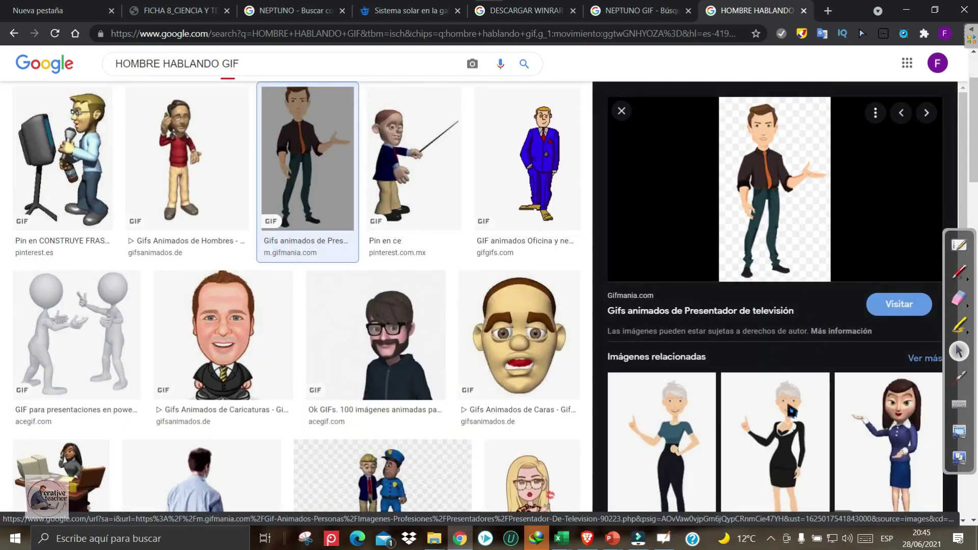
{"action": "left_click", "coordinate": [788, 417]}
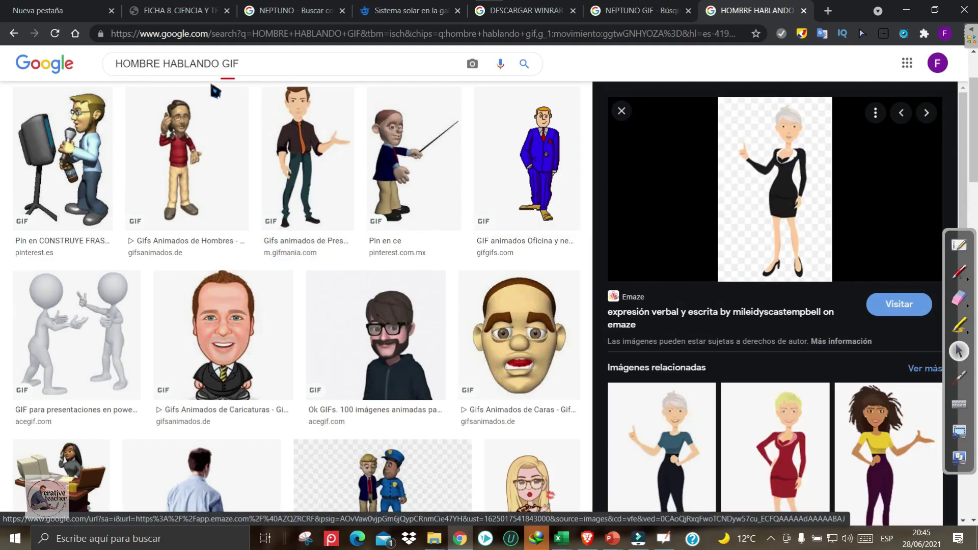
{"action": "left_click", "coordinate": [307, 158]}
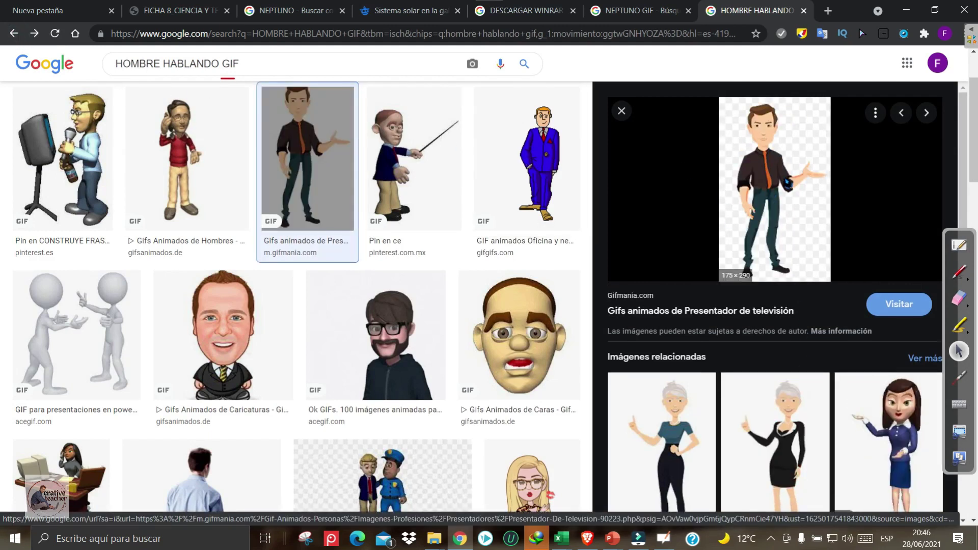
{"action": "right_click", "coordinate": [774, 175]}
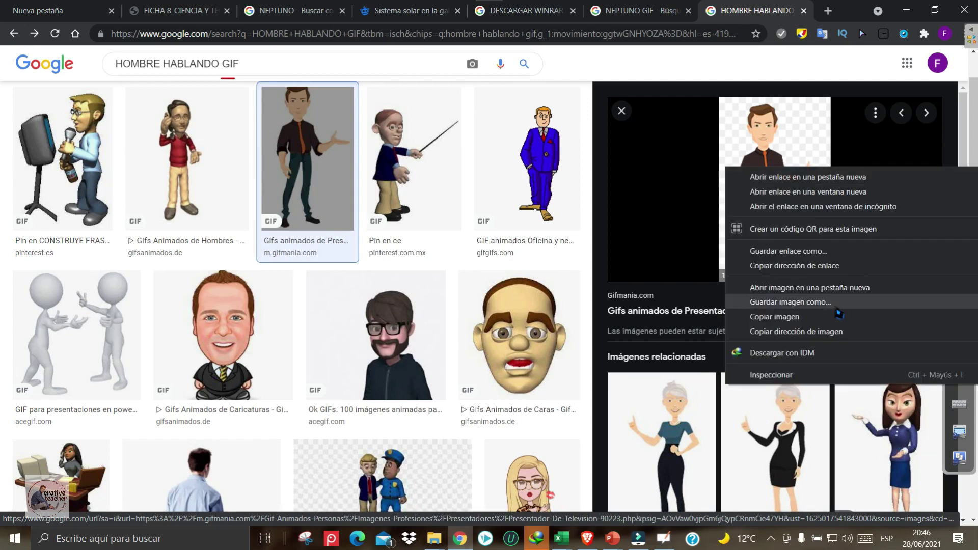
{"action": "left_click", "coordinate": [803, 317]}
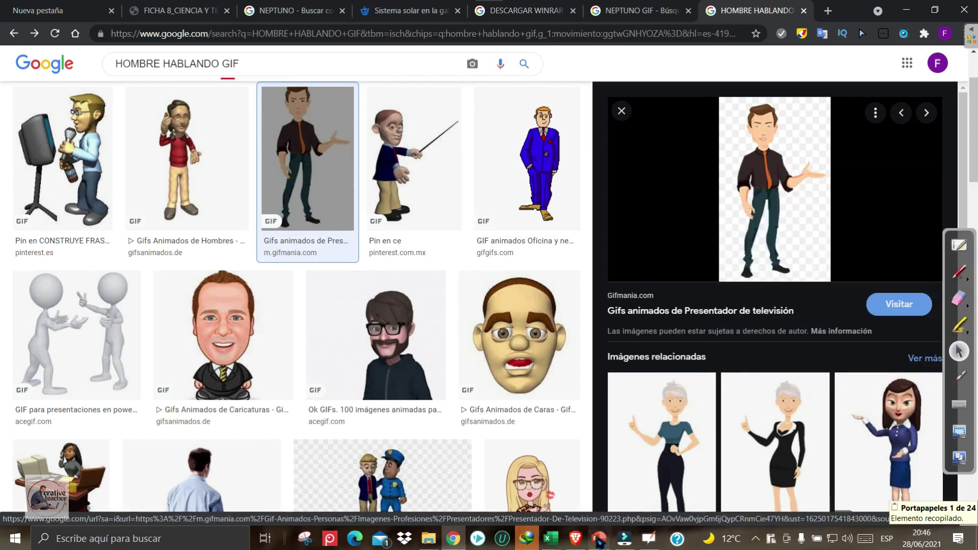
{"action": "left_click", "coordinate": [599, 538]}
{"action": "left_click", "coordinate": [662, 493]}
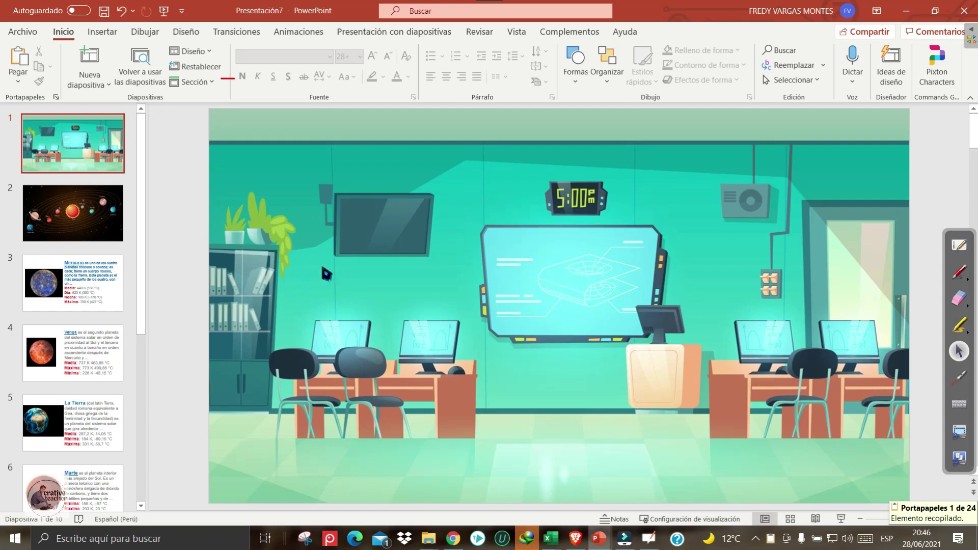
Paste the presenter GIF, move it to the slide's lower left and enlarge it
{"action": "key", "text": "ctrl+v"}
{"action": "left_click_drag", "start_coordinate": [553, 296], "coordinate": [284, 401]}
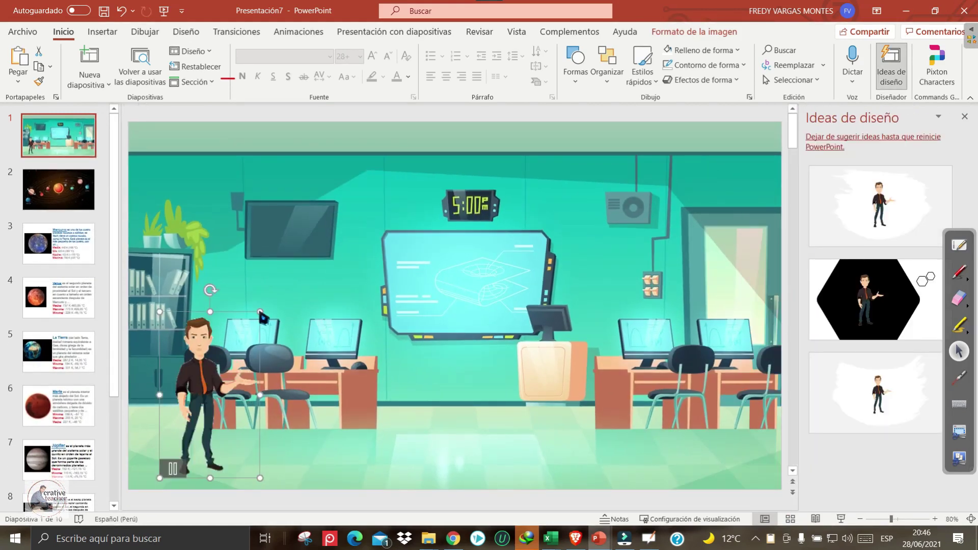
{"action": "left_click_drag", "start_coordinate": [249, 329], "coordinate": [308, 265]}
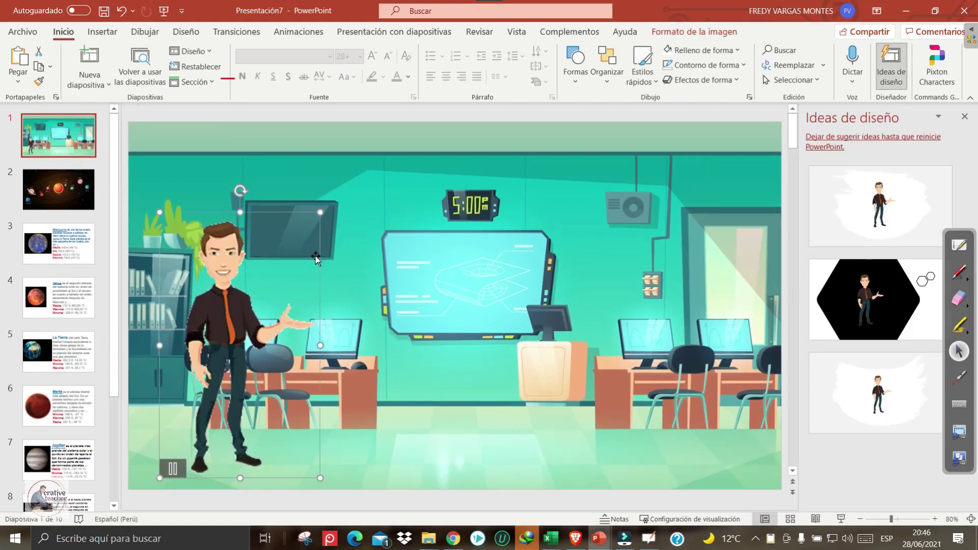
{"action": "left_click_drag", "start_coordinate": [230, 308], "coordinate": [220, 320]}
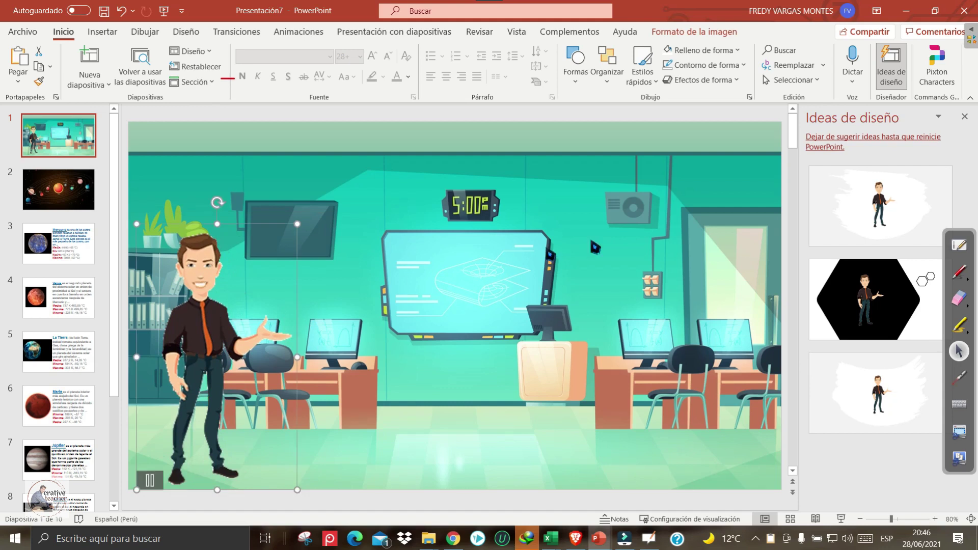
{"action": "left_click", "coordinate": [741, 245]}
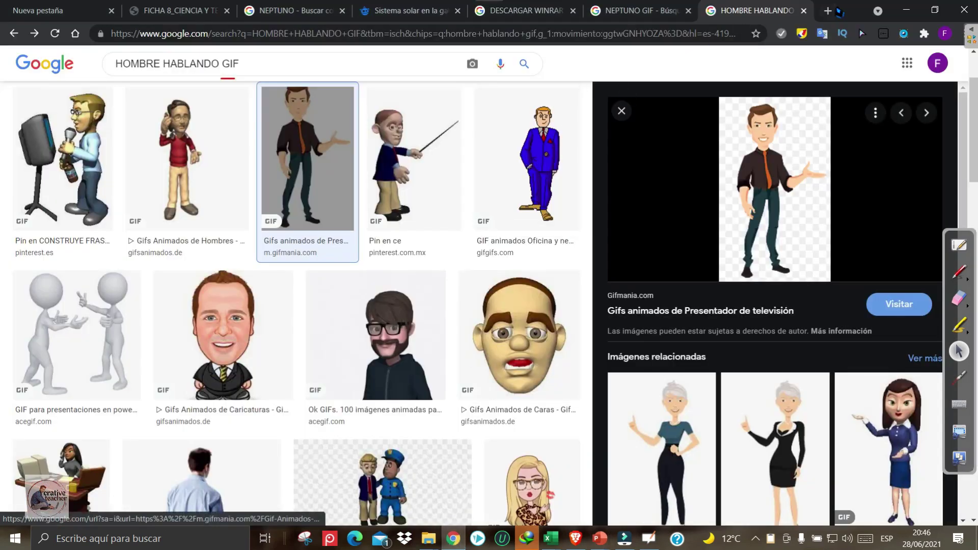
In a new tab, search Google Images for 'PANTALLA FUTURISTA'
{"action": "left_click", "coordinate": [830, 10]}
{"action": "type", "text": "P"}
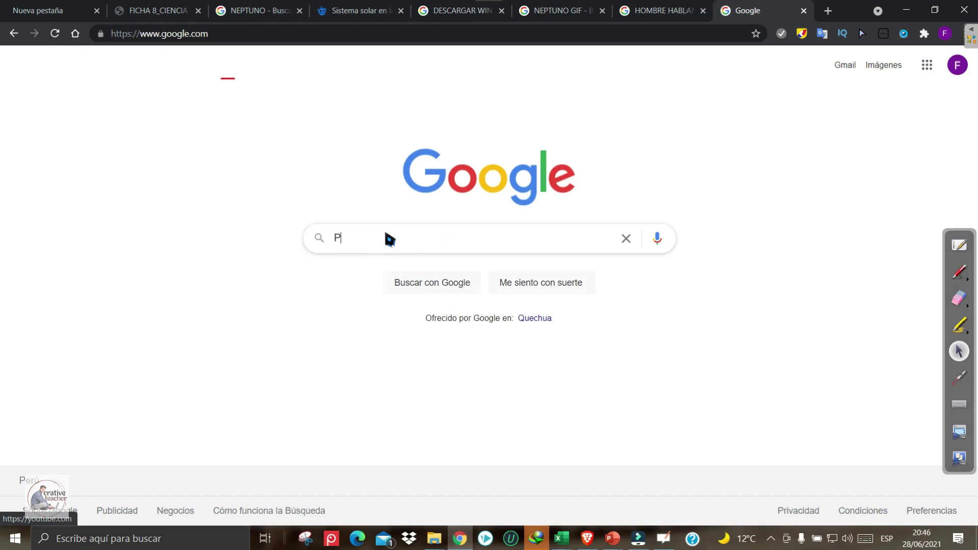
{"action": "type", "text": "ANTALLA FUTUR"}
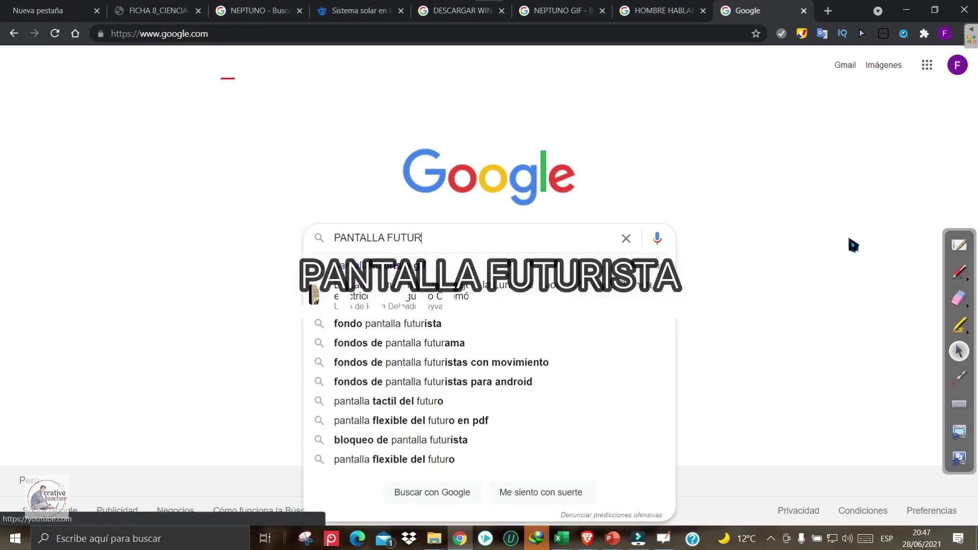
{"action": "type", "text": "ISTA"}
{"action": "key", "text": "Return"}
{"action": "left_click_drag", "start_coordinate": [190, 124], "coordinate": [173, 130]}
{"action": "left_click", "coordinate": [198, 115]}
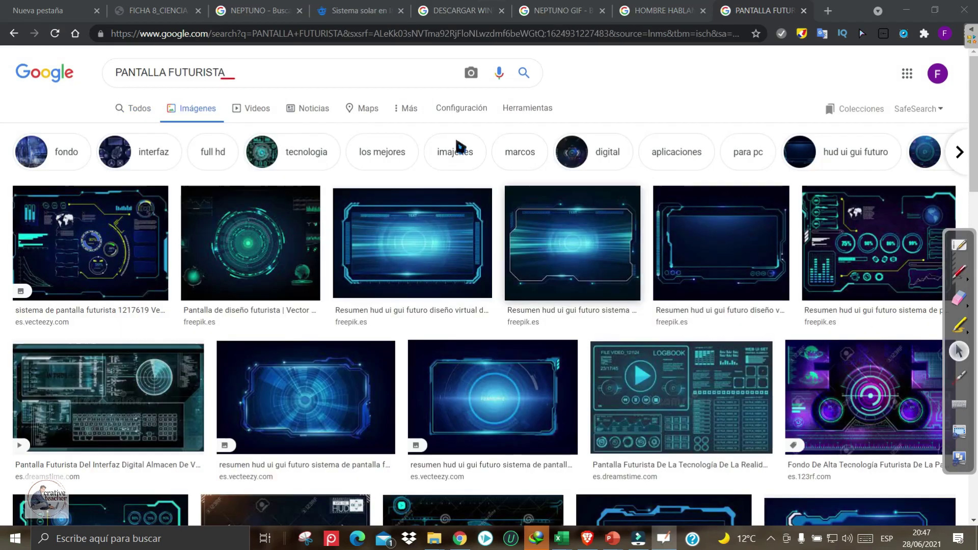
{"action": "scroll", "coordinate": [360, 182], "scroll_direction": "down", "scroll_amount": 2}
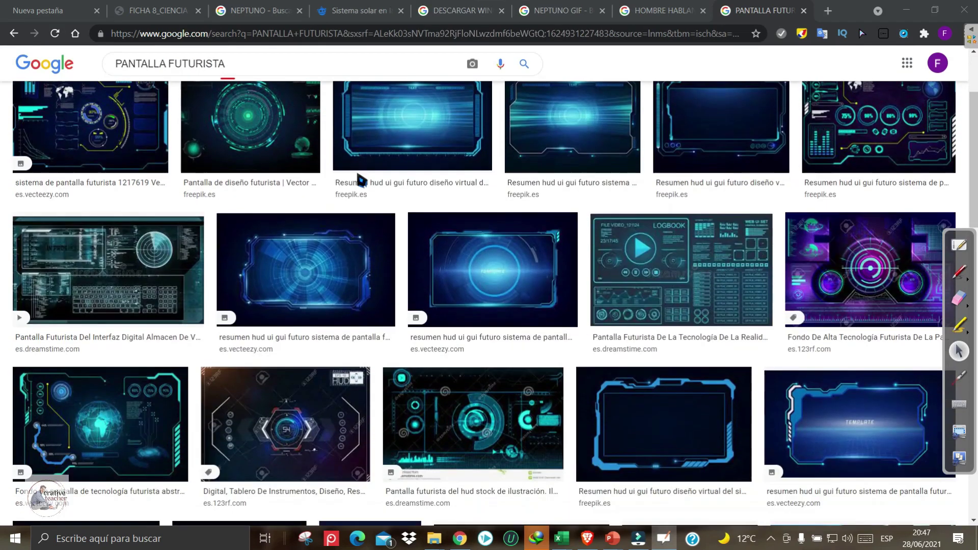
Copy the LOGBOOK dashboard image and return to the Presentación7 window
{"action": "left_click", "coordinate": [659, 270]}
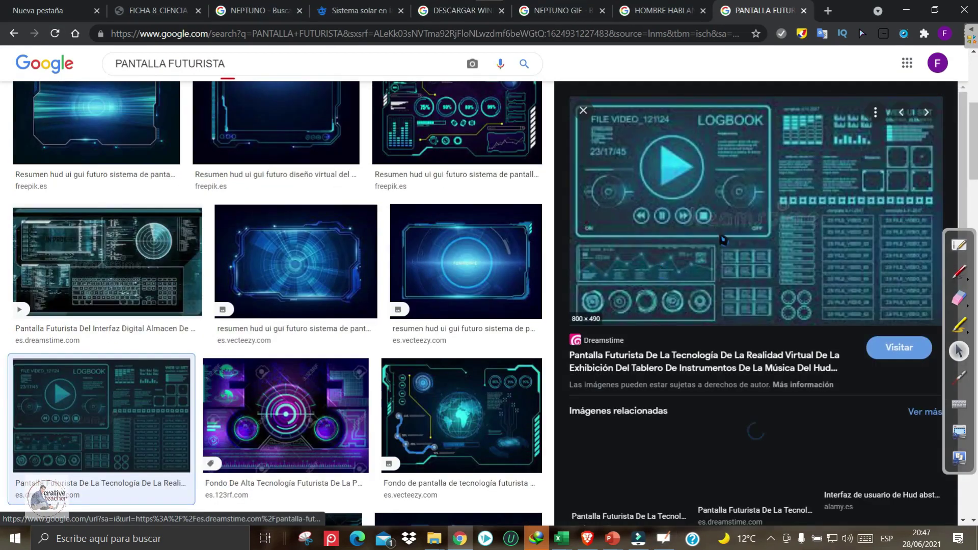
{"action": "right_click", "coordinate": [782, 185]}
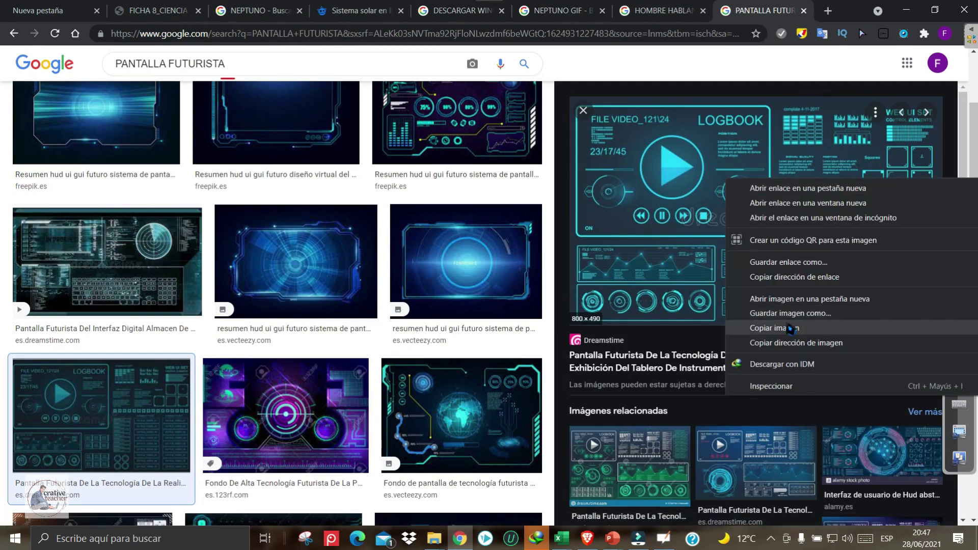
{"action": "left_click", "coordinate": [791, 330]}
{"action": "left_click", "coordinate": [611, 539]}
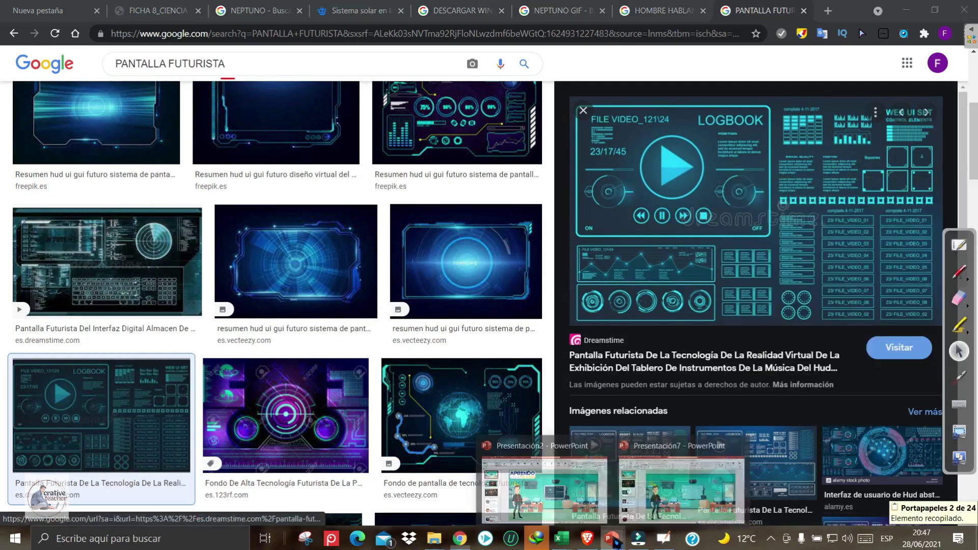
{"action": "left_click", "coordinate": [631, 459]}
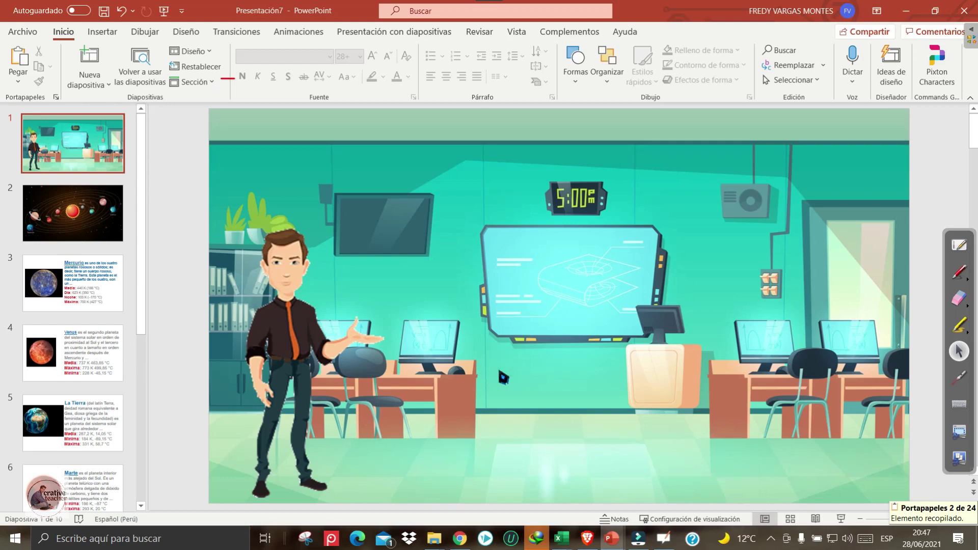
Paste the LOGBOOK image onto slide 1, nudge it right, and close Ideas de diseño
{"action": "key", "text": "ctrl+v"}
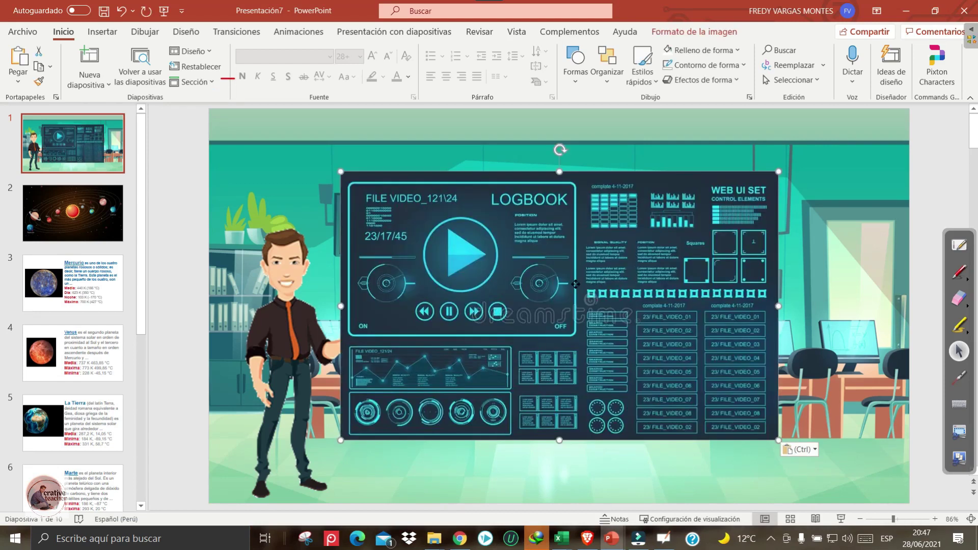
{"action": "left_click_drag", "start_coordinate": [582, 270], "coordinate": [602, 270]}
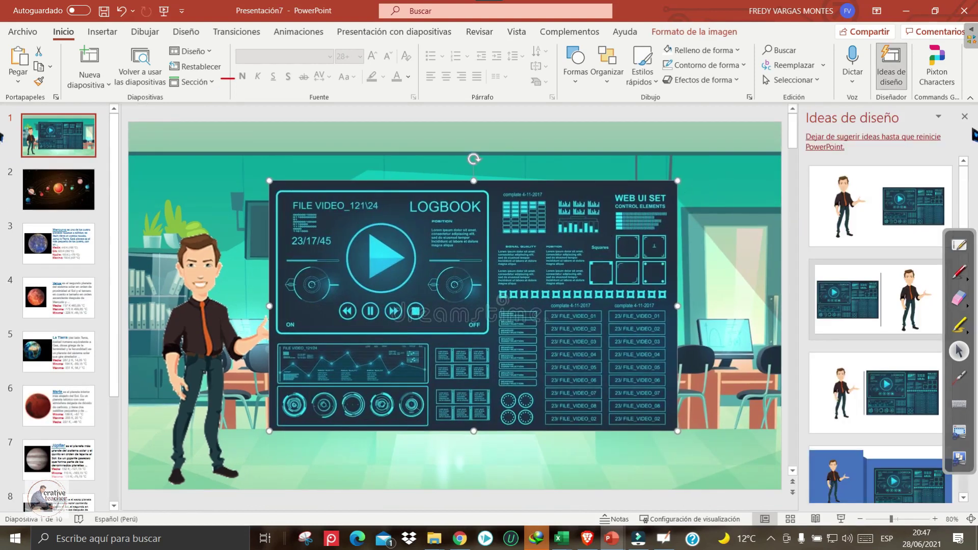
{"action": "left_click", "coordinate": [964, 117]}
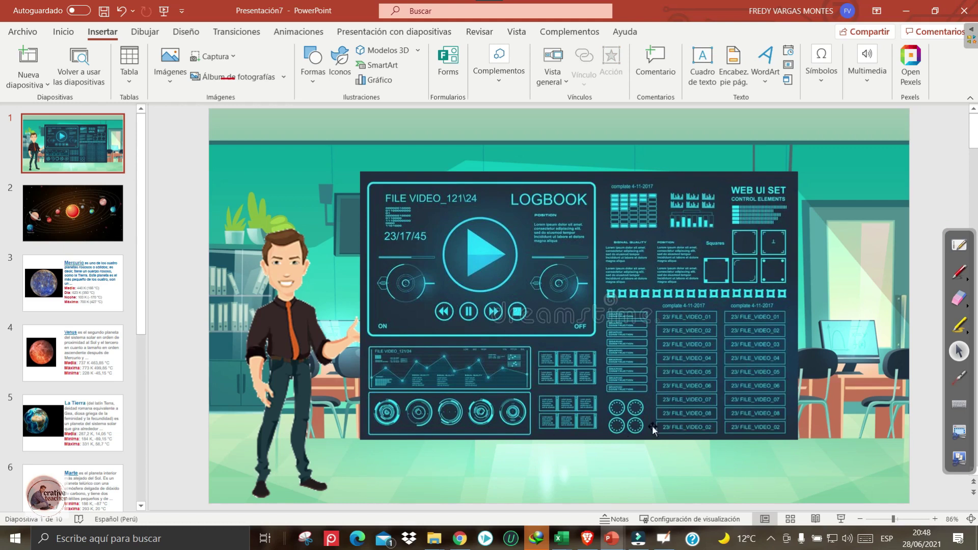
Apply the 'Bisel reflejado, negro' style from Estilos de imagen to the LOGBOOK dashboard picture
{"action": "left_click", "coordinate": [642, 268]}
{"action": "left_click", "coordinate": [958, 274]}
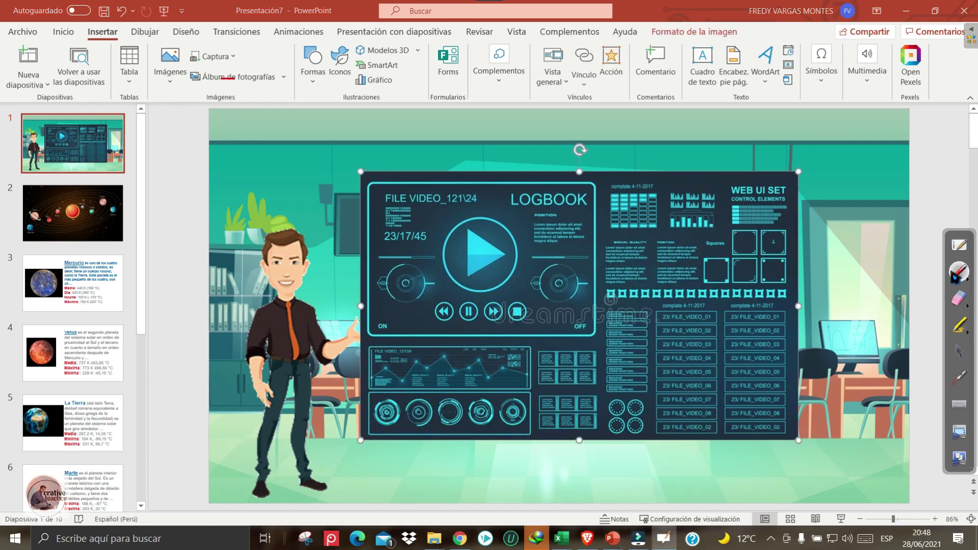
{"action": "left_click_drag", "start_coordinate": [652, 34], "coordinate": [731, 43]}
{"action": "left_click", "coordinate": [958, 351]}
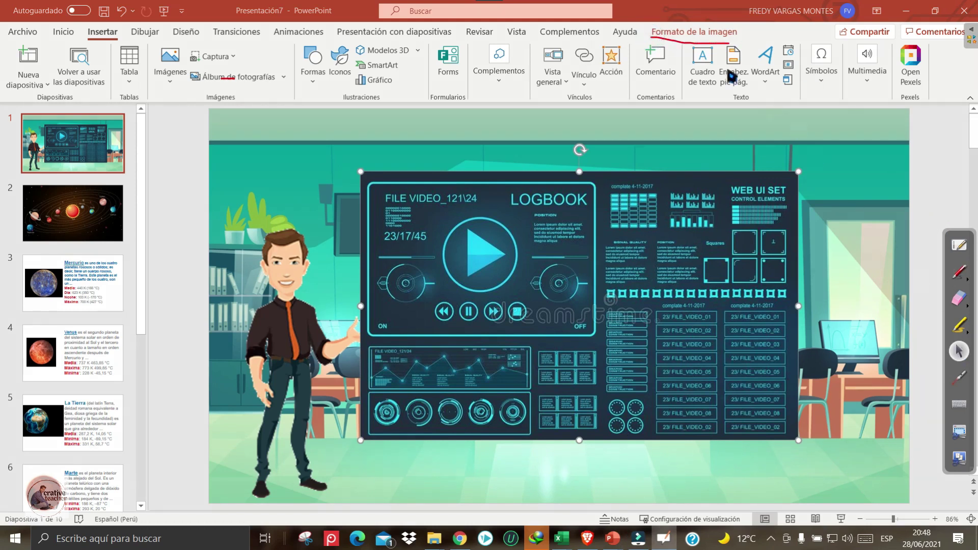
{"action": "left_click", "coordinate": [696, 33]}
{"action": "left_click", "coordinate": [959, 274]}
{"action": "left_click_drag", "start_coordinate": [512, 42], "coordinate": [331, 39]}
{"action": "left_click_drag", "start_coordinate": [263, 49], "coordinate": [395, 99]}
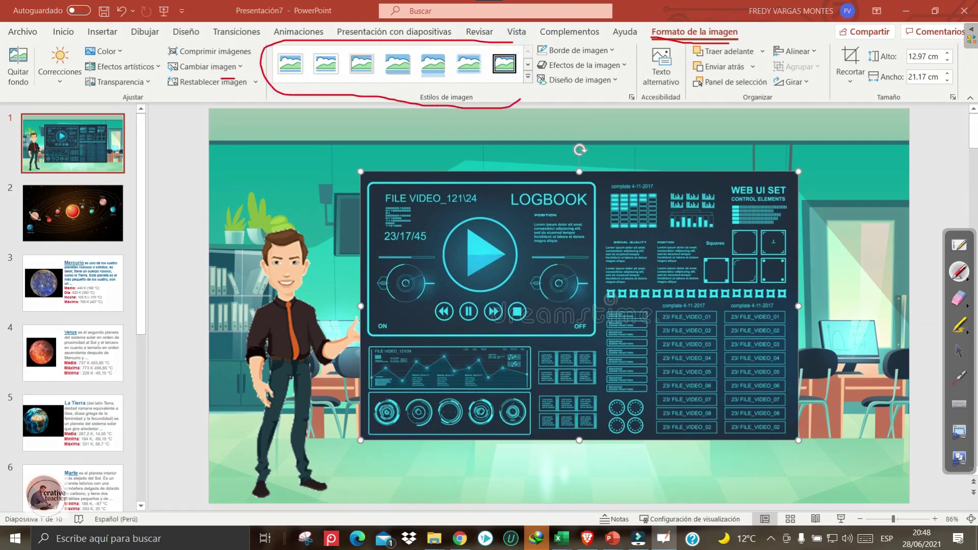
{"action": "left_click", "coordinate": [959, 351]}
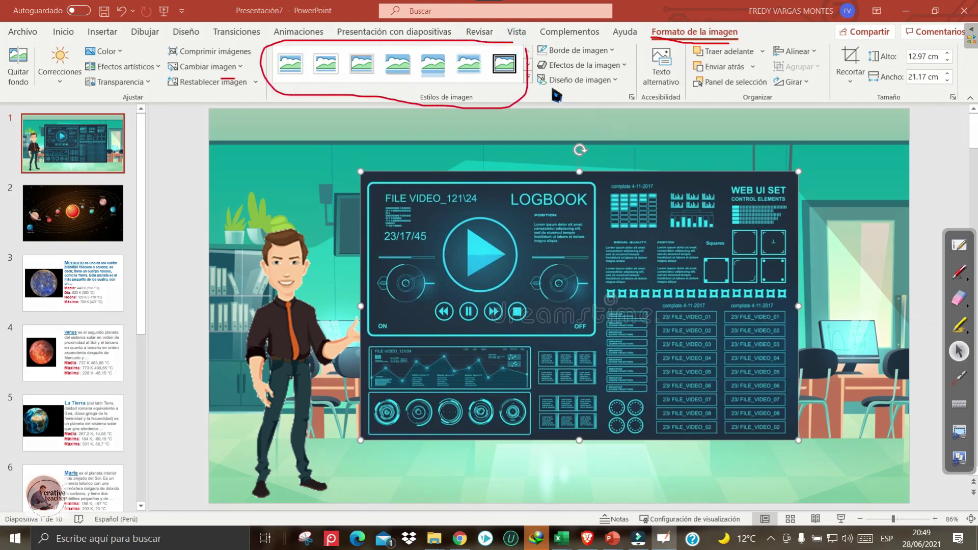
{"action": "left_click", "coordinate": [528, 78]}
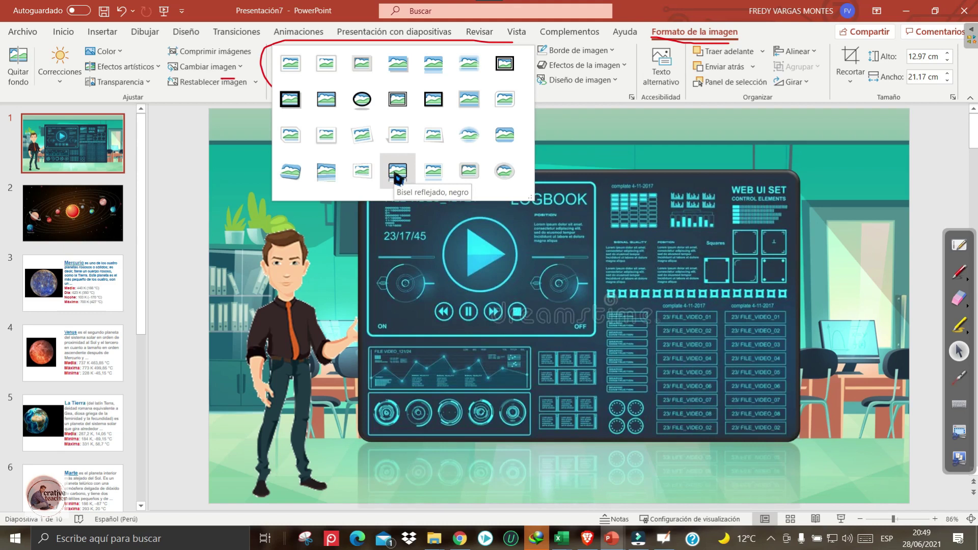
{"action": "left_click", "coordinate": [397, 171]}
{"action": "key", "text": "Escape"}
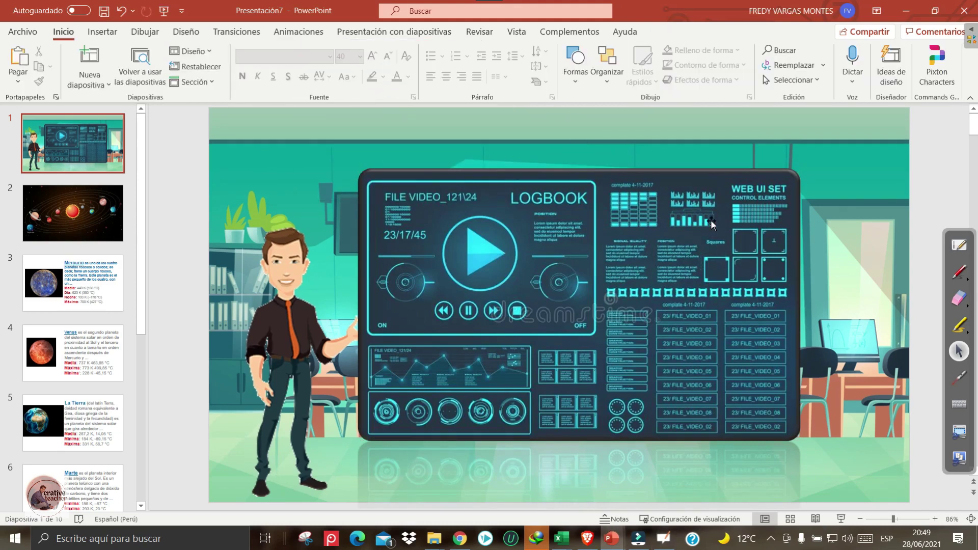
Shrink the dashboard picture and fit it onto the wall monitor behind the presenter
{"action": "left_click", "coordinate": [787, 193]}
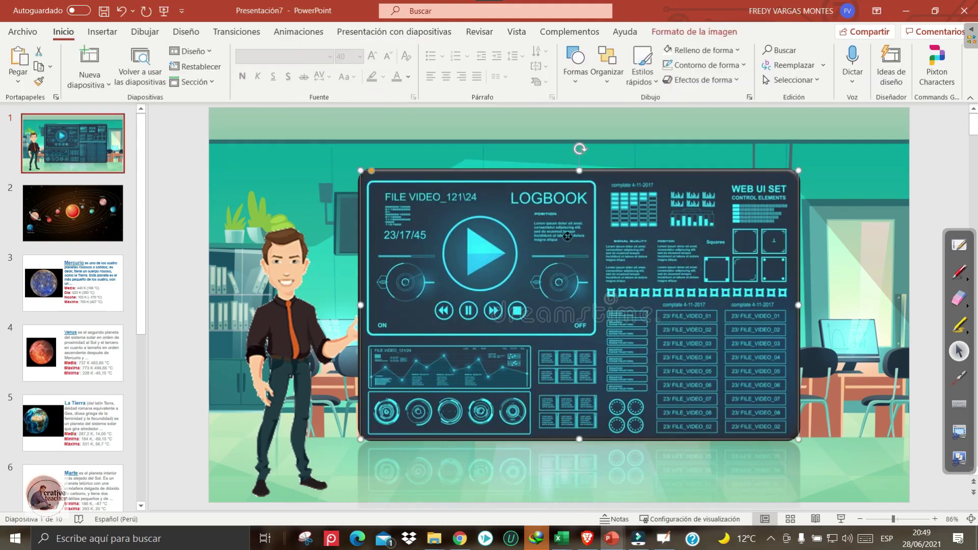
{"action": "mouse_move", "coordinate": [802, 178]}
{"action": "left_mouse_down"}
{"action": "mouse_move", "coordinate": [547, 321]}
{"action": "mouse_move", "coordinate": [612, 260]}
{"action": "left_mouse_up"}
{"action": "left_click", "coordinate": [695, 193]}
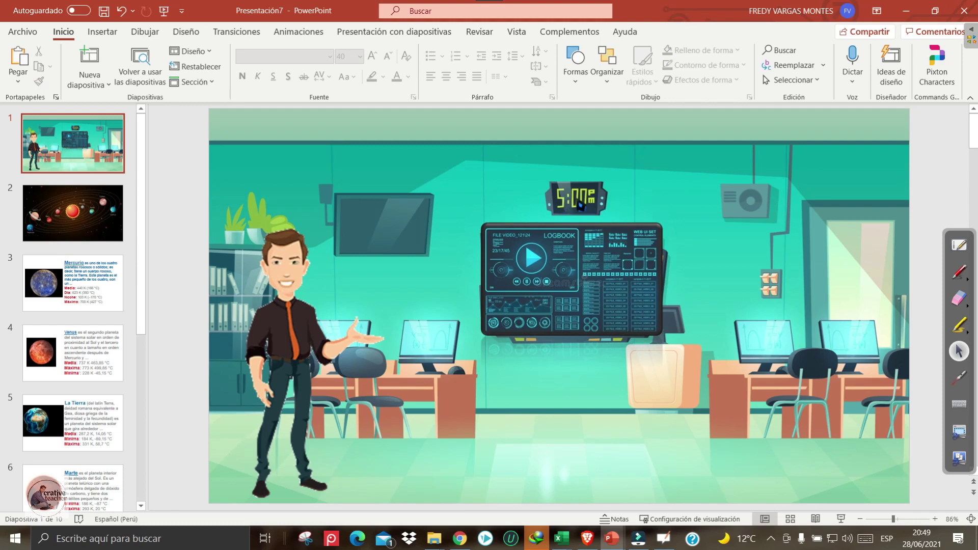
{"action": "left_click_drag", "start_coordinate": [619, 273], "coordinate": [631, 277]}
{"action": "left_click", "coordinate": [691, 210]}
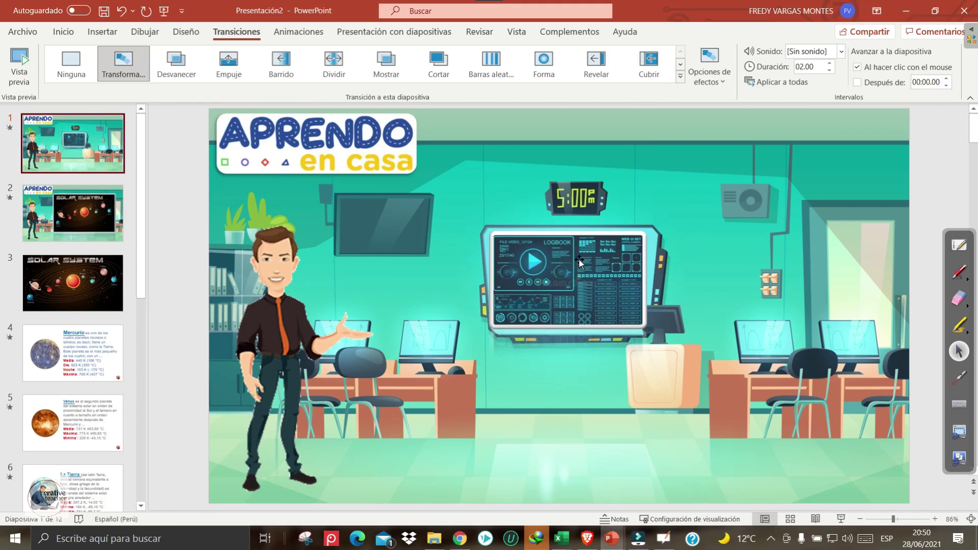
Look at the example's Solar System slide 2, then go back to slide 1
{"action": "left_click", "coordinate": [79, 211]}
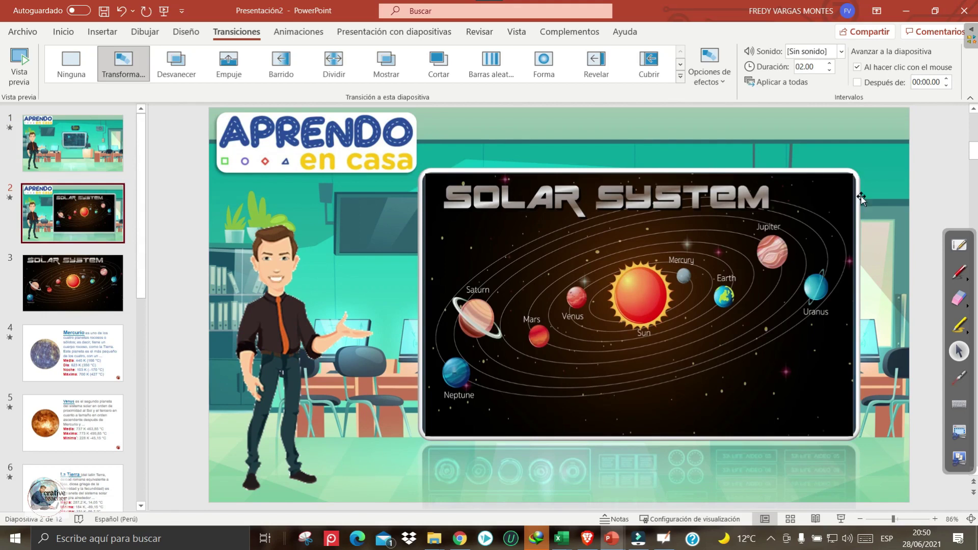
{"action": "left_click", "coordinate": [76, 145]}
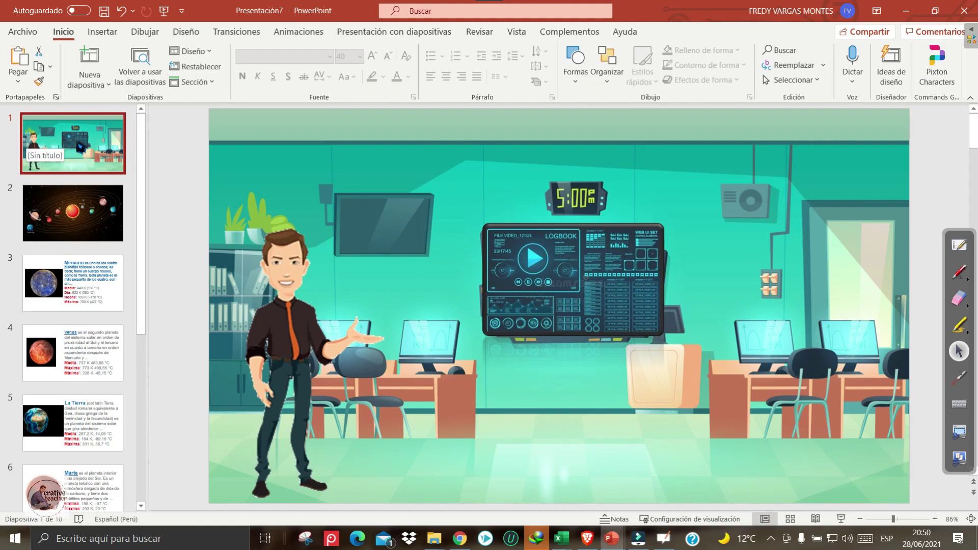
Duplicate slide 1 with Duplicar diapositiva and check the new slide 2 copy
{"action": "right_click", "coordinate": [84, 131]}
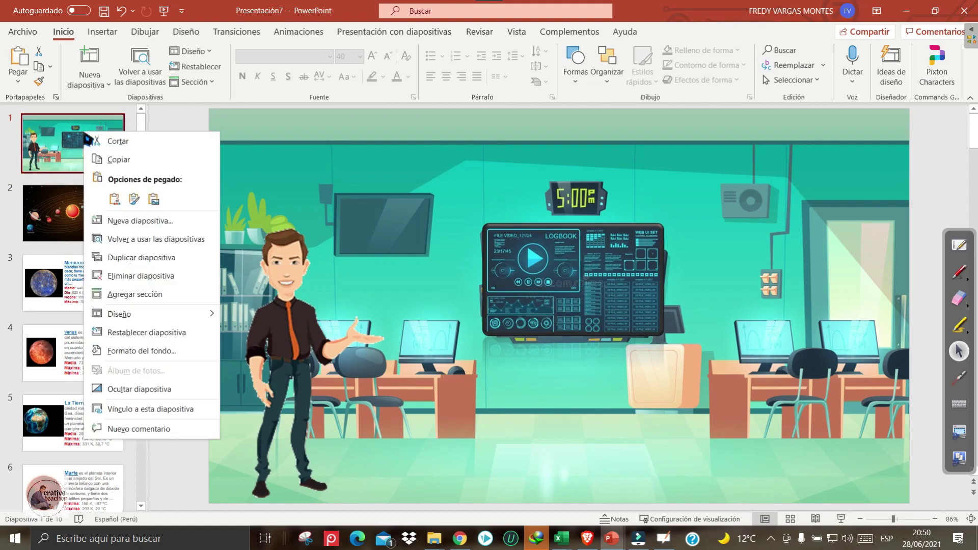
{"action": "left_click", "coordinate": [162, 261]}
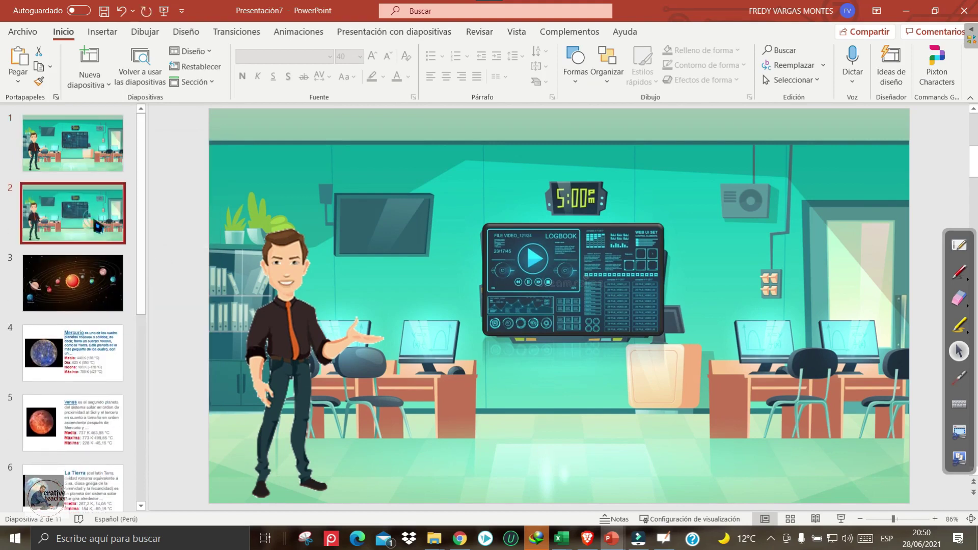
{"action": "left_click", "coordinate": [85, 157]}
{"action": "left_click", "coordinate": [77, 212]}
{"action": "left_click", "coordinate": [71, 143]}
{"action": "left_click", "coordinate": [69, 222]}
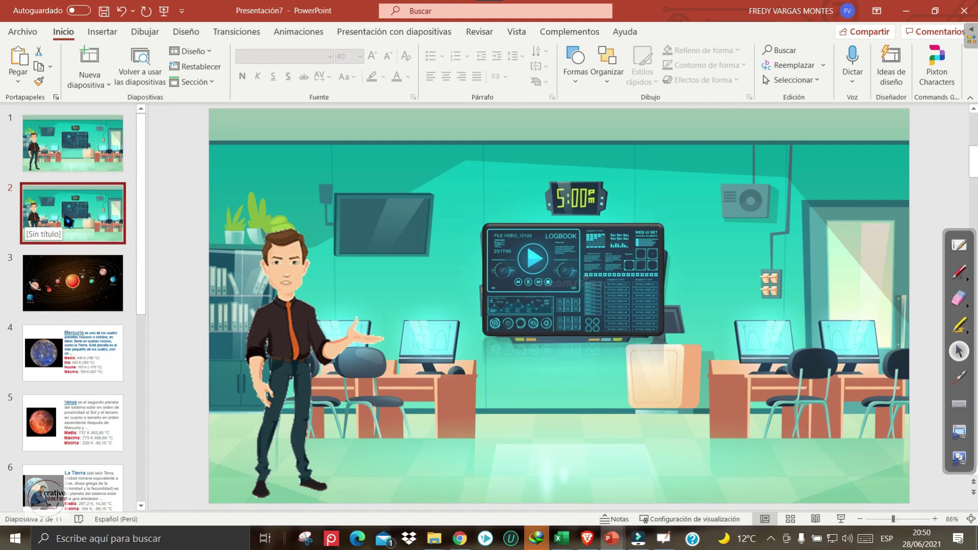
Enlarge the LOGBOOK dashboard image right of the presenter on slide 2, then return to Chrome
{"action": "left_click", "coordinate": [597, 266]}
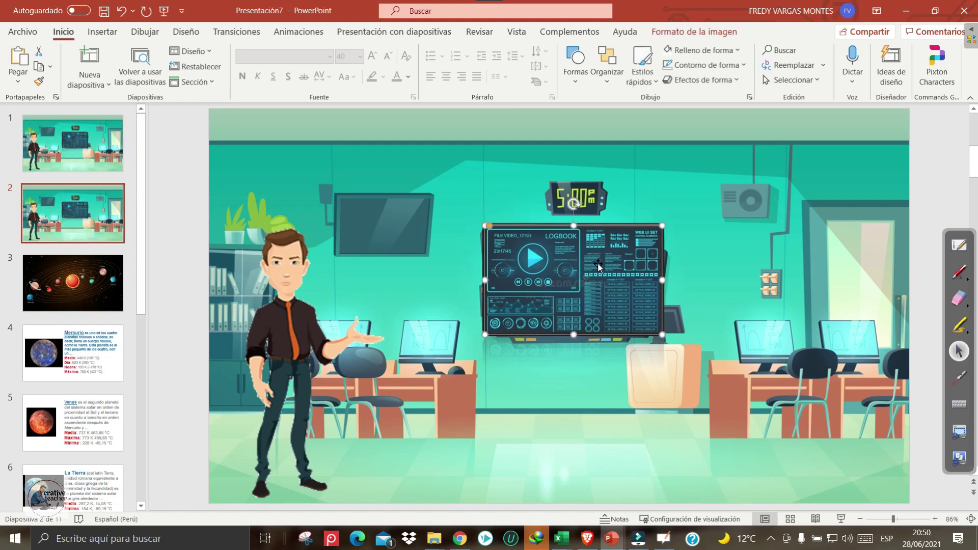
{"action": "left_click_drag", "start_coordinate": [488, 340], "coordinate": [368, 410]}
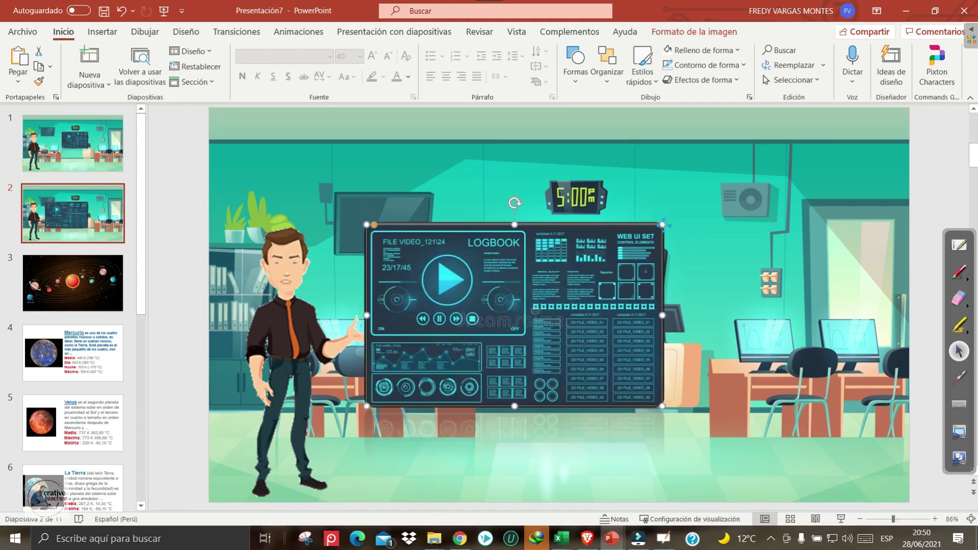
{"action": "left_click_drag", "start_coordinate": [663, 224], "coordinate": [799, 168]}
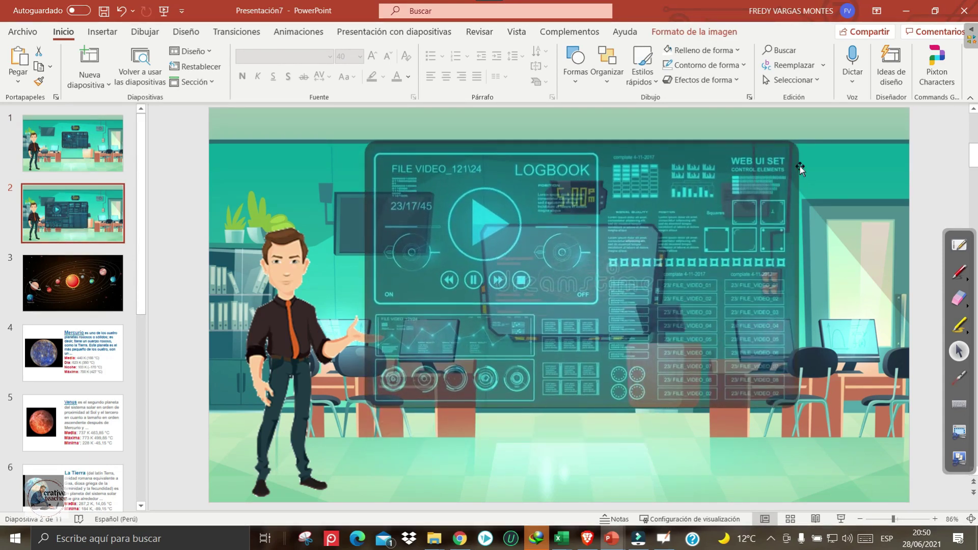
{"action": "mouse_move", "coordinate": [726, 243]}
{"action": "left_mouse_down"}
{"action": "mouse_move", "coordinate": [754, 240]}
{"action": "mouse_move", "coordinate": [754, 258]}
{"action": "left_mouse_up"}
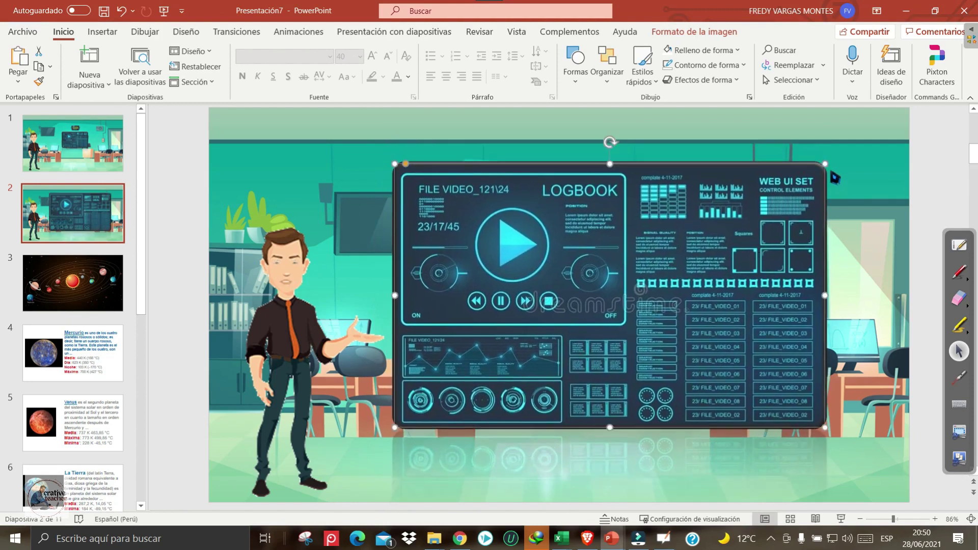
{"action": "left_click_drag", "start_coordinate": [824, 163], "coordinate": [847, 151]}
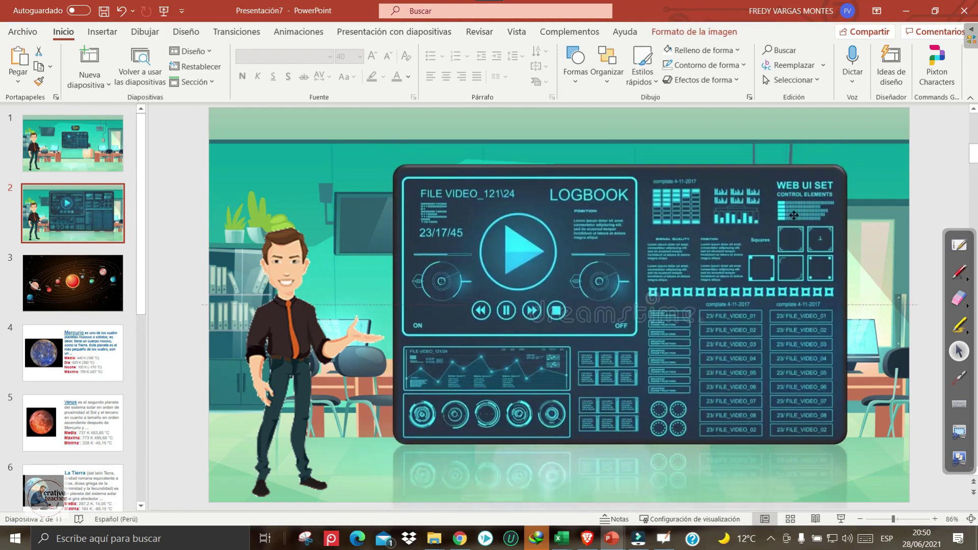
{"action": "left_click", "coordinate": [868, 198]}
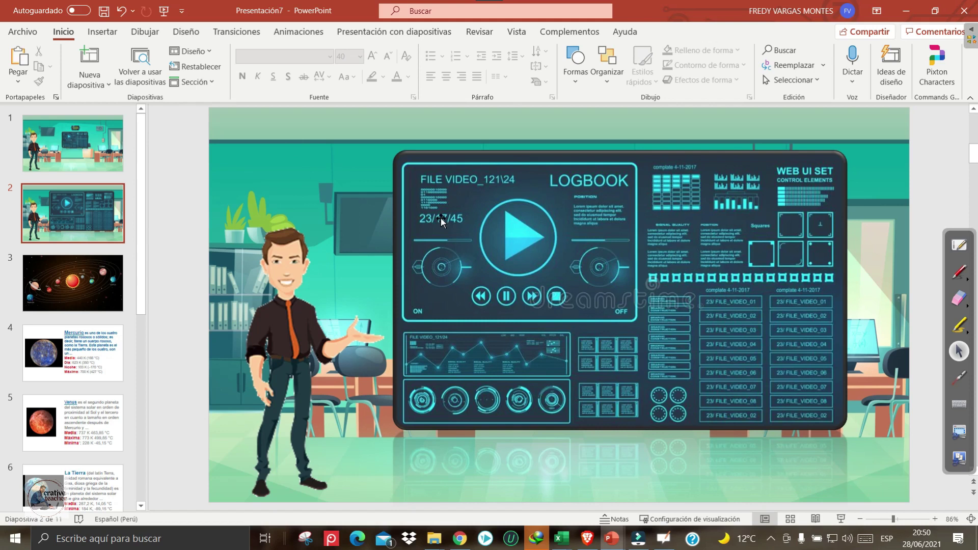
{"action": "left_click", "coordinate": [459, 537]}
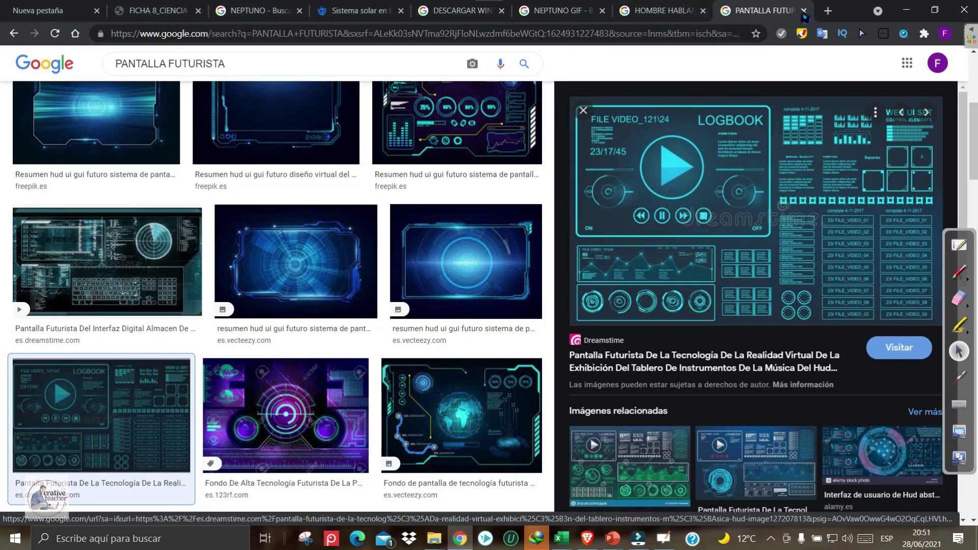
Search Google Images for 'APRENDO EN CASA' in a new tab
{"action": "left_click", "coordinate": [837, 11]}
{"action": "left_click", "coordinate": [382, 242]}
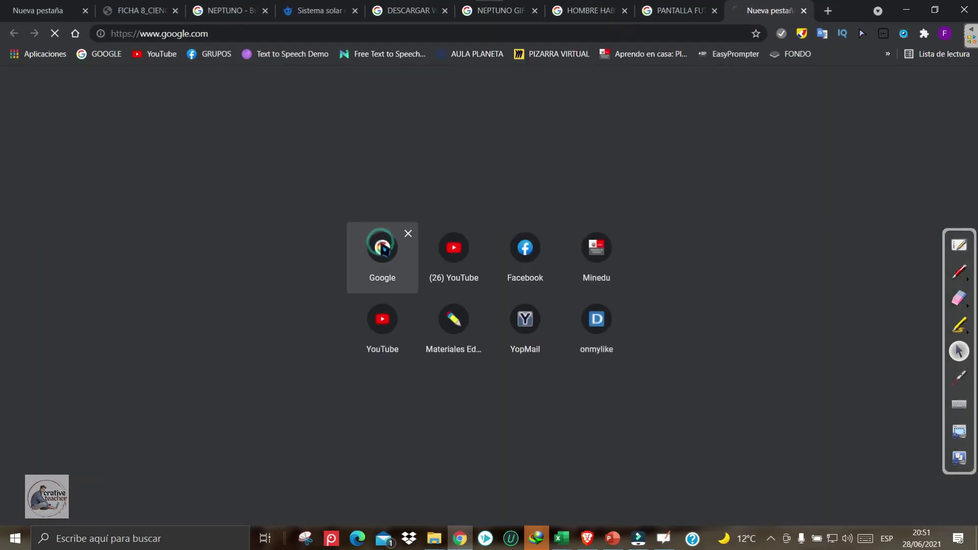
{"action": "type", "text": "APRE"}
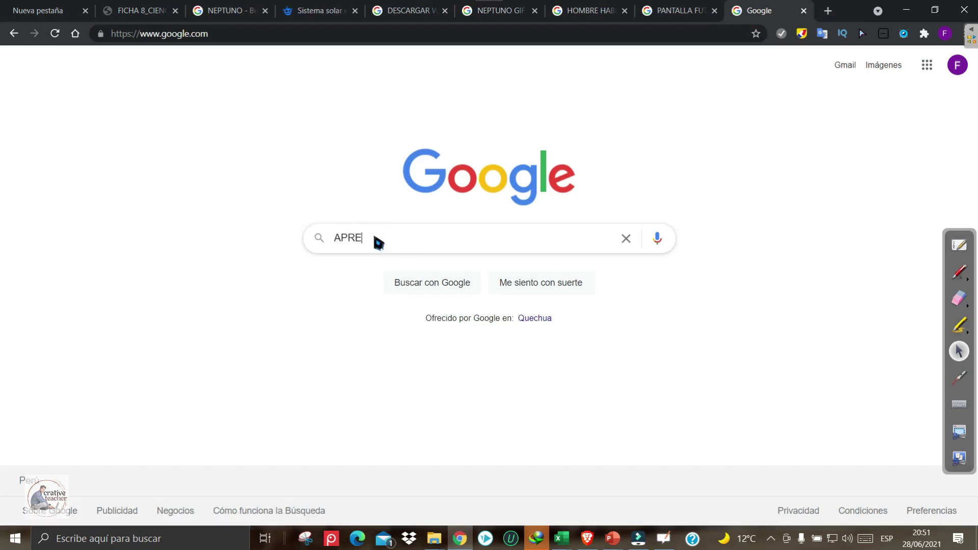
{"action": "type", "text": "NDO EN CASA"}
{"action": "key", "text": "Return"}
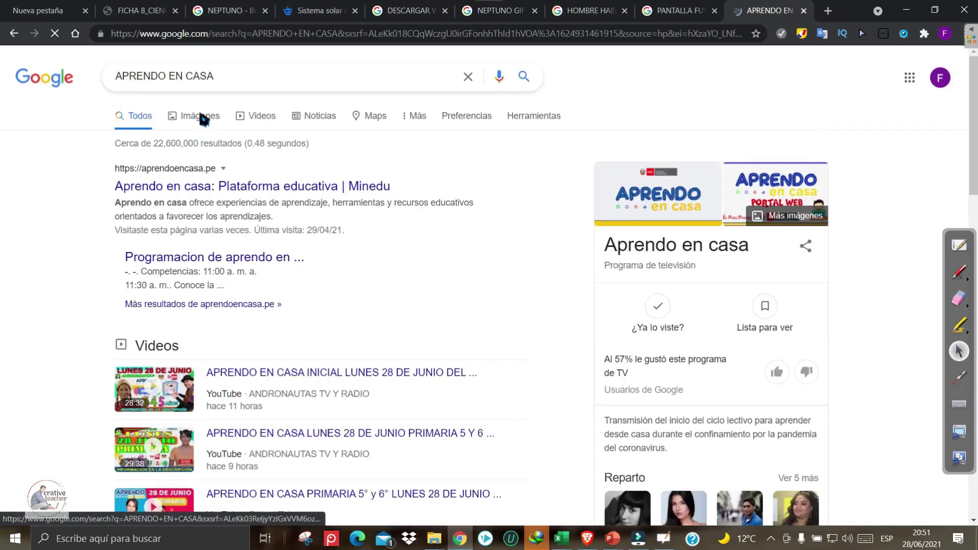
{"action": "left_click", "coordinate": [203, 118]}
Copy the Aprendo en casa logo image and return to the presentation
{"action": "left_click", "coordinate": [829, 382]}
{"action": "right_click", "coordinate": [725, 151]}
{"action": "left_click", "coordinate": [796, 301]}
{"action": "left_click", "coordinate": [542, 471]}
Paste the Aprendo en casa logo and fit it into slide 2's top-left corner
{"action": "key", "text": "ctrl+v"}
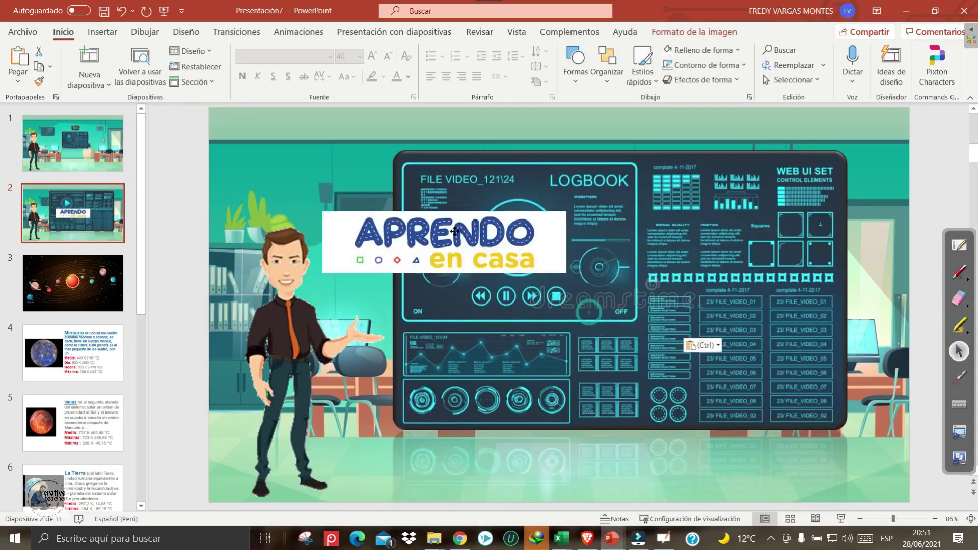
{"action": "left_click_drag", "start_coordinate": [453, 246], "coordinate": [370, 163]}
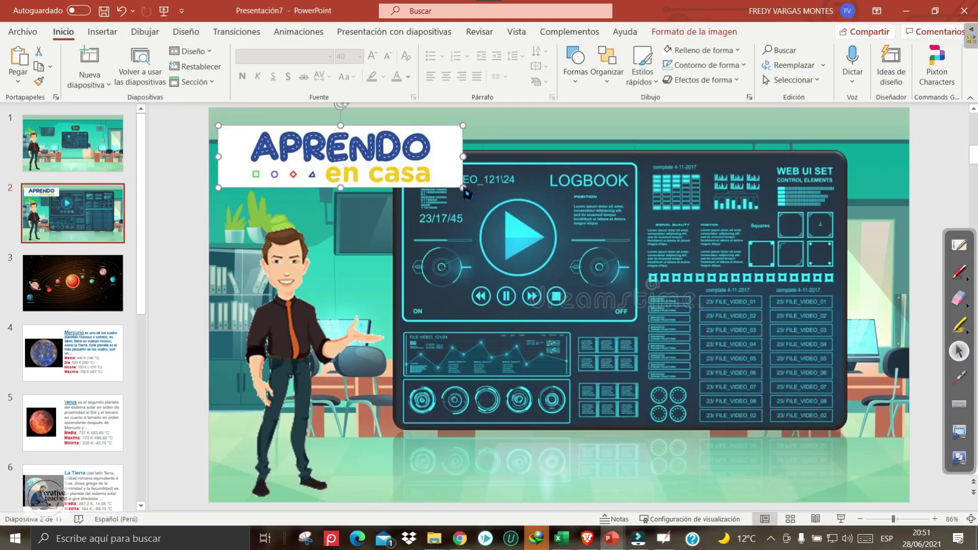
{"action": "left_click_drag", "start_coordinate": [463, 189], "coordinate": [379, 166]}
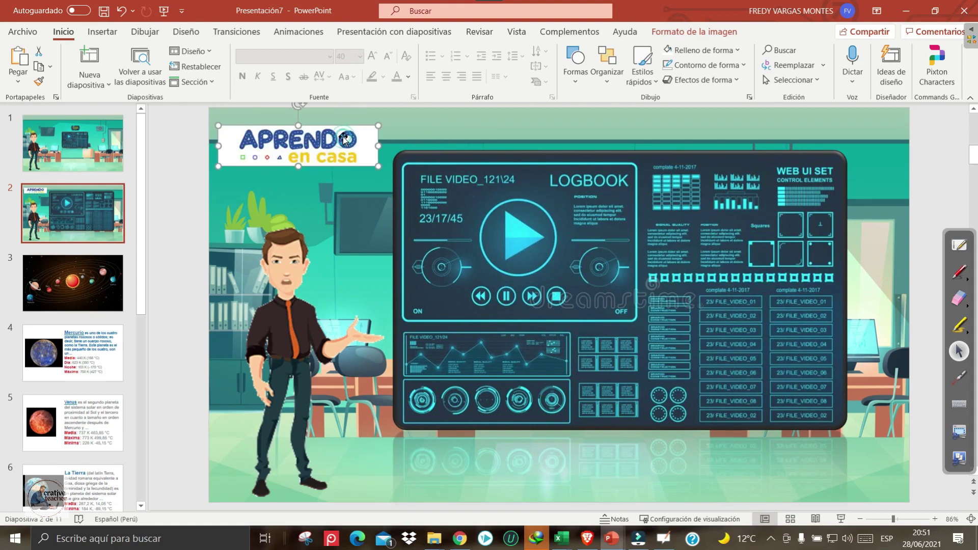
Browse picture styles without applying one, then enlarge the logo slightly to about 2.12 × 8.39 cm
{"action": "left_click", "coordinate": [700, 34]}
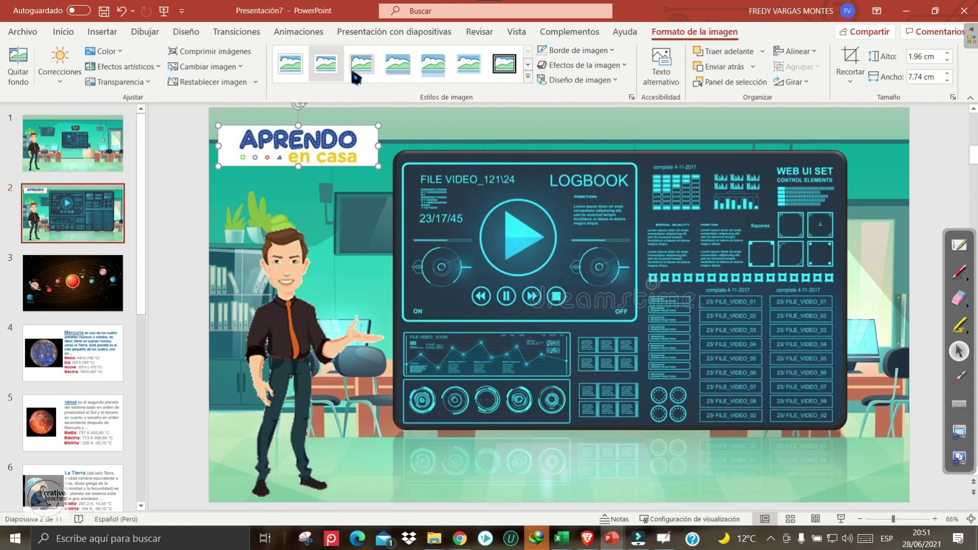
{"action": "left_click", "coordinate": [529, 77]}
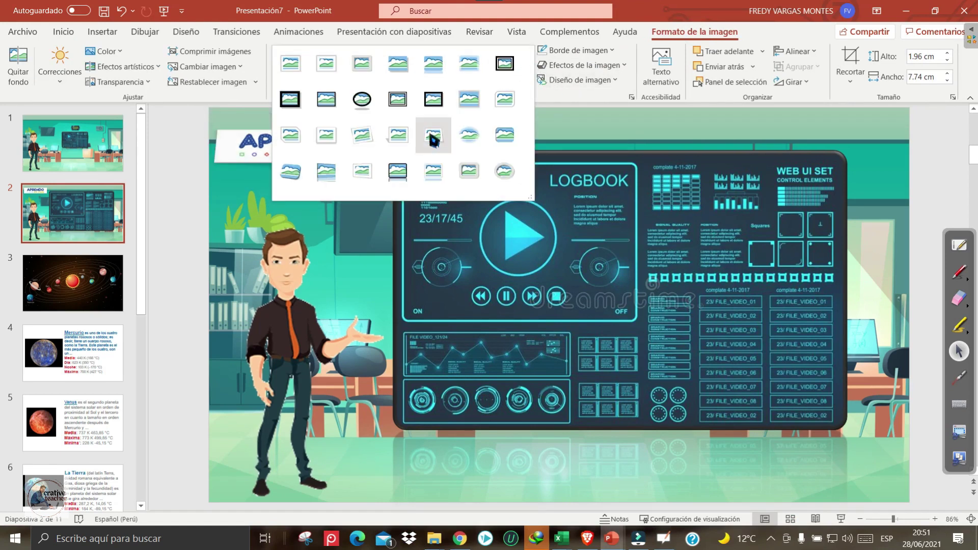
{"action": "left_click", "coordinate": [611, 105]}
{"action": "left_click", "coordinate": [610, 105]}
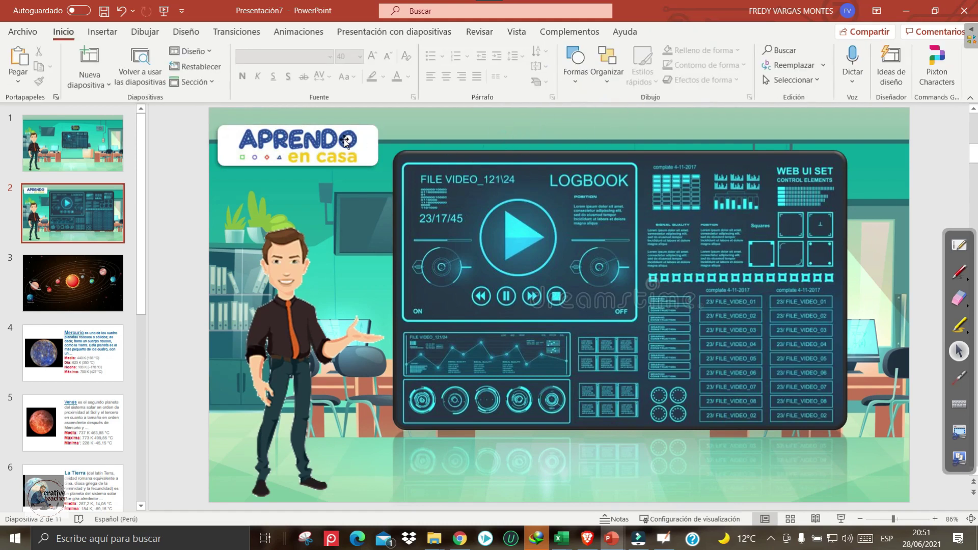
{"action": "left_click", "coordinate": [376, 134]}
{"action": "left_click_drag", "start_coordinate": [378, 126], "coordinate": [379, 139]}
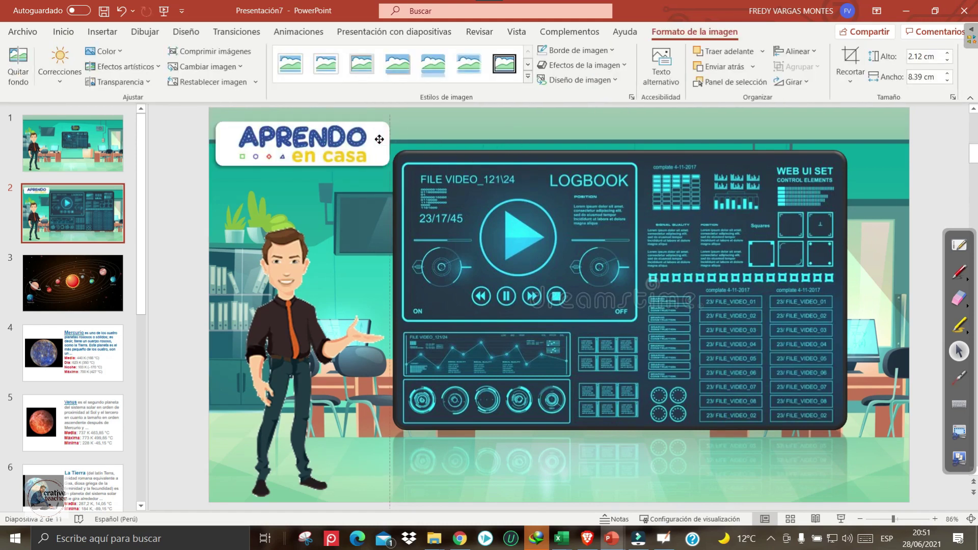
{"action": "left_click", "coordinate": [464, 137]}
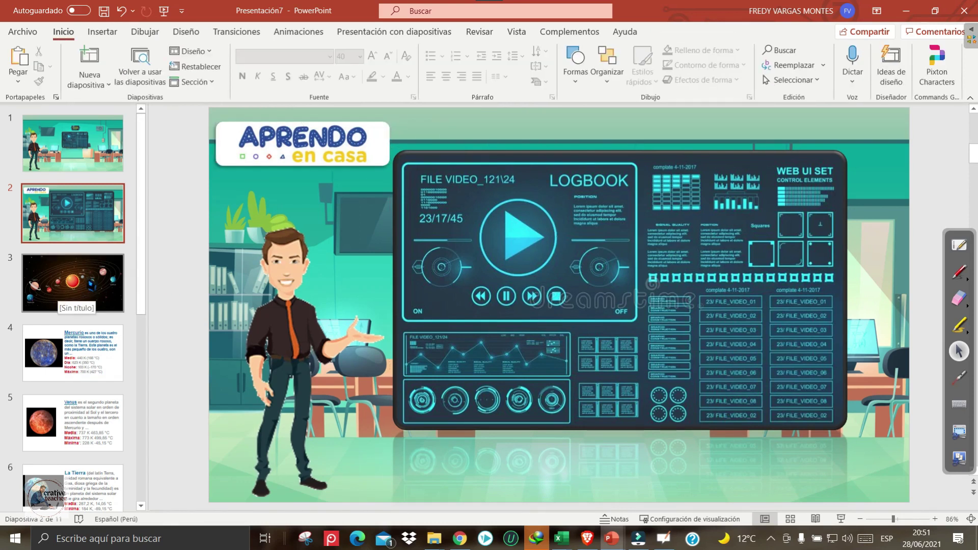
Review slides 3 and 1, then return to editing slide 2
{"action": "left_click_drag", "start_coordinate": [71, 297], "coordinate": [81, 227]}
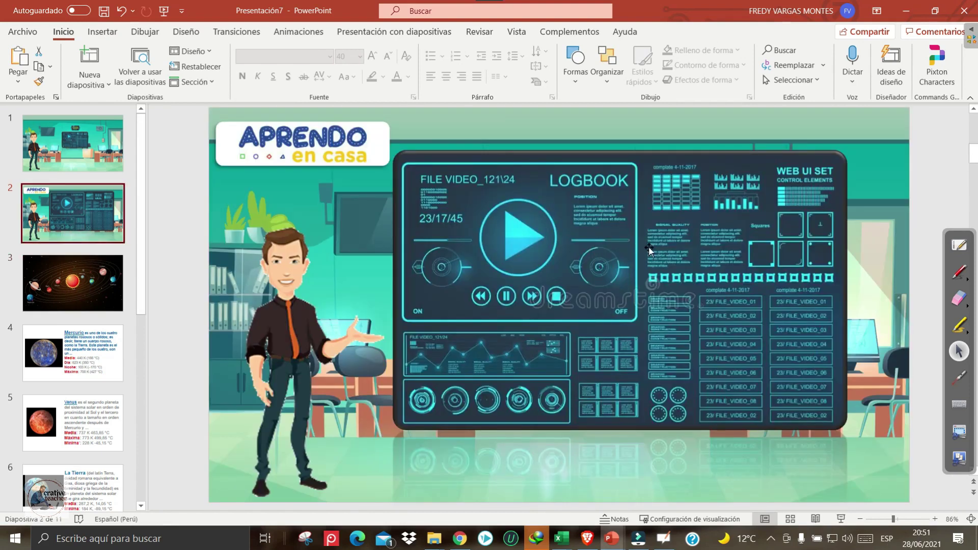
{"action": "left_click", "coordinate": [73, 143]}
{"action": "left_click", "coordinate": [82, 215]}
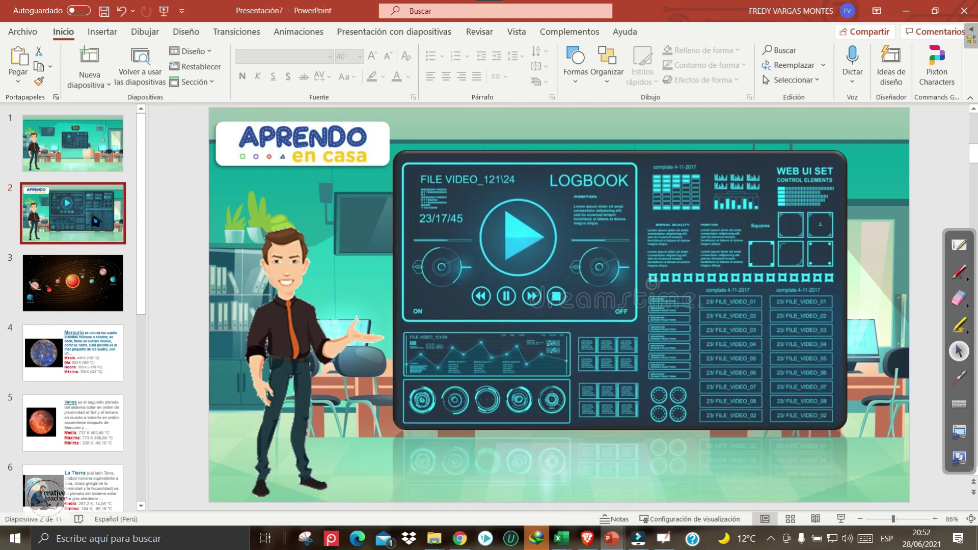
{"action": "left_click", "coordinate": [958, 270]}
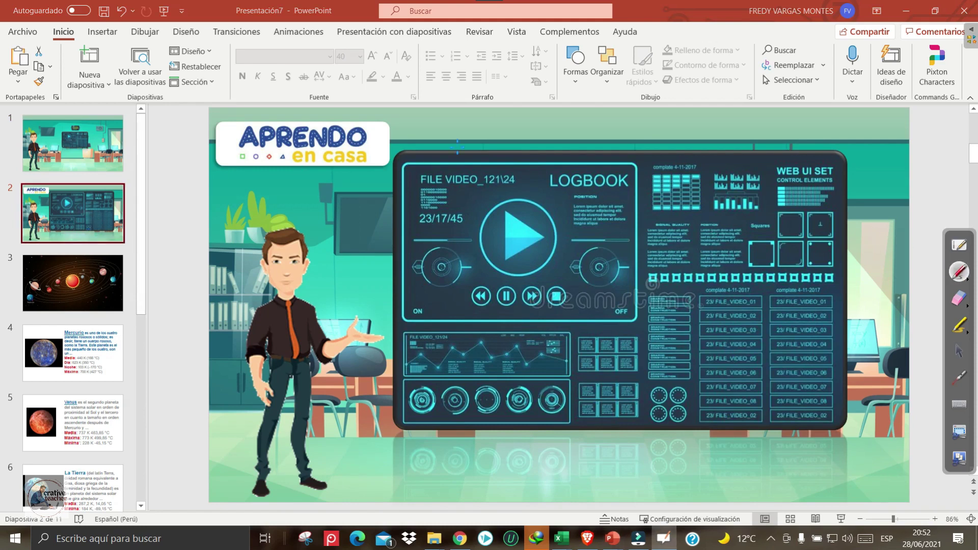
{"action": "left_click_drag", "start_coordinate": [87, 37], "coordinate": [126, 30]}
Insert a Vista general de diapositiva zoom of slide 3 onto slide 2
{"action": "left_click", "coordinate": [960, 354]}
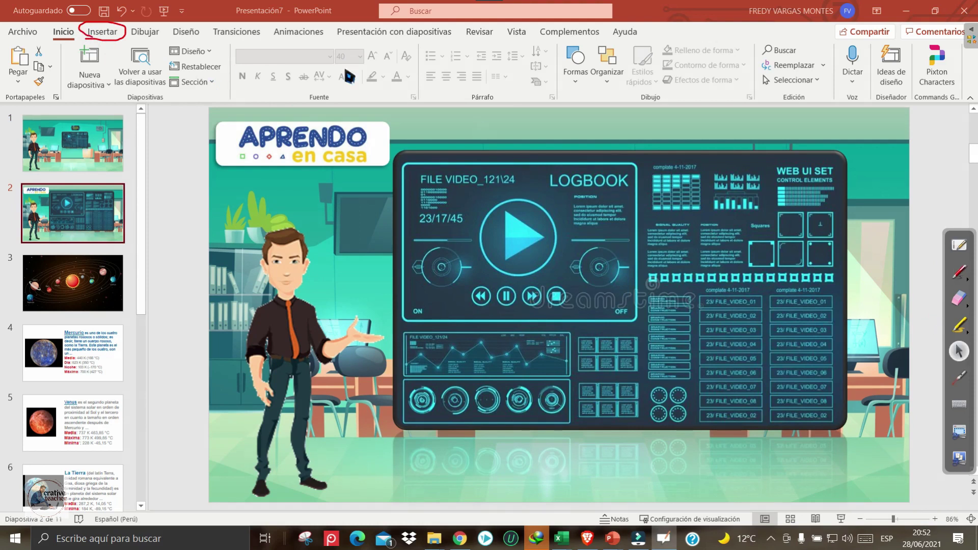
{"action": "left_click", "coordinate": [108, 34]}
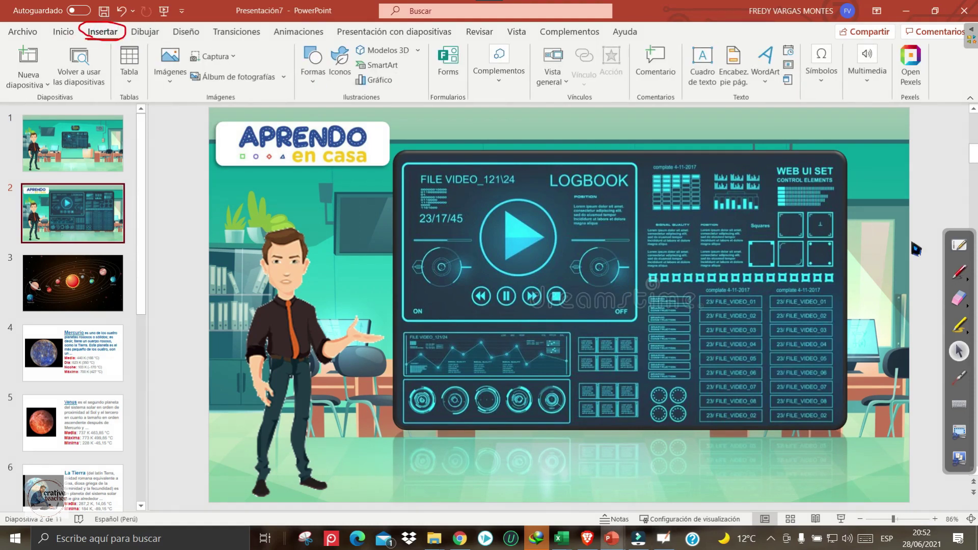
{"action": "left_click", "coordinate": [959, 271]}
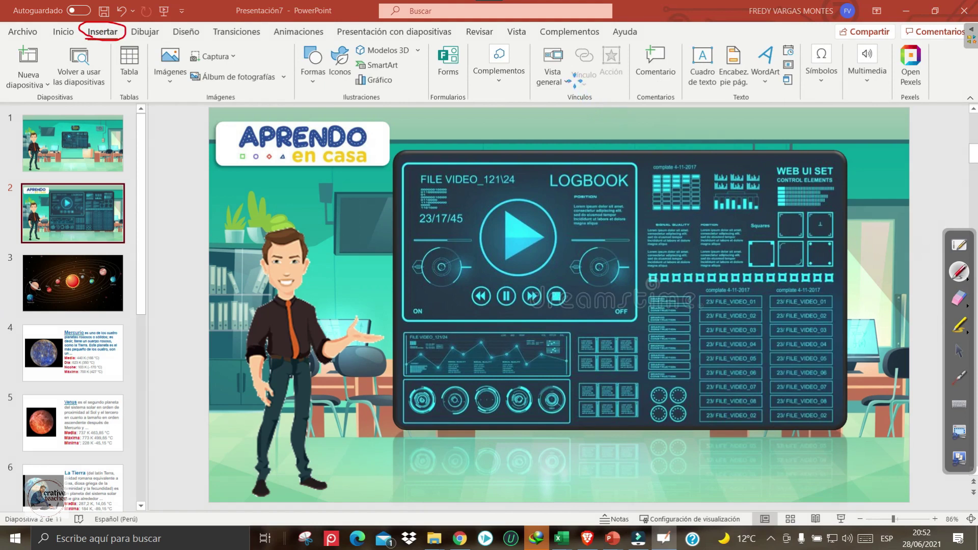
{"action": "left_click_drag", "start_coordinate": [551, 35], "coordinate": [567, 87]}
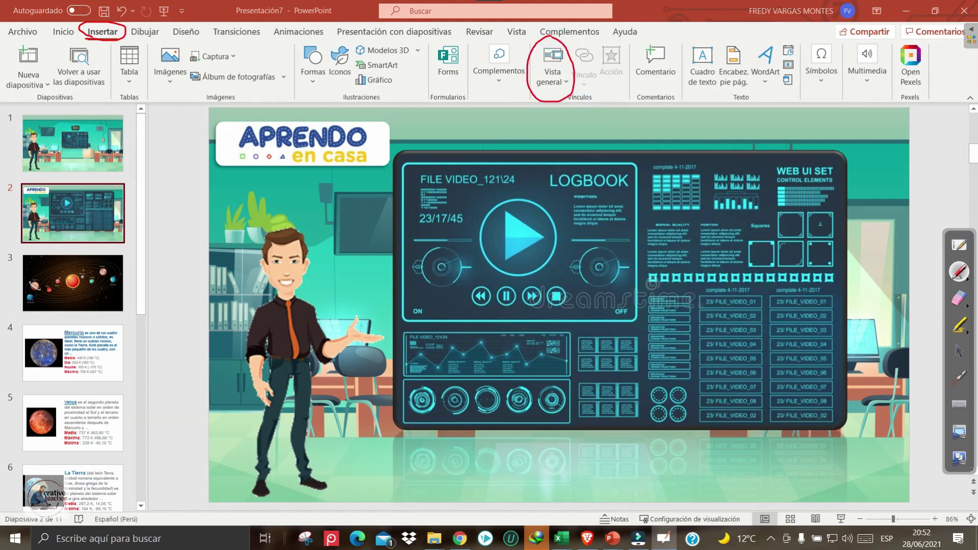
{"action": "left_click", "coordinate": [959, 352]}
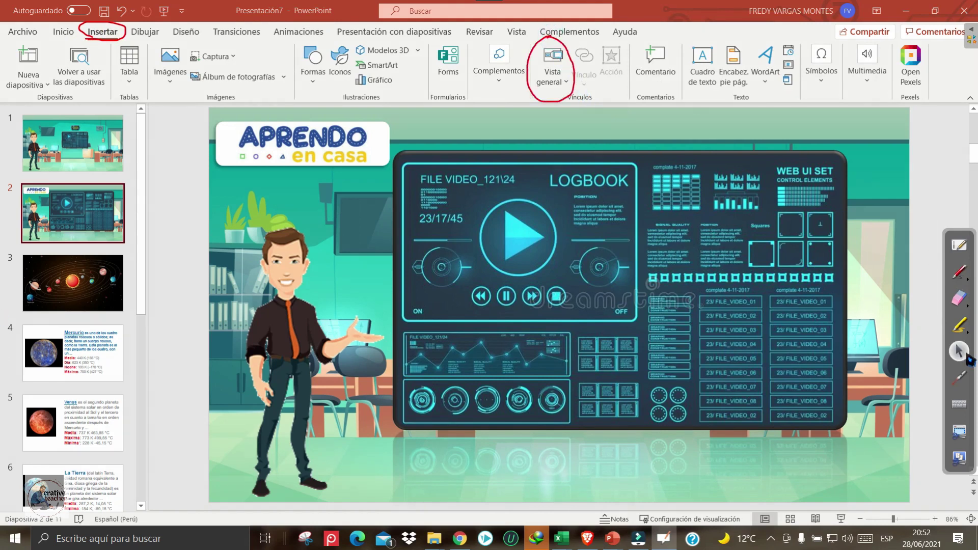
{"action": "left_click", "coordinate": [567, 82]}
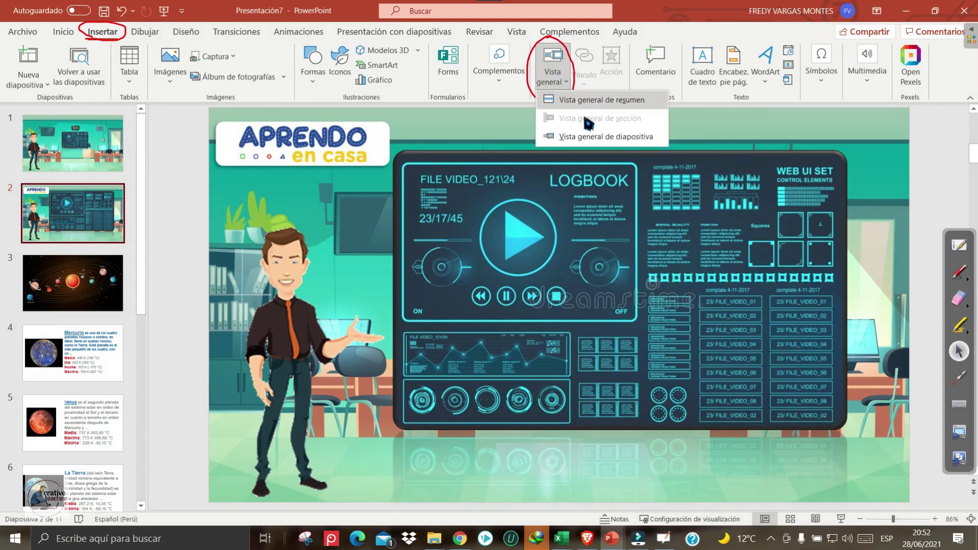
{"action": "left_click", "coordinate": [615, 143]}
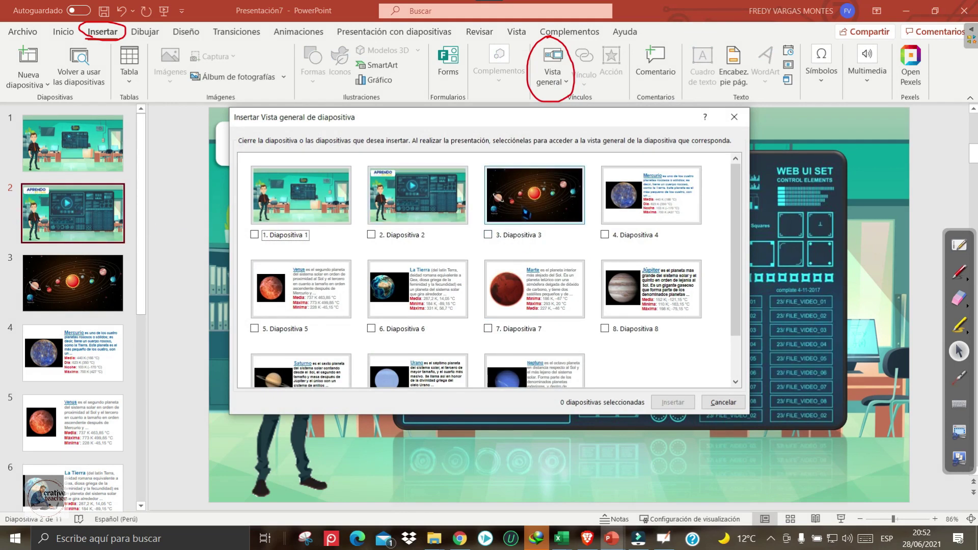
{"action": "left_click", "coordinate": [488, 234]}
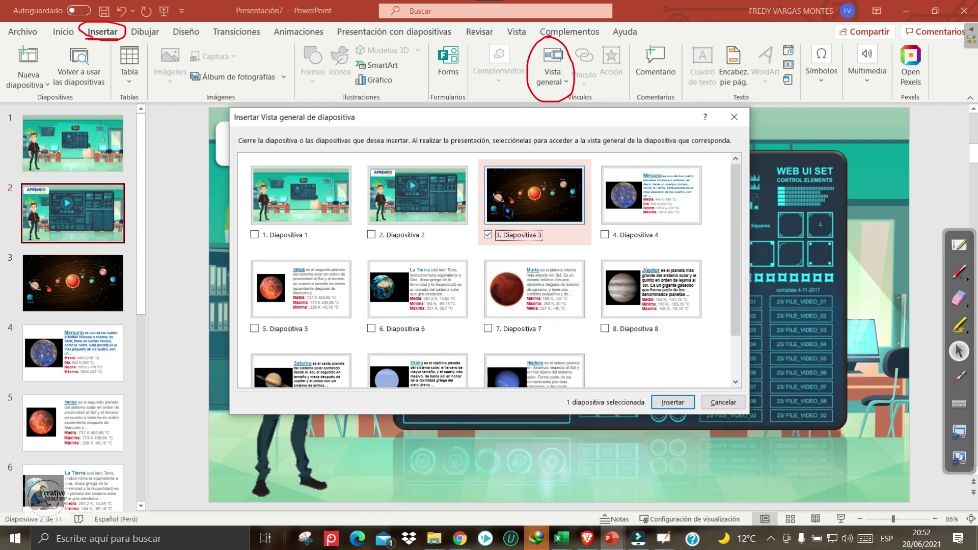
{"action": "left_click", "coordinate": [959, 273]}
{"action": "left_click_drag", "start_coordinate": [677, 381], "coordinate": [708, 407]}
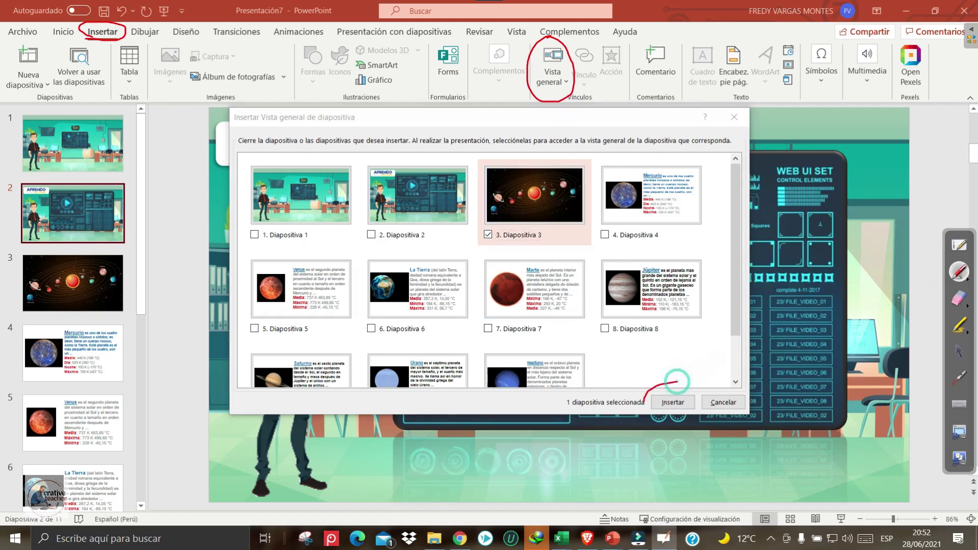
{"action": "left_click", "coordinate": [959, 351]}
{"action": "left_click", "coordinate": [662, 402]}
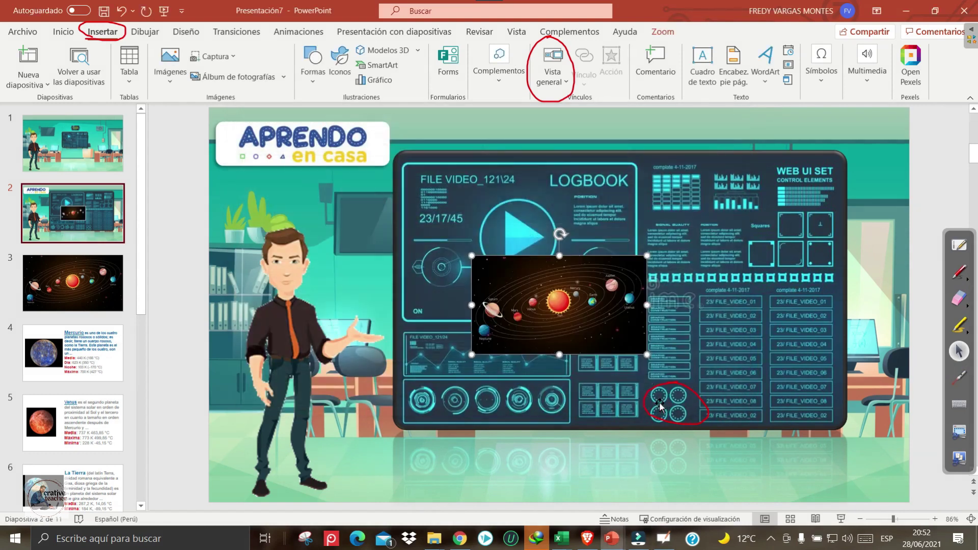
Move the solar-system zoom to the tablet's top-left and stretch it to fill the screen
{"action": "left_click", "coordinate": [102, 151]}
{"action": "left_click", "coordinate": [102, 214]}
{"action": "left_click", "coordinate": [558, 304]}
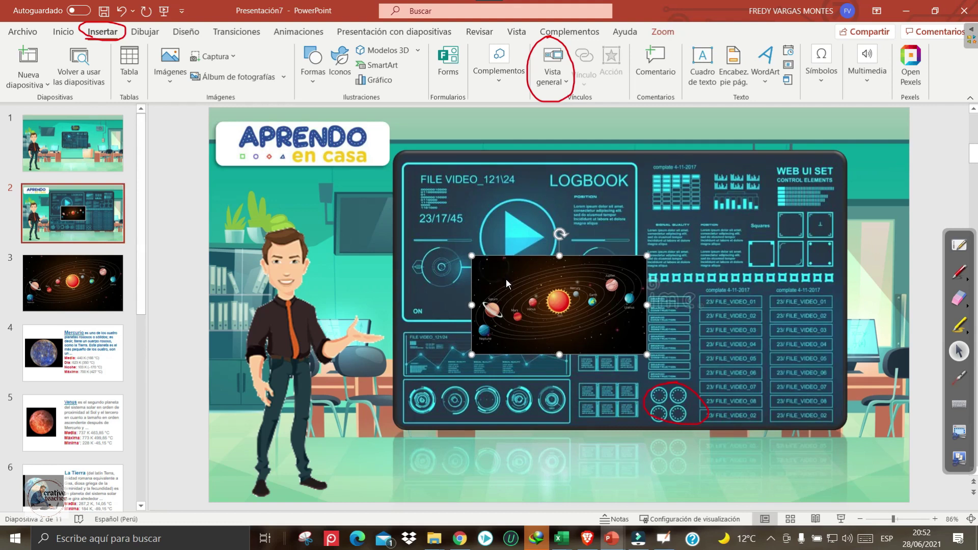
{"action": "left_click_drag", "start_coordinate": [506, 278], "coordinate": [436, 188]}
{"action": "left_click_drag", "start_coordinate": [577, 264], "coordinate": [842, 423]}
{"action": "left_click", "coordinate": [958, 350]}
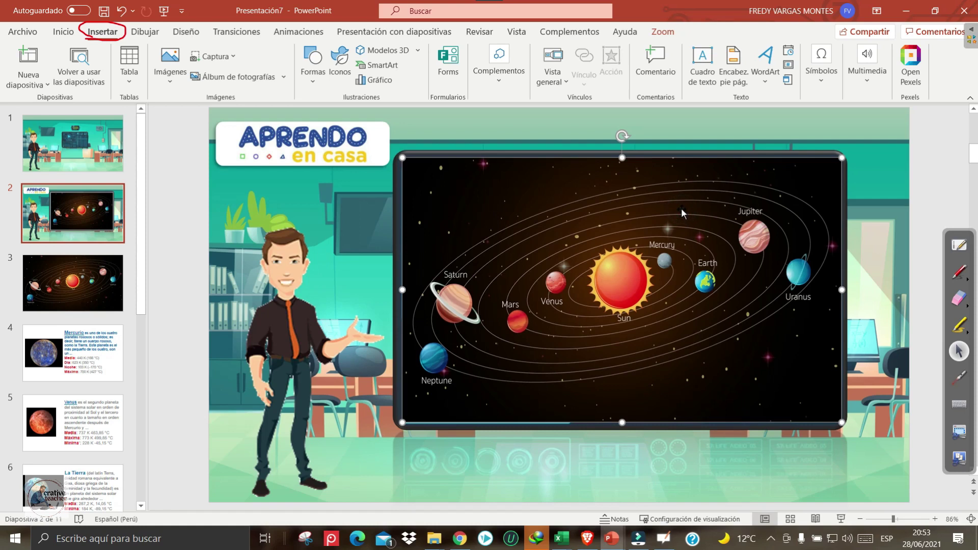
Give the zoom a reflected style on the Zoom tab, then preview slide 3 and return
{"action": "left_click", "coordinate": [663, 32]}
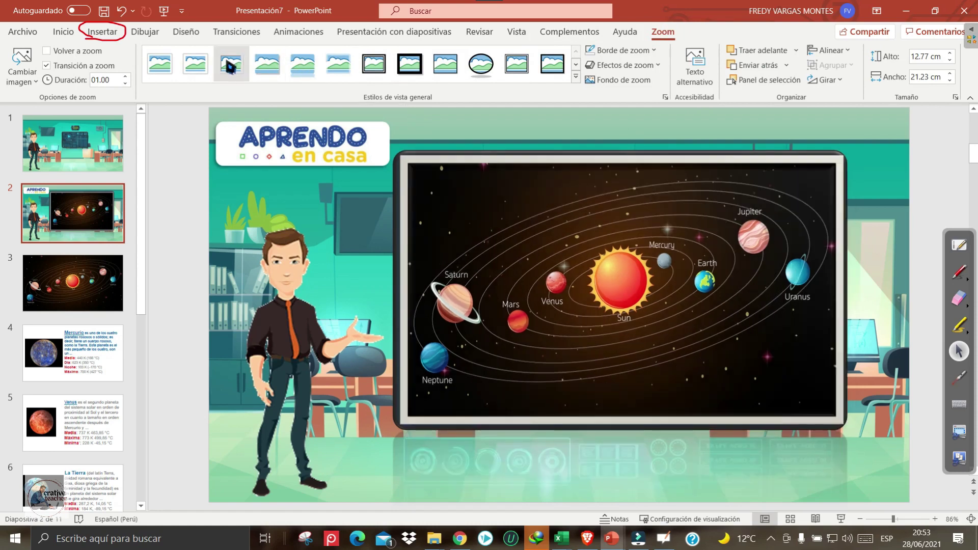
{"action": "left_click", "coordinate": [300, 67]}
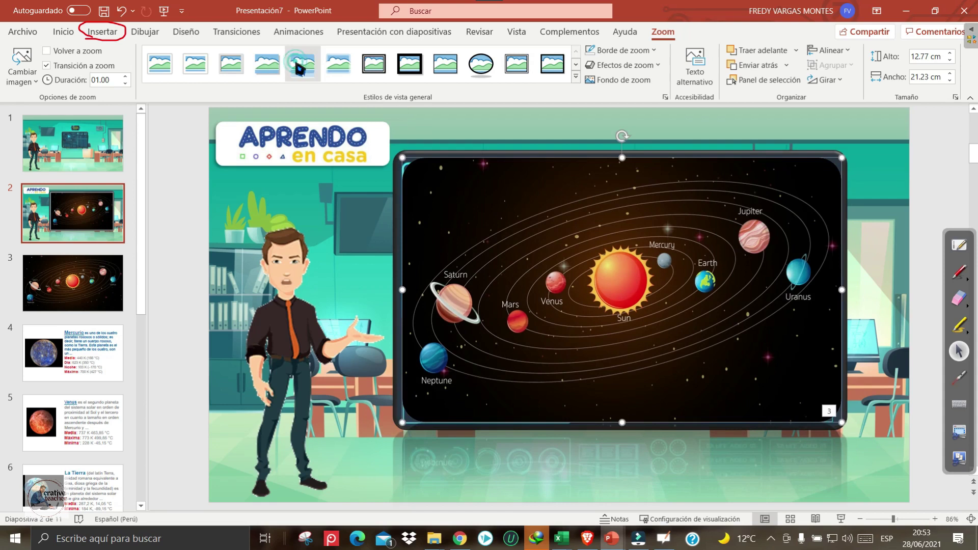
{"action": "left_click", "coordinate": [871, 173]}
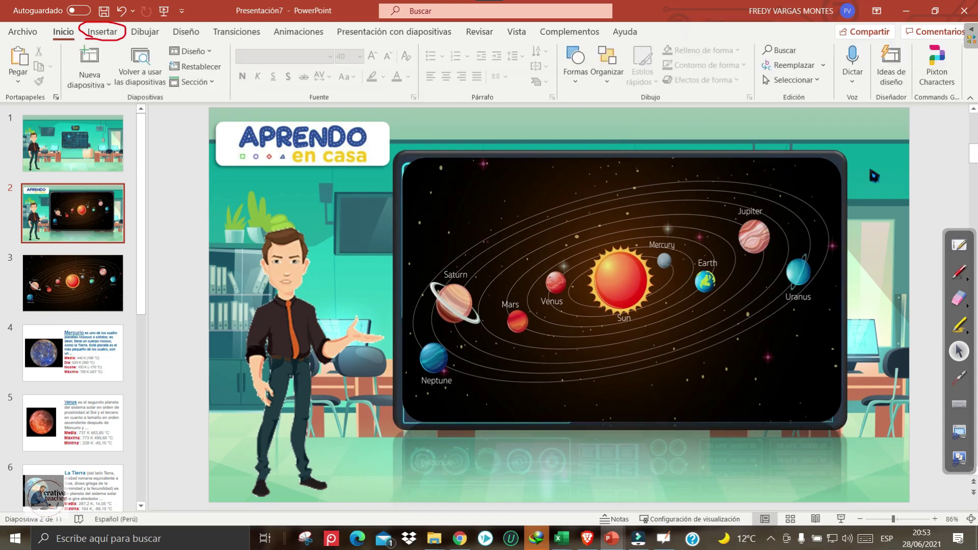
{"action": "left_click", "coordinate": [530, 278]}
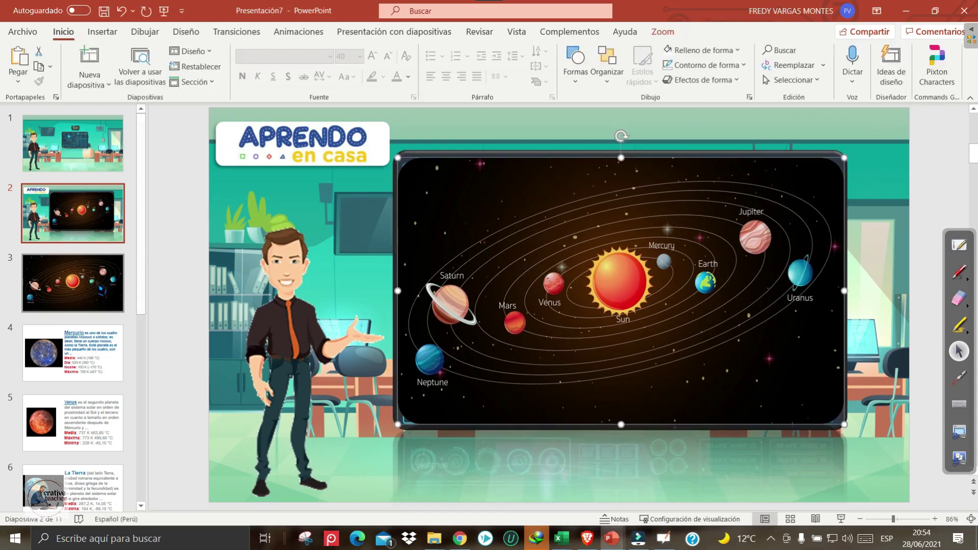
{"action": "left_click", "coordinate": [73, 283]}
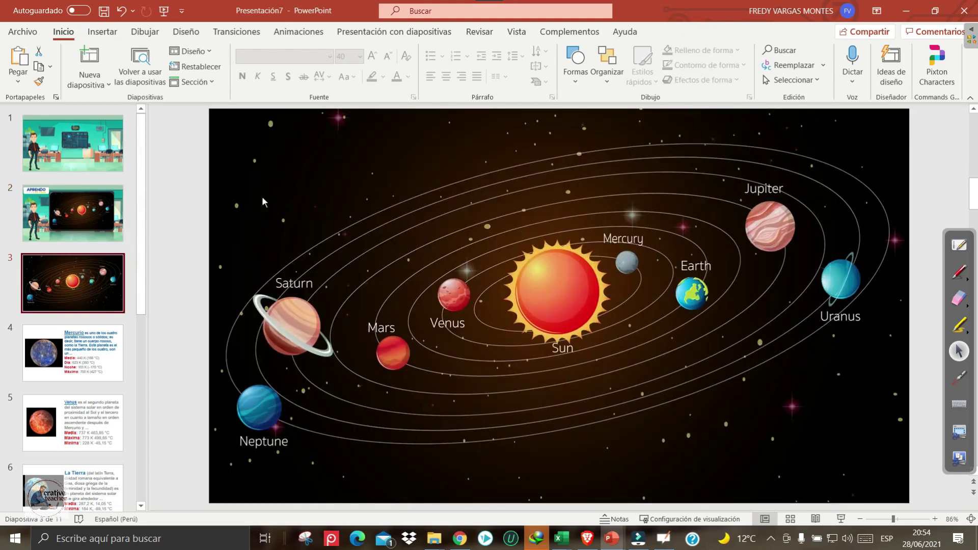
{"action": "left_click", "coordinate": [73, 213]}
Copy the Aprendo en casa logo from slide 2 and paste it onto slide 1
{"action": "key", "text": "Up"}
{"action": "key", "text": "Down"}
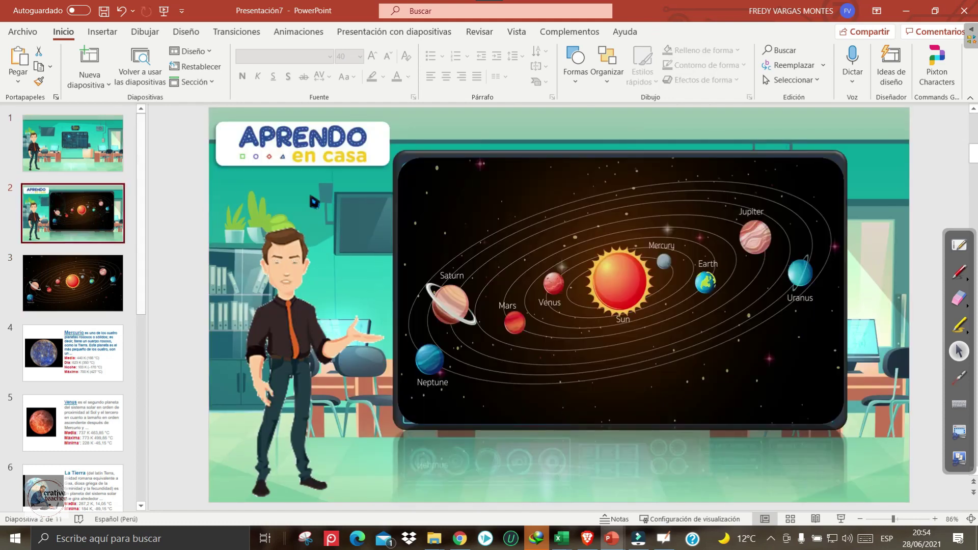
{"action": "left_click", "coordinate": [305, 142]}
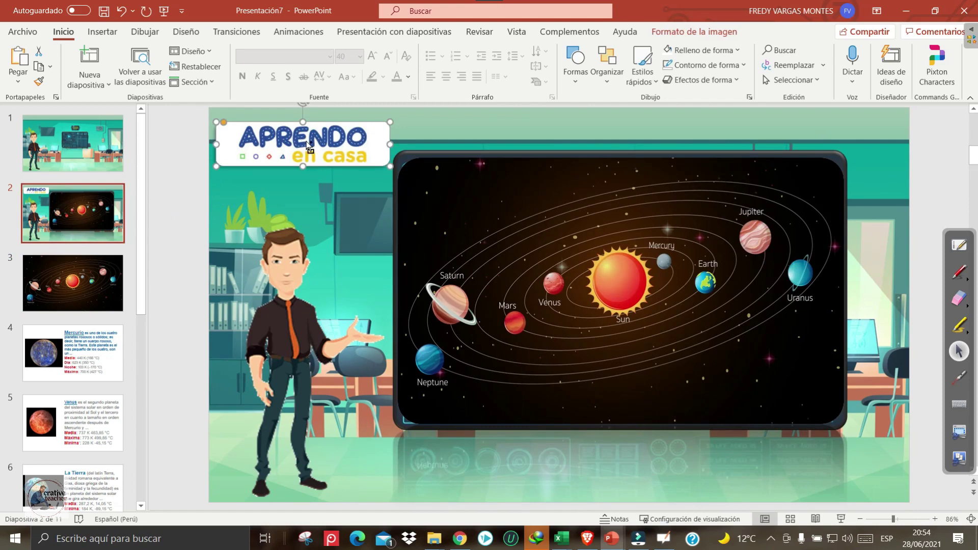
{"action": "key", "text": "ctrl+c"}
{"action": "left_click", "coordinate": [96, 152]}
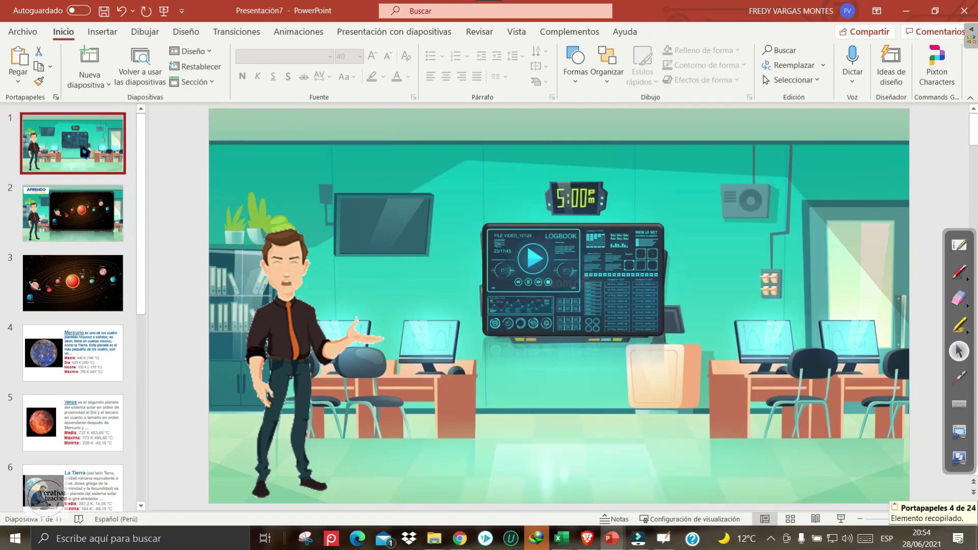
{"action": "key", "text": "ctrl+v"}
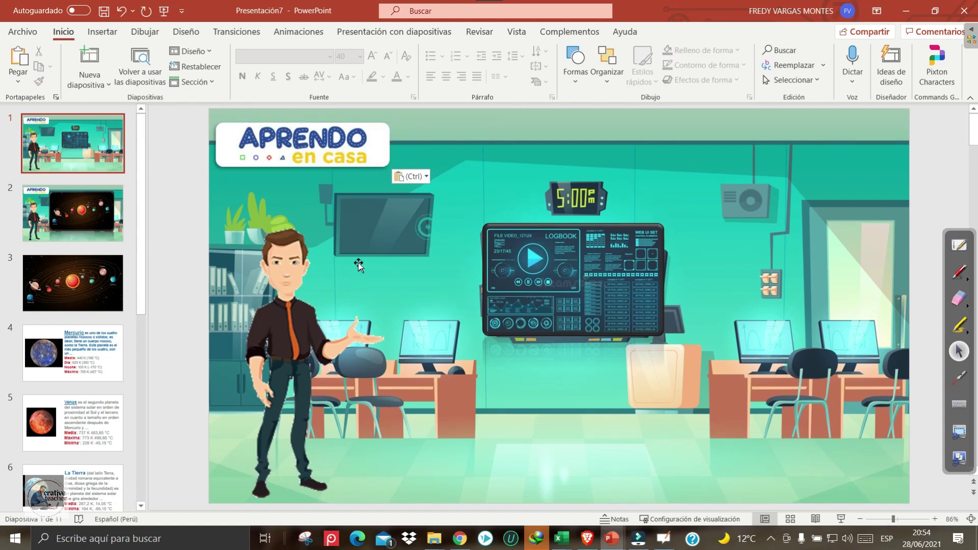
Select the presenter character on slide 1, marking the Animaciones tab with red ink
{"action": "left_click", "coordinate": [285, 277]}
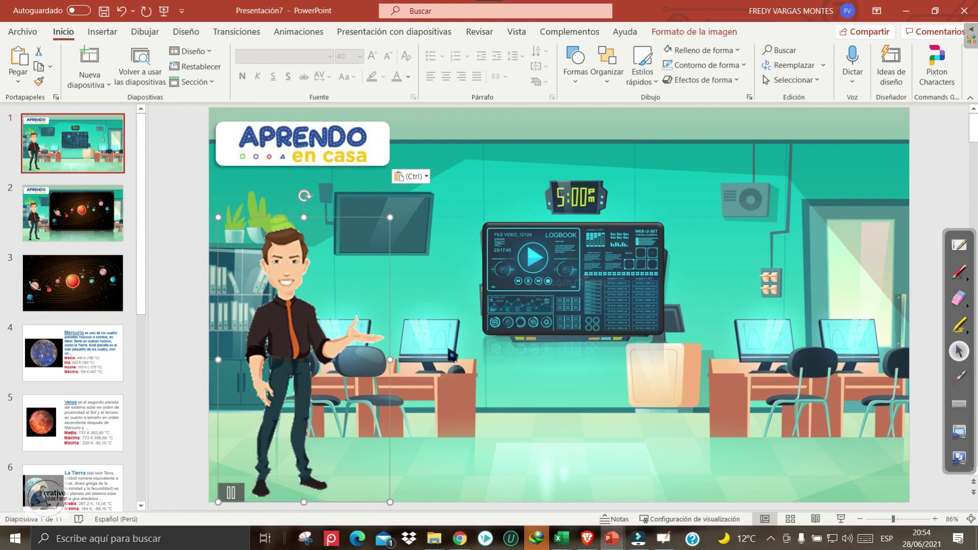
{"action": "left_click", "coordinate": [499, 347]}
{"action": "left_click", "coordinate": [282, 283]}
{"action": "left_click", "coordinate": [958, 272]}
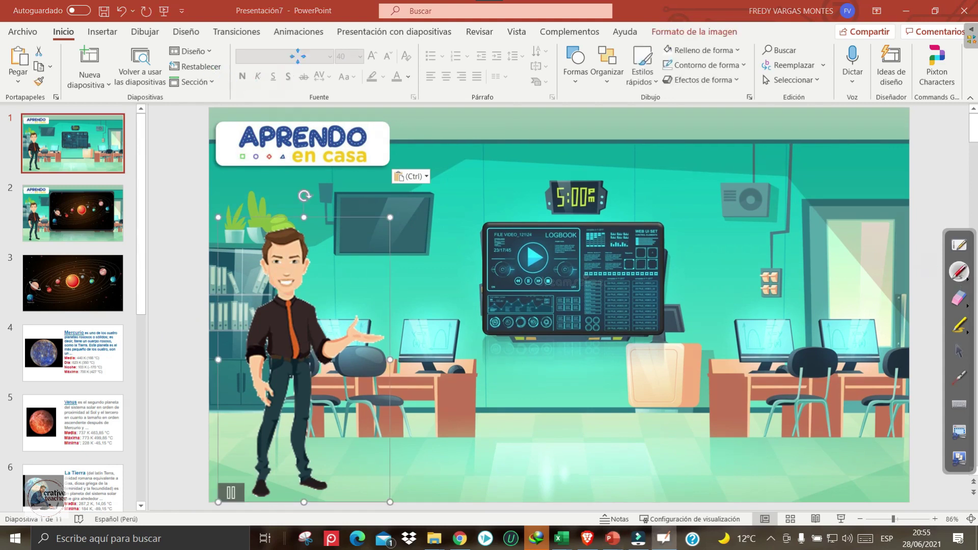
{"action": "left_click_drag", "start_coordinate": [274, 38], "coordinate": [339, 40]}
{"action": "left_click", "coordinate": [959, 351]}
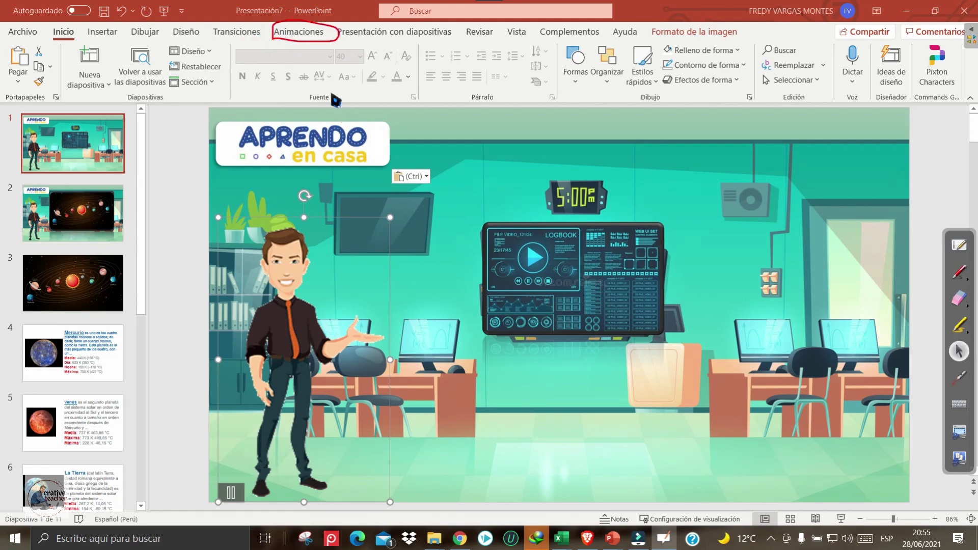
Apply the Desplazar hacia arriba entrance animation to the presenter on slide 1
{"action": "left_click", "coordinate": [305, 35]}
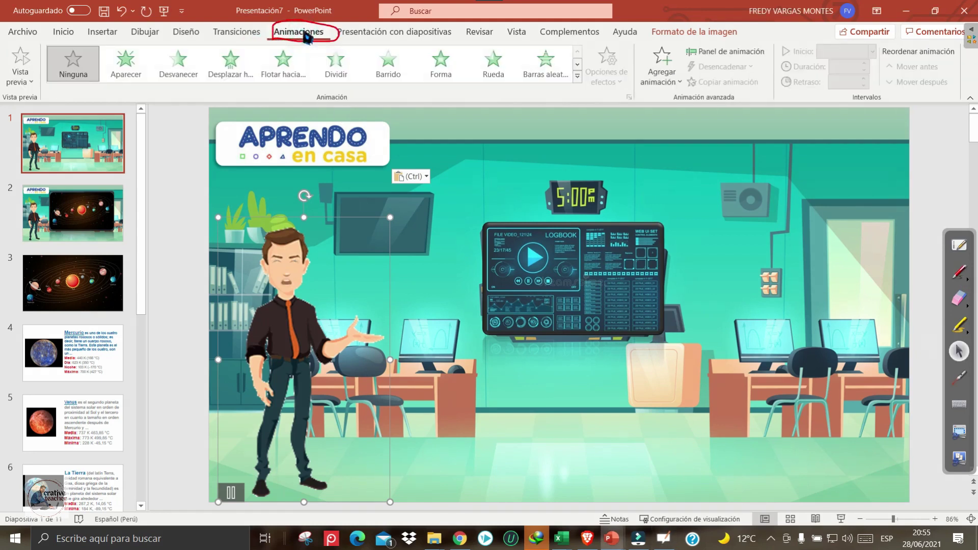
{"action": "left_click", "coordinate": [231, 71]}
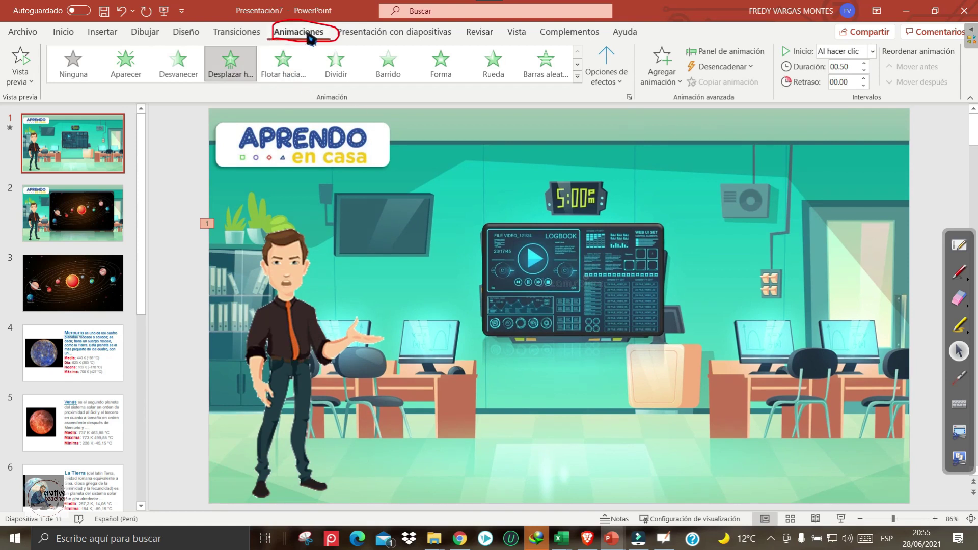
{"action": "left_click", "coordinate": [958, 271]}
{"action": "left_click_drag", "start_coordinate": [599, 35], "coordinate": [647, 102]}
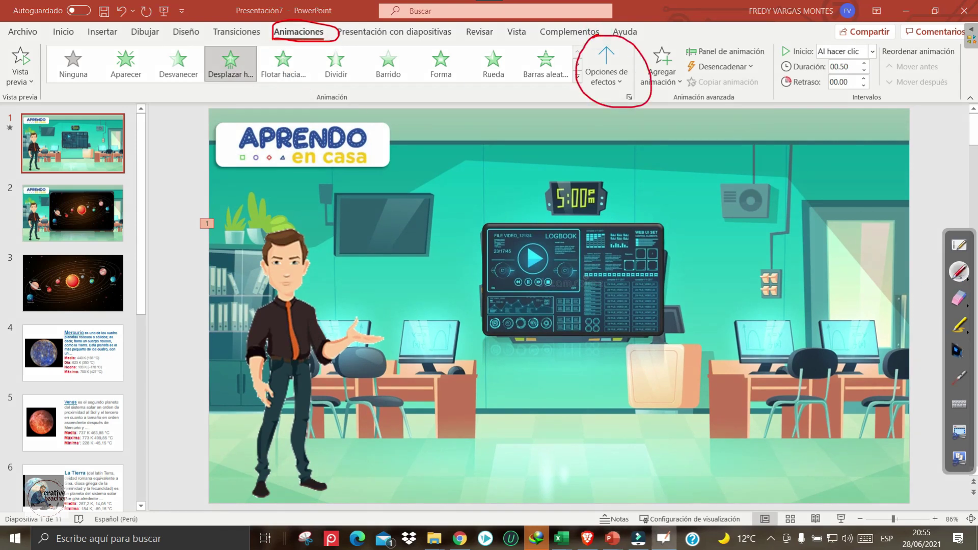
{"action": "left_click", "coordinate": [959, 351]}
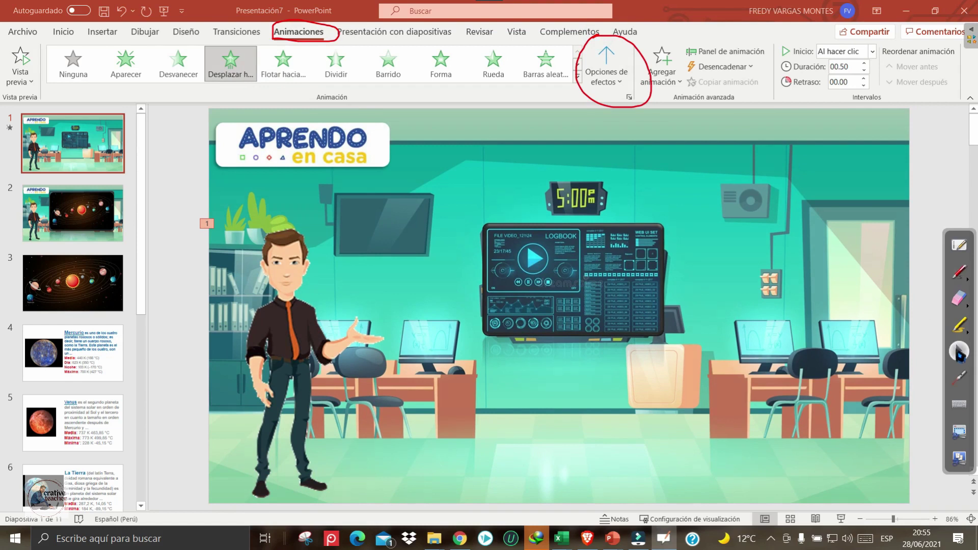
Set the animation's direction to Desde la izquierda and its duration to 01.25
{"action": "left_click", "coordinate": [626, 90]}
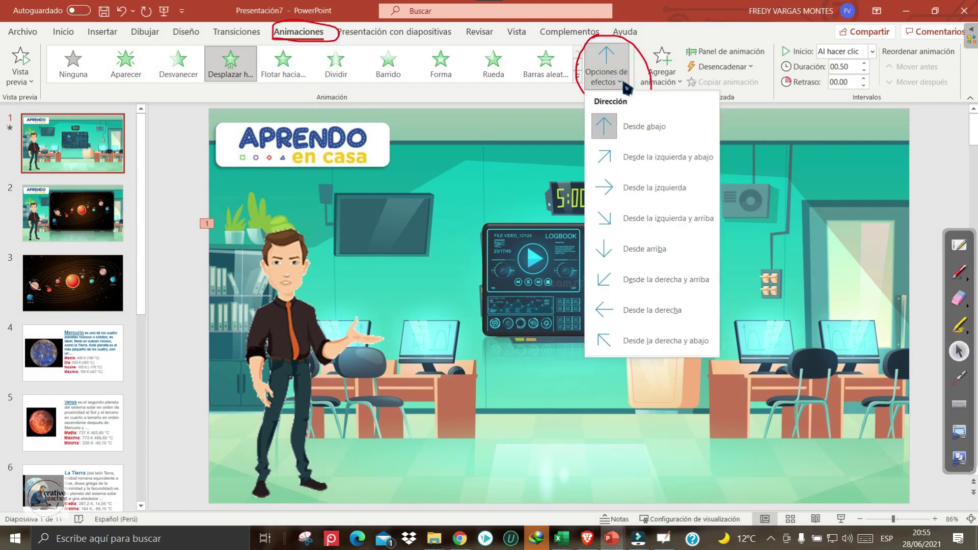
{"action": "left_click", "coordinate": [651, 194]}
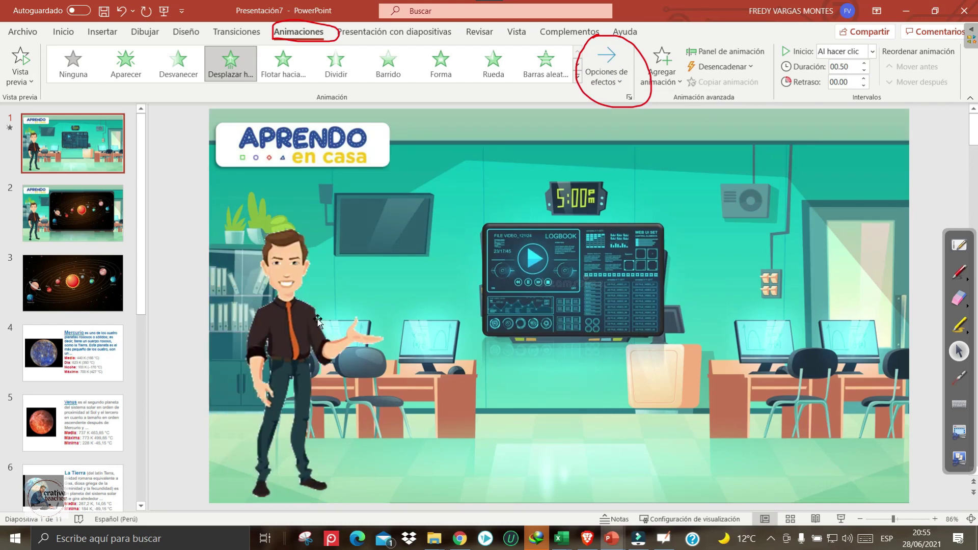
{"action": "left_click", "coordinate": [958, 272]}
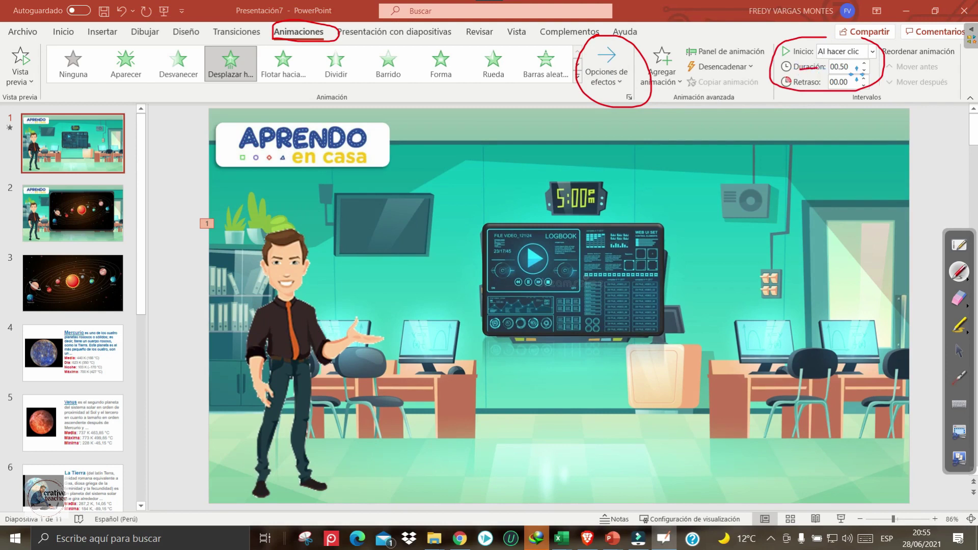
{"action": "left_click", "coordinate": [958, 351]}
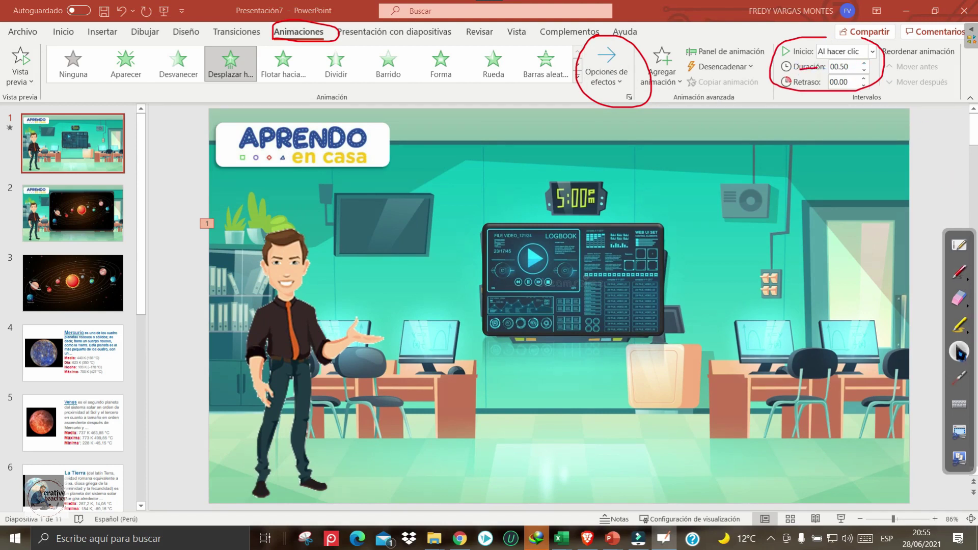
{"action": "left_click", "coordinate": [864, 63]}
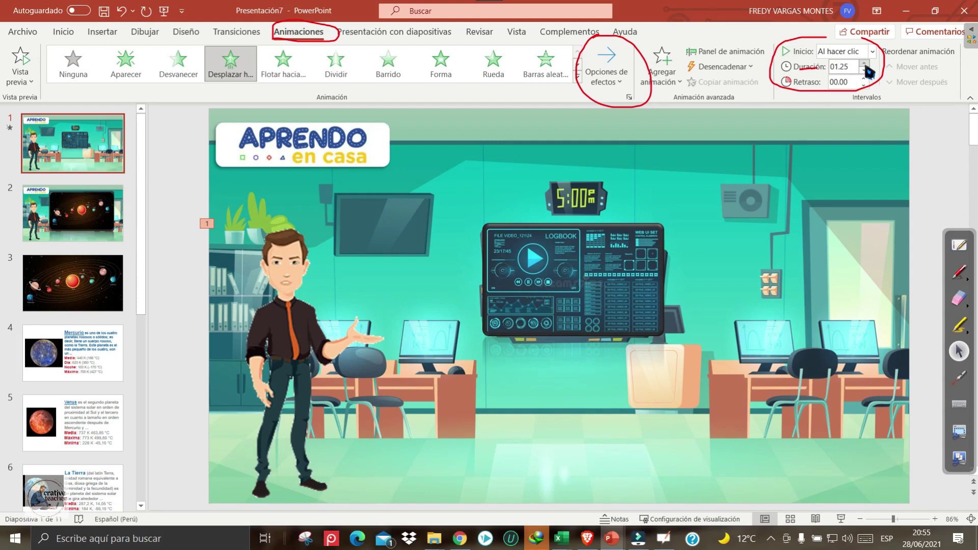
Select the solar-system zoom on slide 2 and apply the Barras aleatorias entrance animation
{"action": "left_click", "coordinate": [925, 245]}
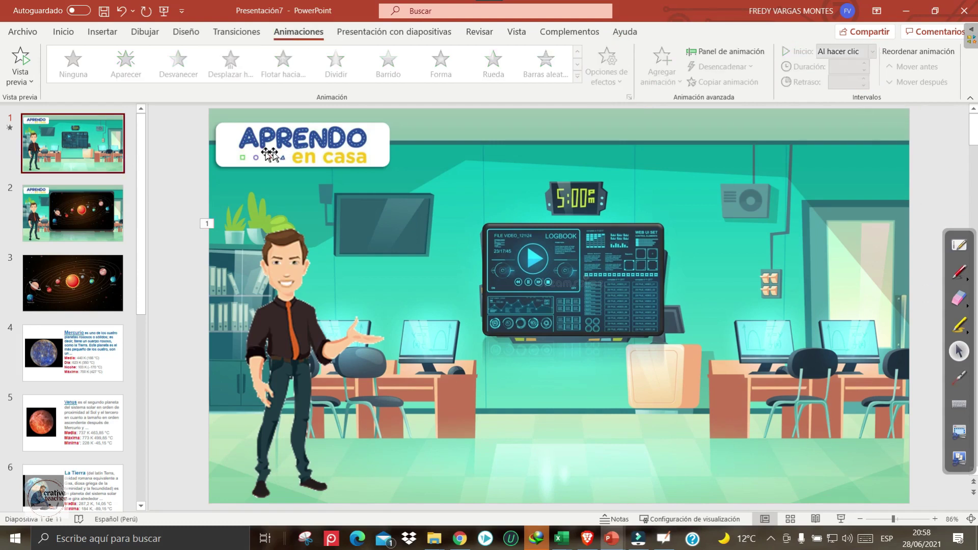
{"action": "left_click", "coordinate": [73, 213]}
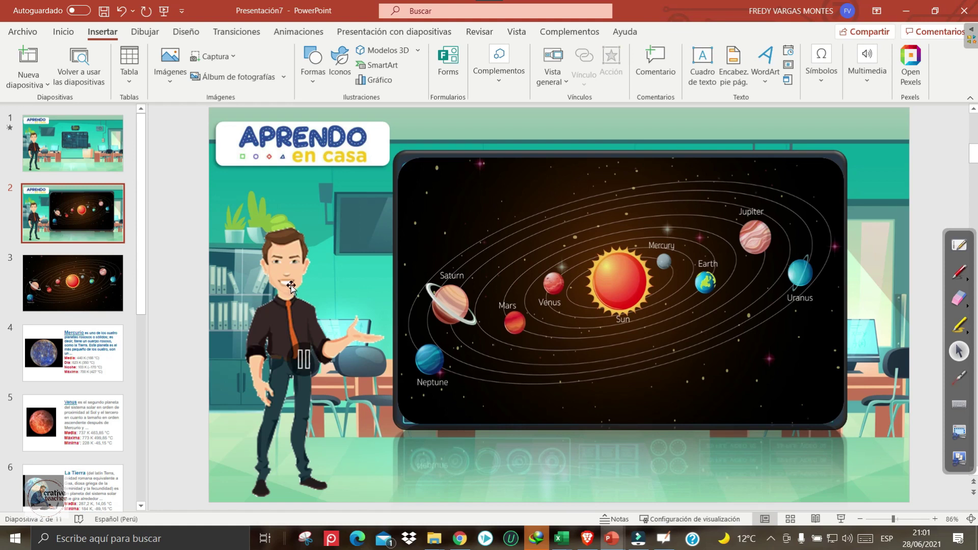
{"action": "left_click", "coordinate": [508, 204]}
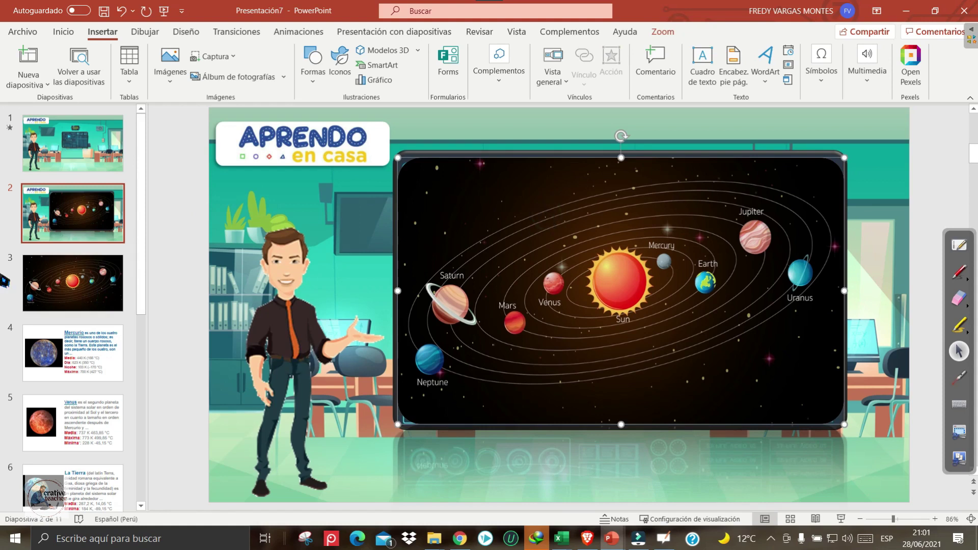
{"action": "left_click", "coordinate": [960, 274]}
{"action": "left_click_drag", "start_coordinate": [273, 31], "coordinate": [275, 25]}
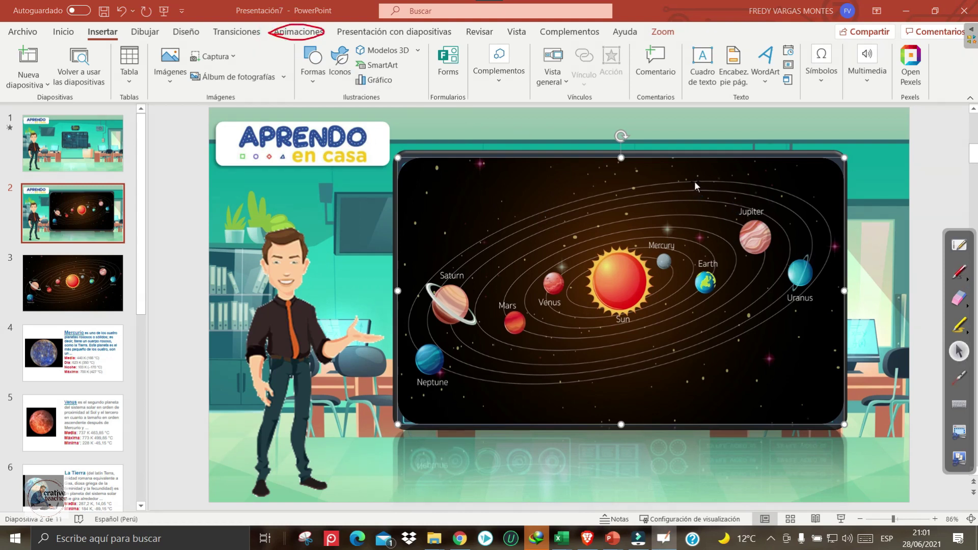
{"action": "left_click", "coordinate": [298, 32]}
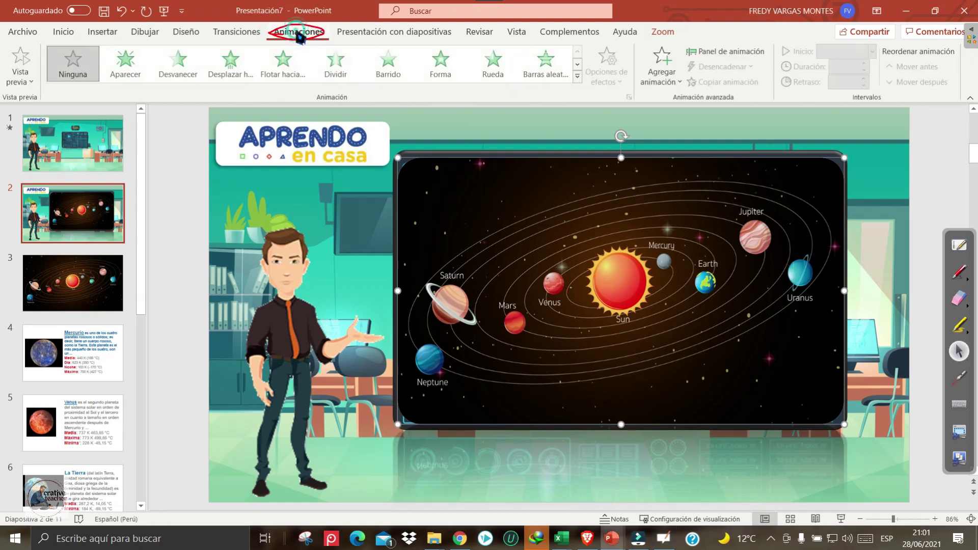
{"action": "left_click", "coordinate": [555, 71]}
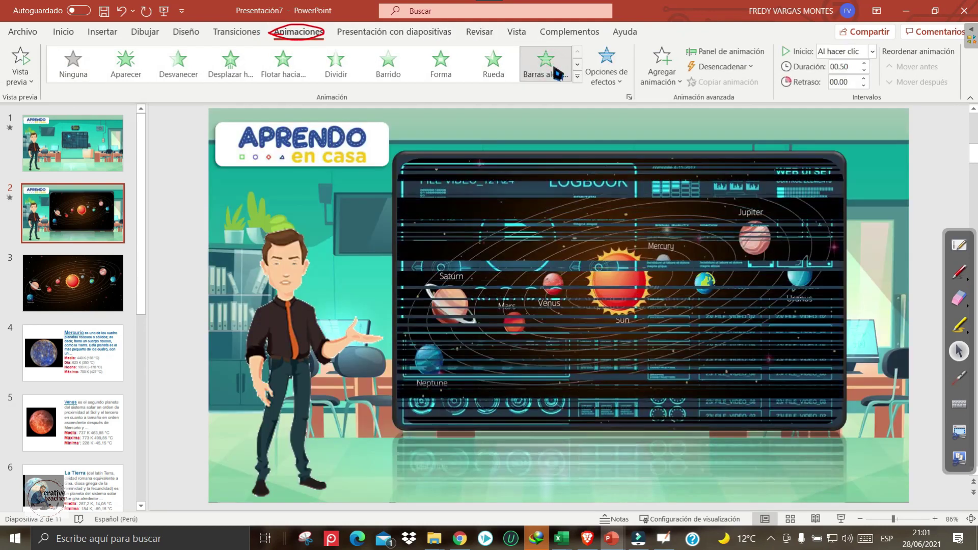
{"action": "left_click", "coordinate": [87, 163]}
{"action": "key", "text": "Down"}
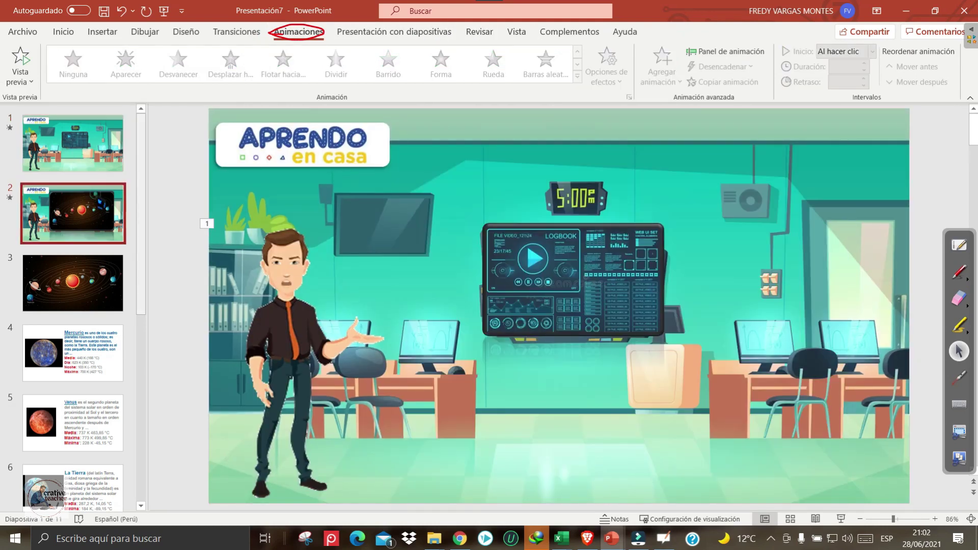
{"action": "key", "text": "Down"}
{"action": "left_click", "coordinate": [73, 142]}
{"action": "mouse_move", "coordinate": [611, 537]}
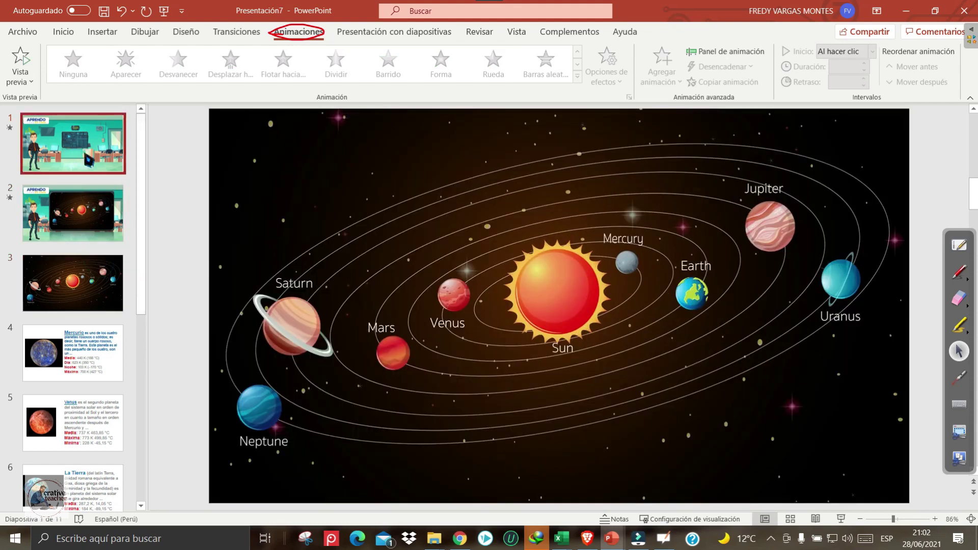
{"action": "left_click", "coordinate": [613, 525]}
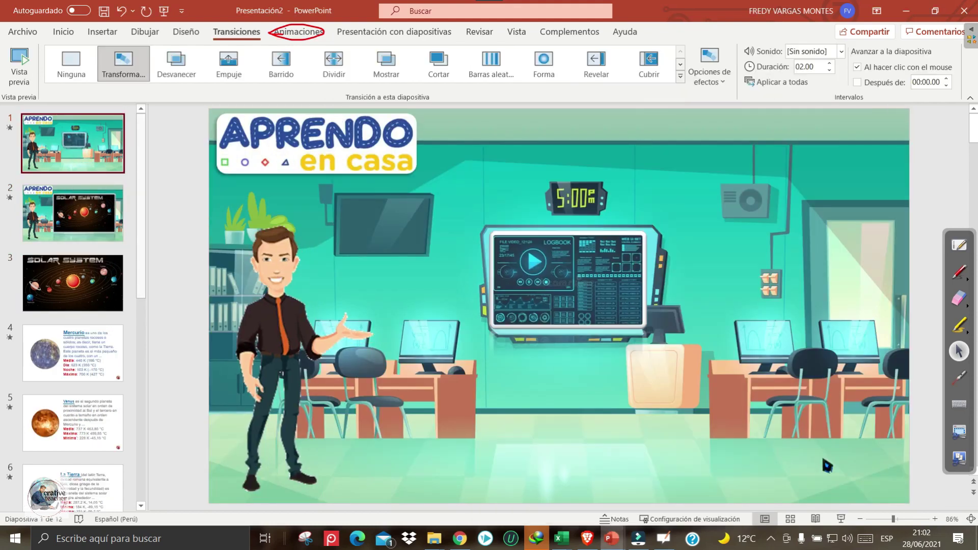
{"action": "key", "text": "F5"}
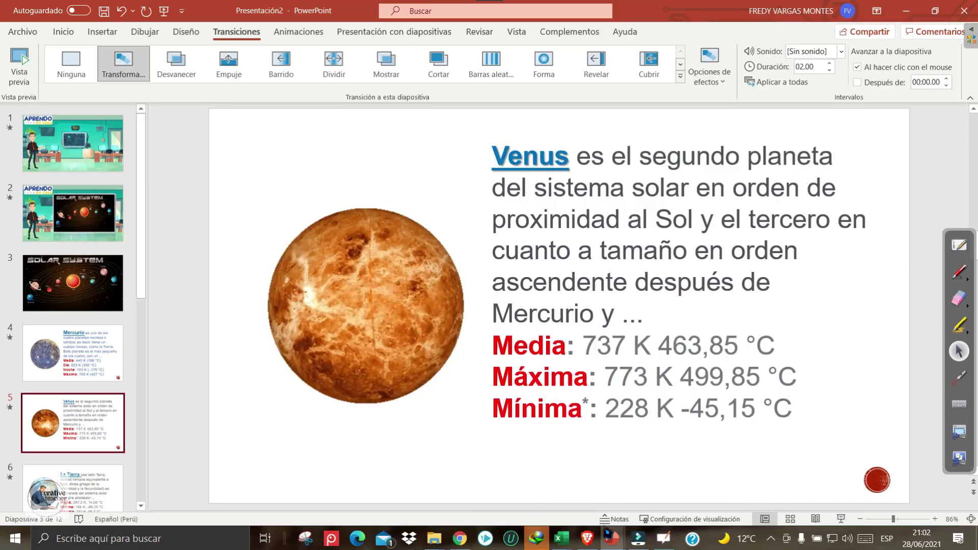
{"action": "mouse_move", "coordinate": [610, 539]}
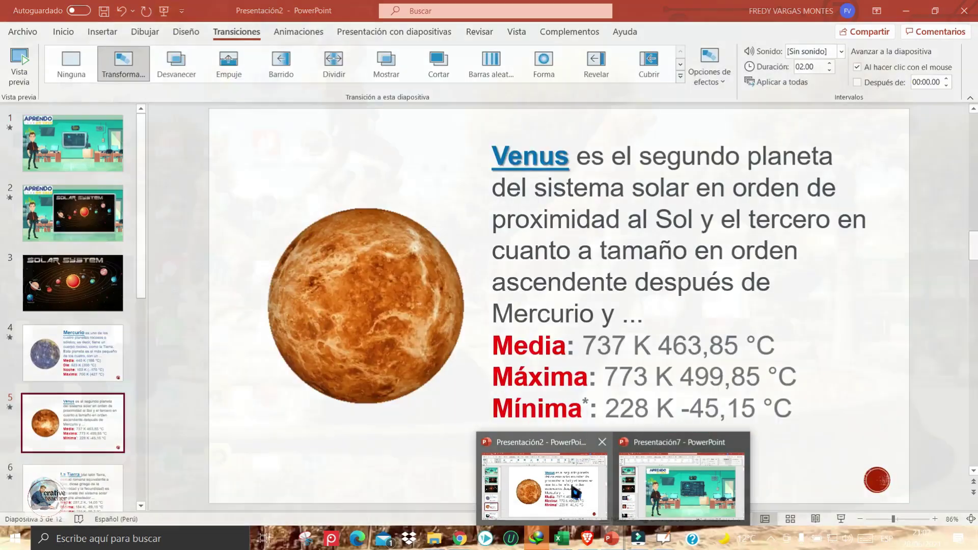
{"action": "left_click", "coordinate": [681, 486]}
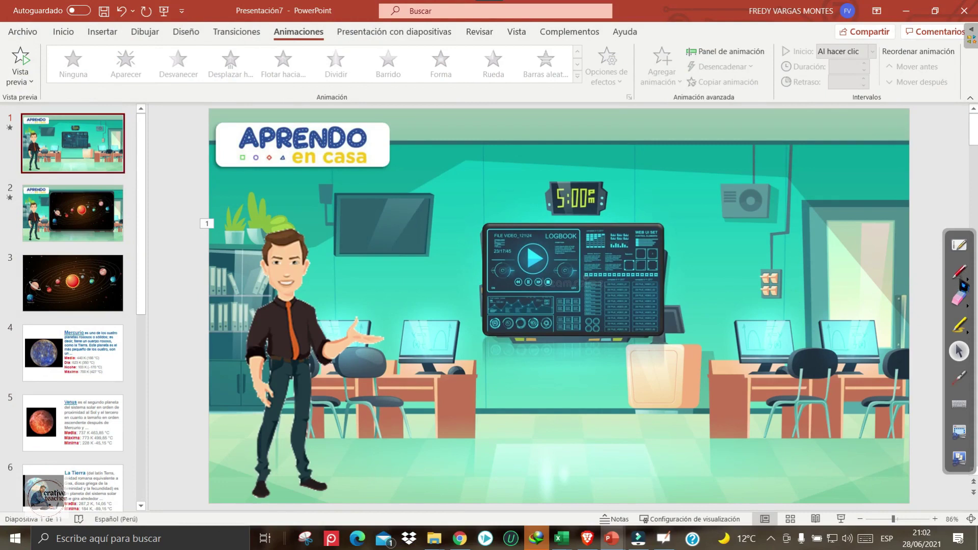
Apply the Transformación transition to the classroom title slide 1
{"action": "left_click", "coordinate": [959, 273]}
{"action": "left_click_drag", "start_coordinate": [213, 42], "coordinate": [252, 18]}
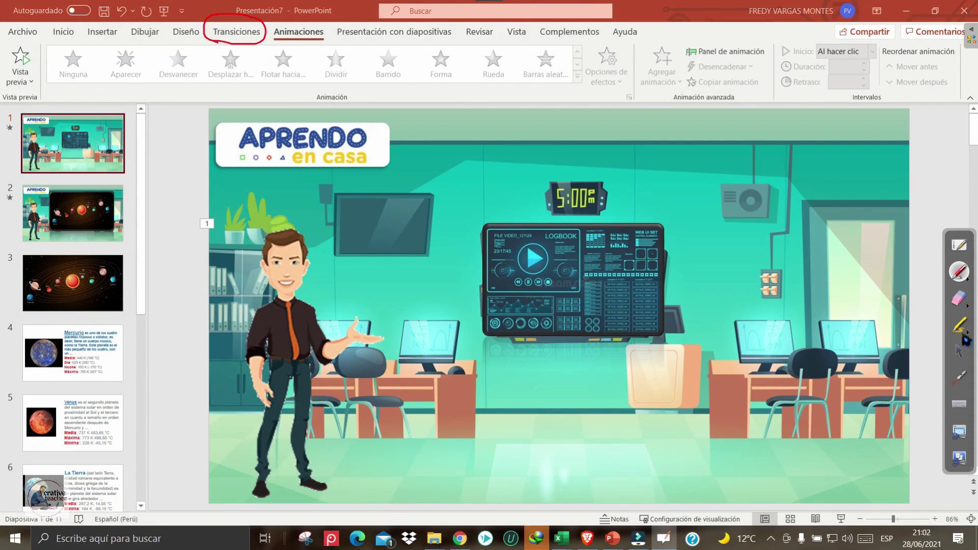
{"action": "left_click", "coordinate": [959, 351]}
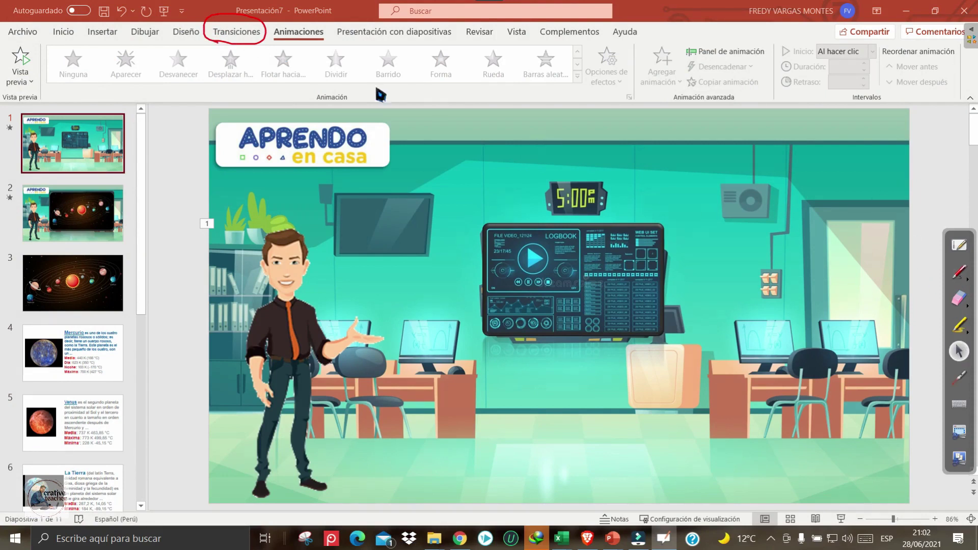
{"action": "left_click", "coordinate": [235, 34]}
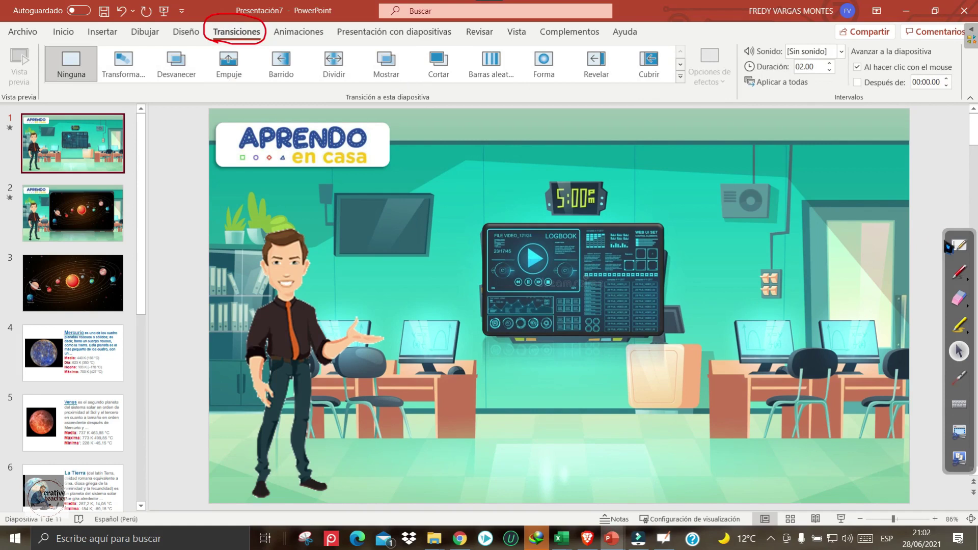
{"action": "left_click", "coordinate": [960, 273]}
{"action": "left_click_drag", "start_coordinate": [141, 60], "coordinate": [85, 76]}
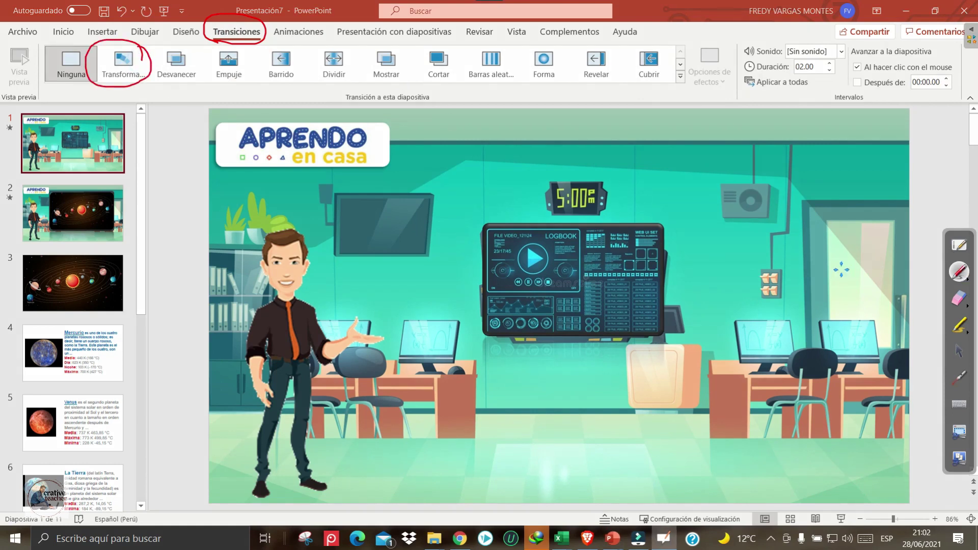
{"action": "left_click", "coordinate": [960, 350]}
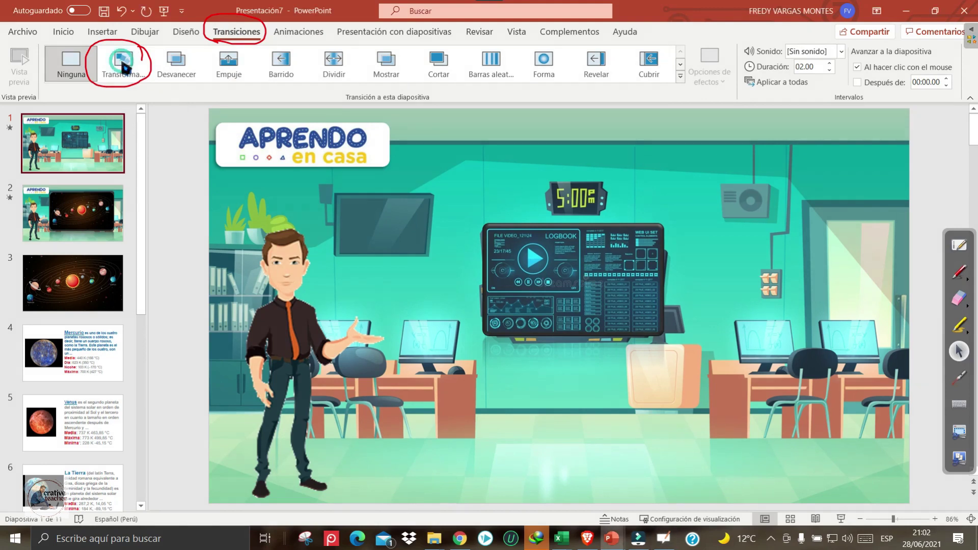
{"action": "left_click", "coordinate": [124, 66]}
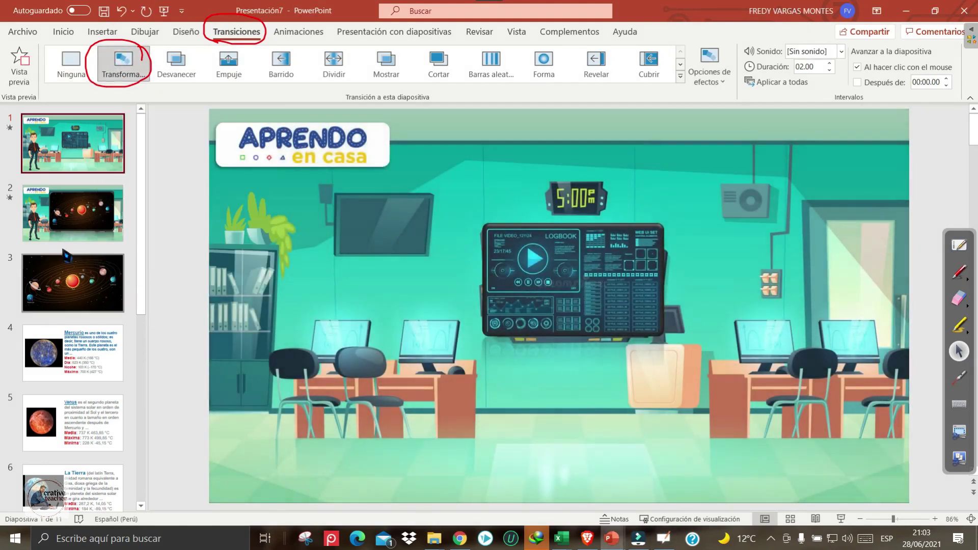
Apply Transformación to the solar-system slide 2 as well
{"action": "key", "text": "Page_Down"}
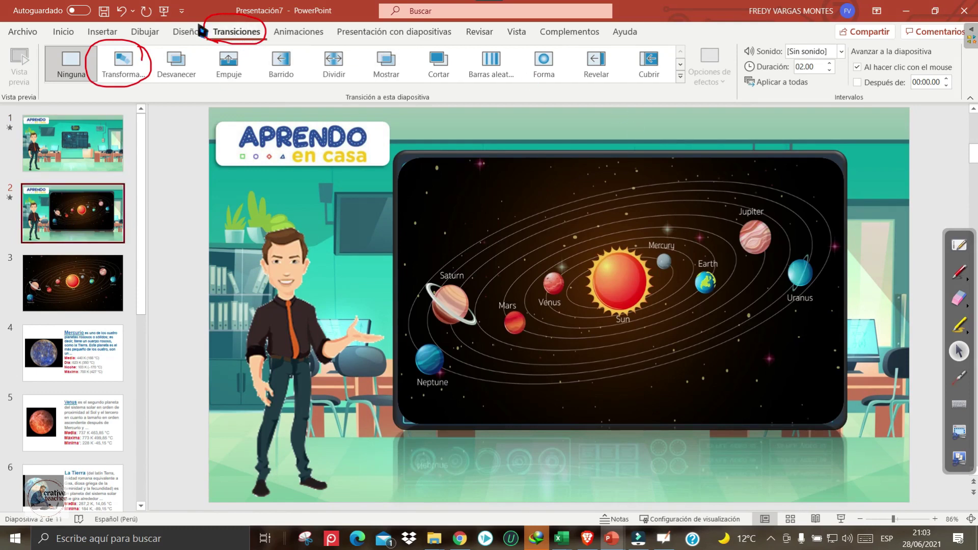
{"action": "left_click", "coordinate": [122, 65]}
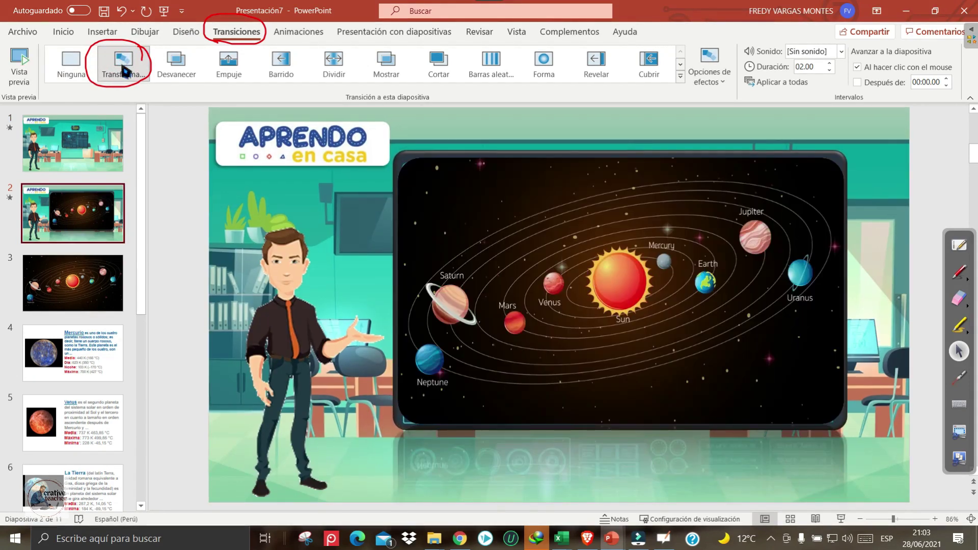
{"action": "left_click", "coordinate": [959, 350]}
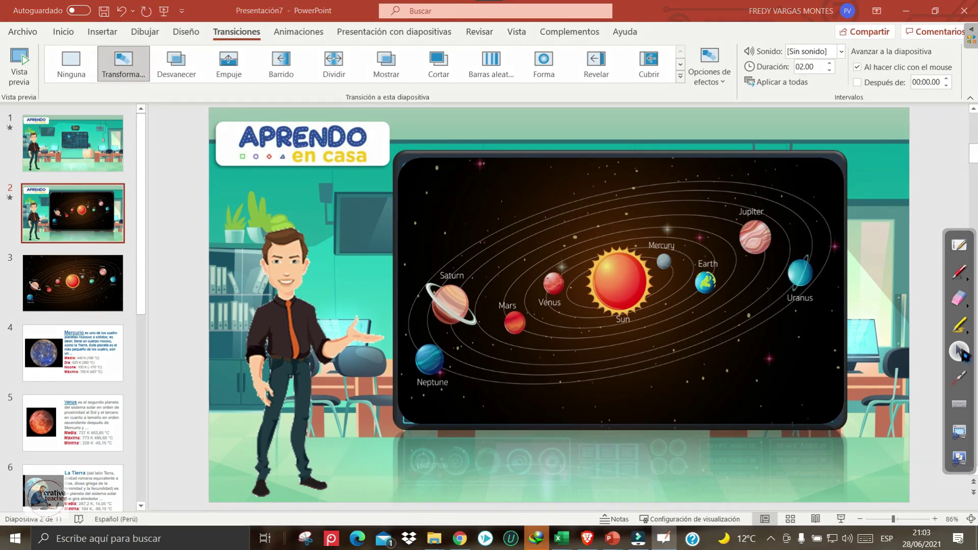
{"action": "left_click", "coordinate": [839, 519]}
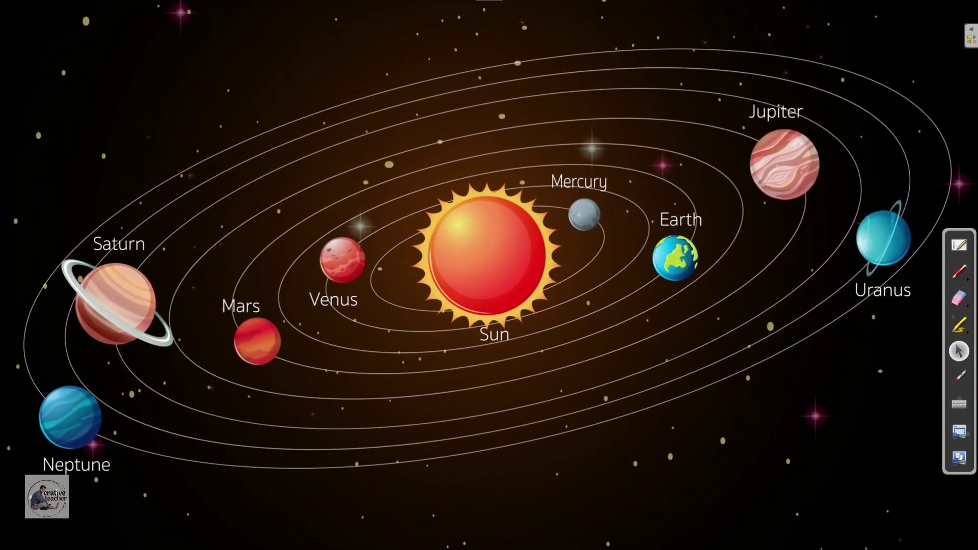
{"action": "key", "text": "Escape"}
{"action": "scroll", "coordinate": [92, 321], "scroll_direction": "down", "scroll_amount": 2}
{"action": "scroll", "coordinate": [92, 320], "scroll_direction": "up", "scroll_amount": 3}
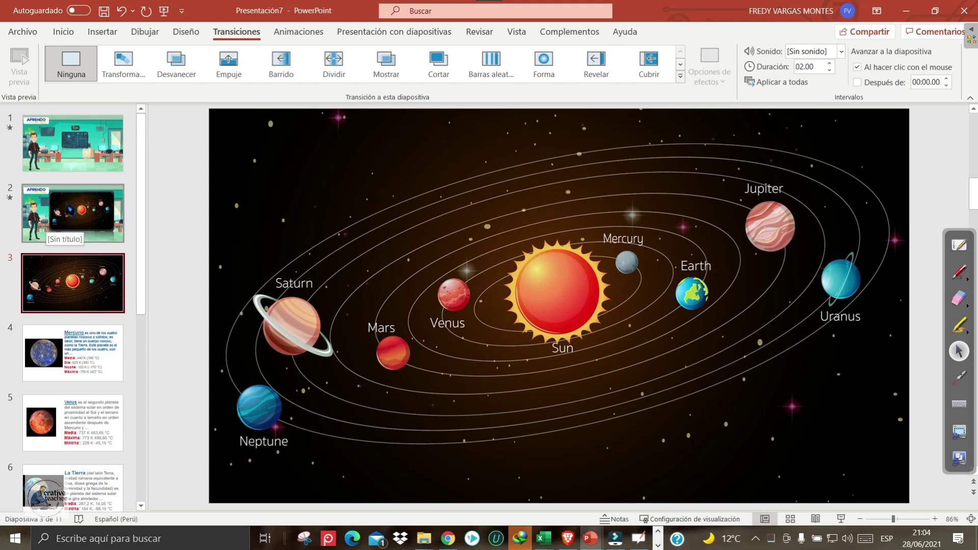
{"action": "left_click", "coordinate": [56, 224]}
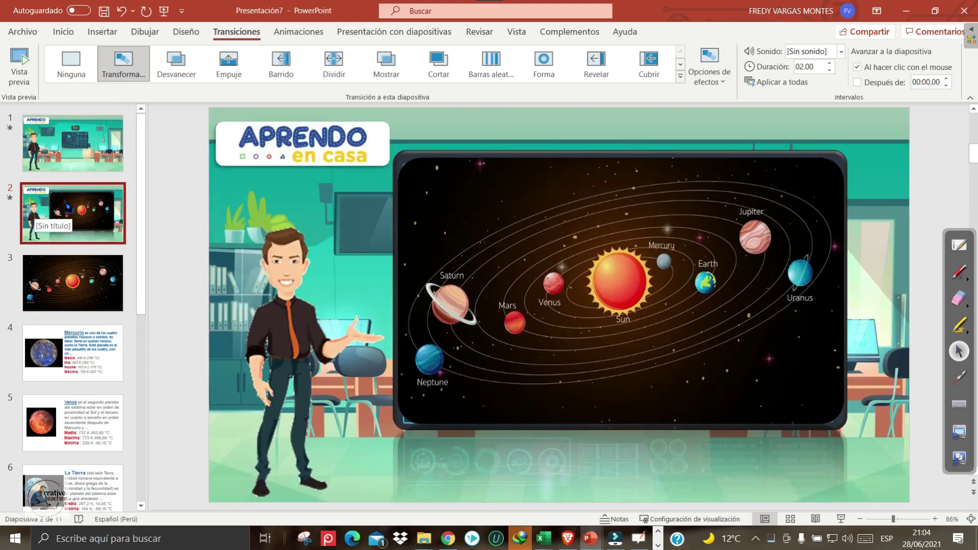
Duplicate slide 2, move the copy to the end as slide 12, and play from slide 1
{"action": "right_click", "coordinate": [66, 203]}
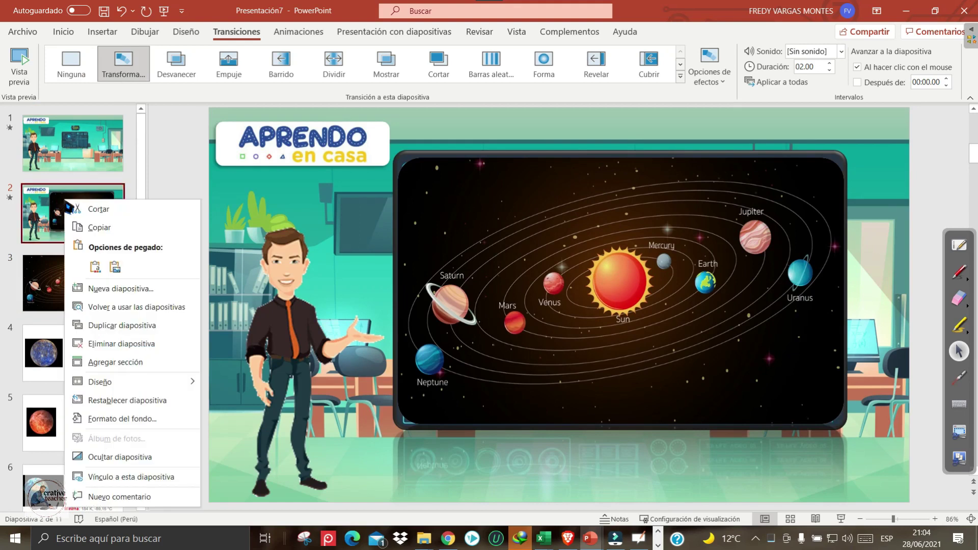
{"action": "left_click", "coordinate": [146, 332]}
{"action": "scroll", "coordinate": [76, 206], "scroll_direction": "down", "scroll_amount": 1}
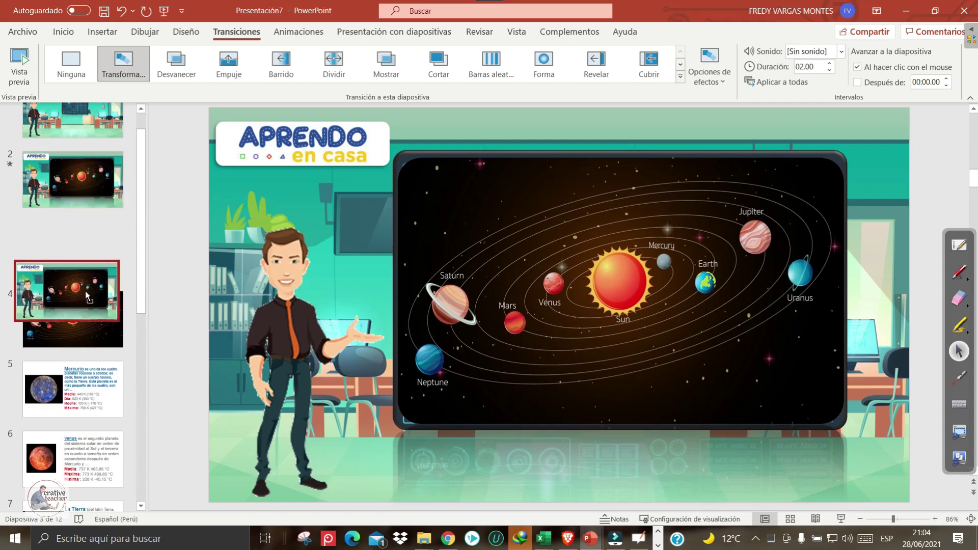
{"action": "scroll", "coordinate": [73, 306], "scroll_direction": "down", "scroll_amount": 3}
{"action": "scroll", "coordinate": [73, 305], "scroll_direction": "down", "scroll_amount": 3}
{"action": "scroll", "coordinate": [73, 306], "scroll_direction": "down", "scroll_amount": 3}
{"action": "key", "text": "ctrl+shift+Down"}
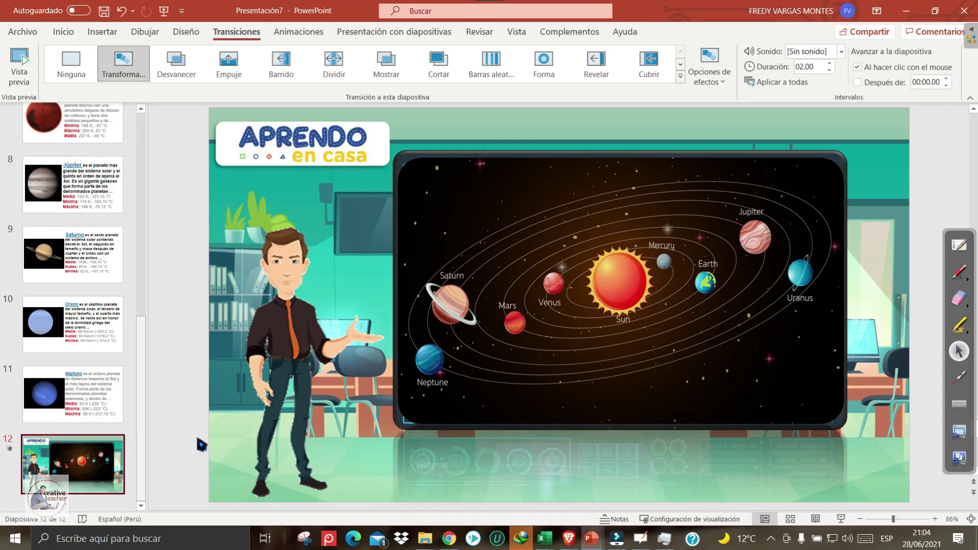
{"action": "key", "text": "Home"}
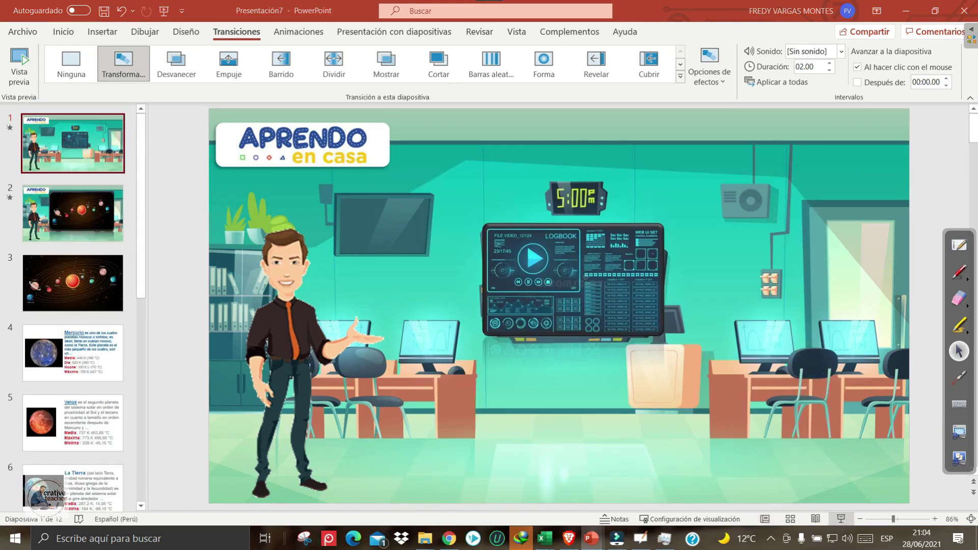
{"action": "key", "text": "F5"}
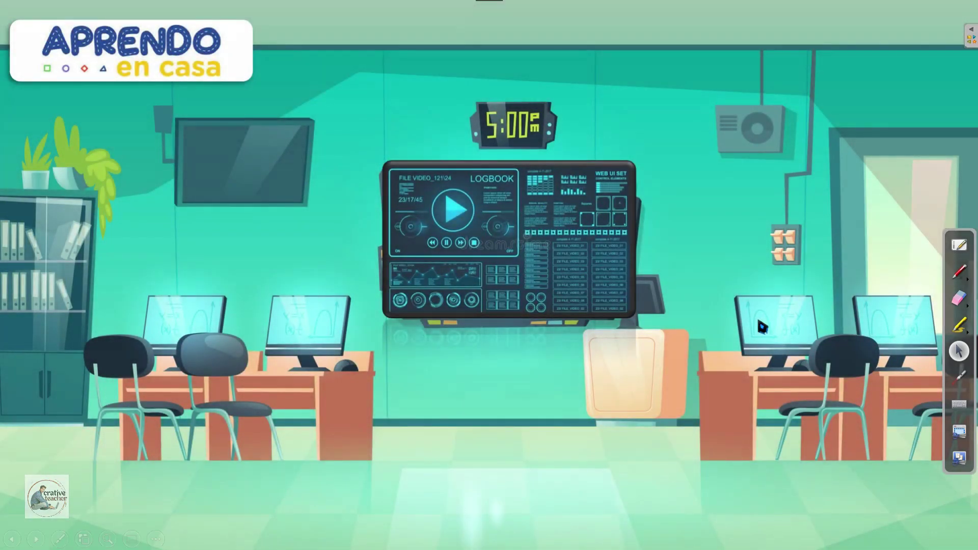